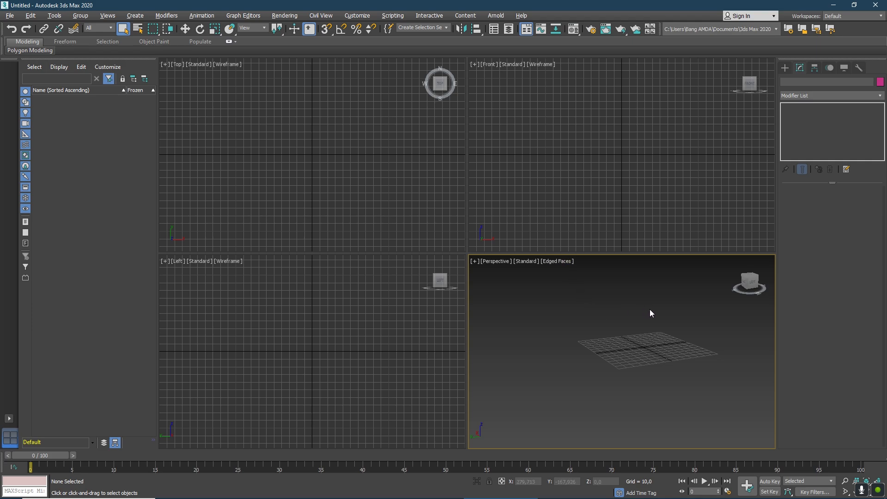
pyautogui.scroll(5, 672, 309)
pyautogui.scroll(-5, 658, 314)
pyautogui.scroll(3, 659, 317)
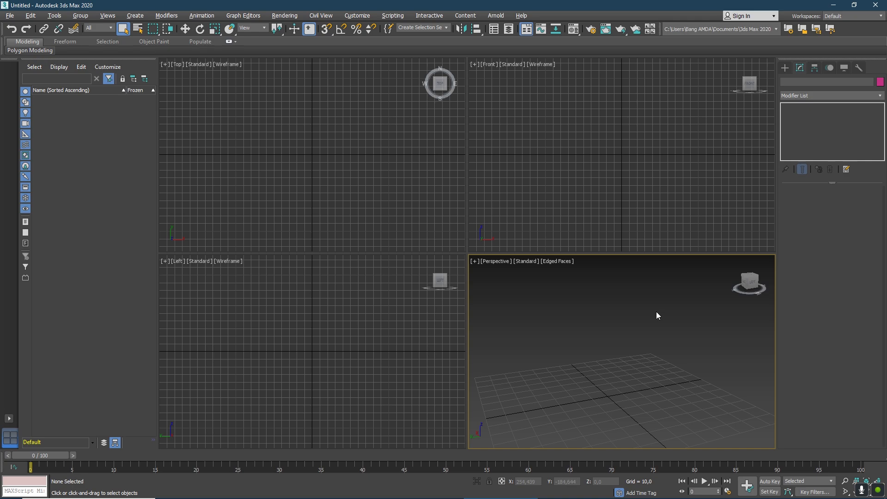
pyautogui.scroll(-4, 658, 314)
pyautogui.scroll(2, 657, 313)
pyautogui.scroll(2, 658, 314)
pyautogui.scroll(-4, 658, 316)
pyautogui.scroll(1, 638, 340)
pyautogui.scroll(3, 638, 341)
pyautogui.scroll(-3, 639, 340)
pyautogui.scroll(3, 640, 341)
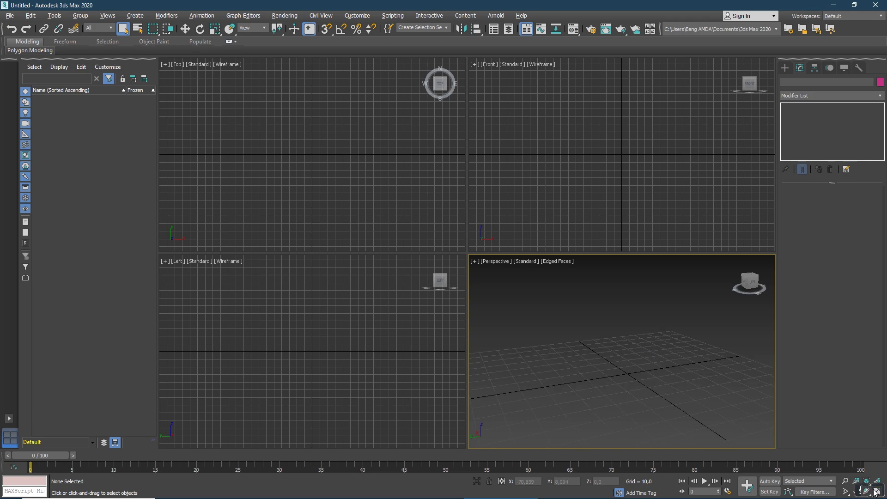
# Maximize the Perspective viewport so it fills the whole viewport area.
pyautogui.click(875, 493)
pyautogui.scroll(-2, 490, 267)
pyautogui.scroll(3, 488, 252)
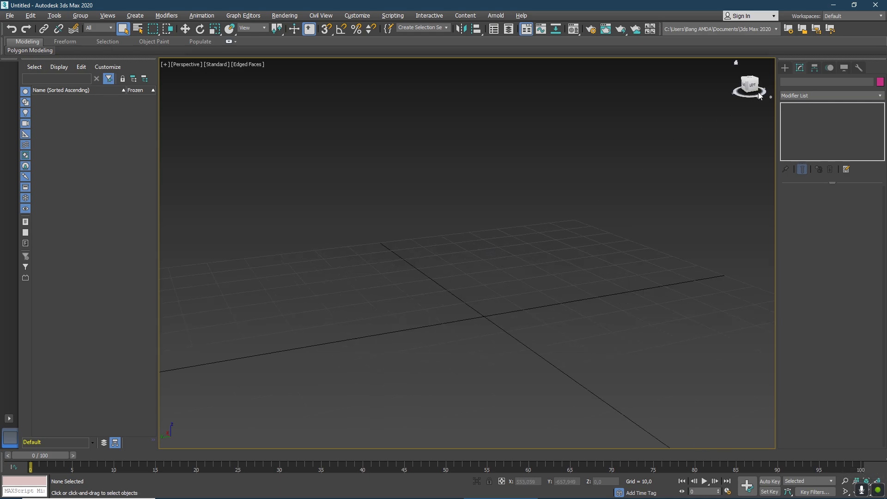
# Create a box about 41 long, 70 wide and 32 high on the grid in the home perspective view.
pyautogui.click(786, 68)
pyautogui.click(812, 123)
pyautogui.scroll(-3, 557, 258)
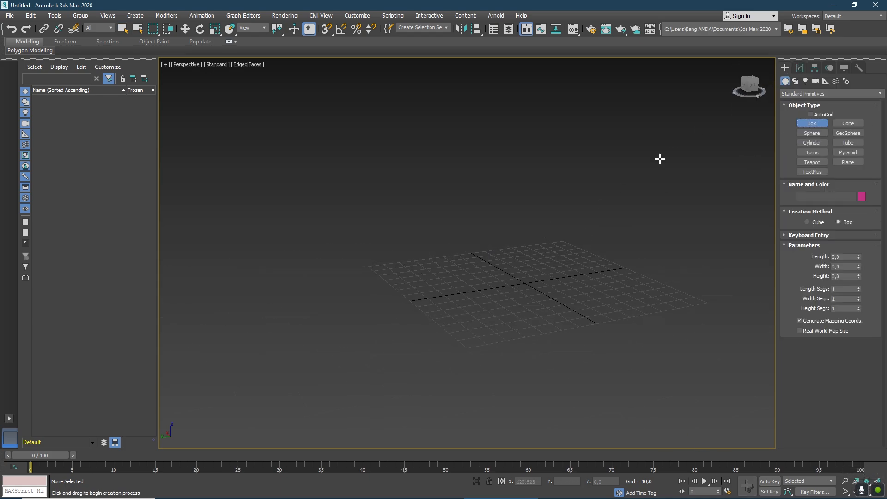
pyautogui.click(735, 62)
pyautogui.scroll(-3, 665, 134)
pyautogui.scroll(3, 700, 129)
pyautogui.click(735, 62)
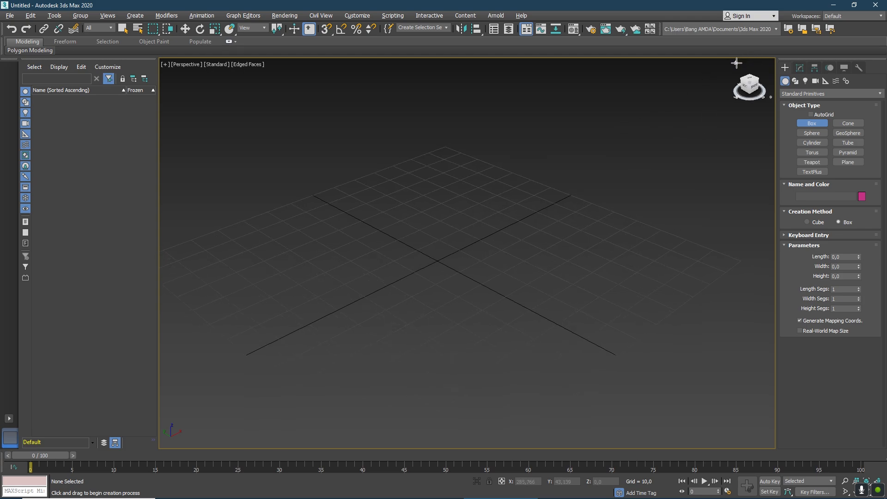
pyautogui.scroll(-3, 464, 210)
pyautogui.scroll(3, 464, 210)
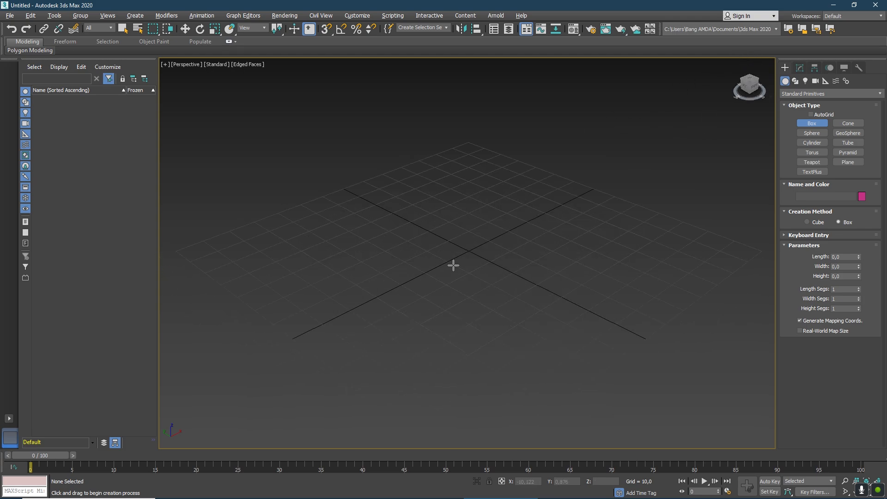
pyautogui.scroll(-2, 400, 240)
pyautogui.moveTo(391, 243); pyautogui.dragTo(538, 222)
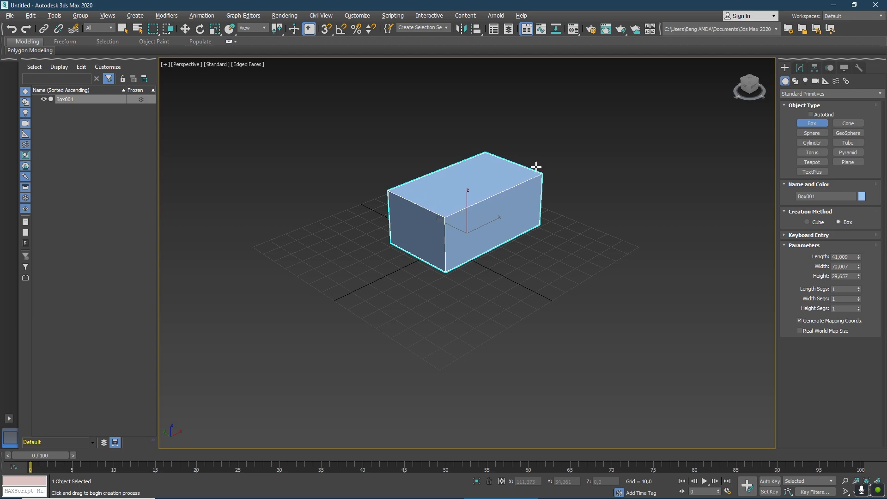
pyautogui.click(536, 161)
# Move the box across the grid to the world origin, at about X 0 and Y -0.3, and deselect it.
pyautogui.click(185, 28)
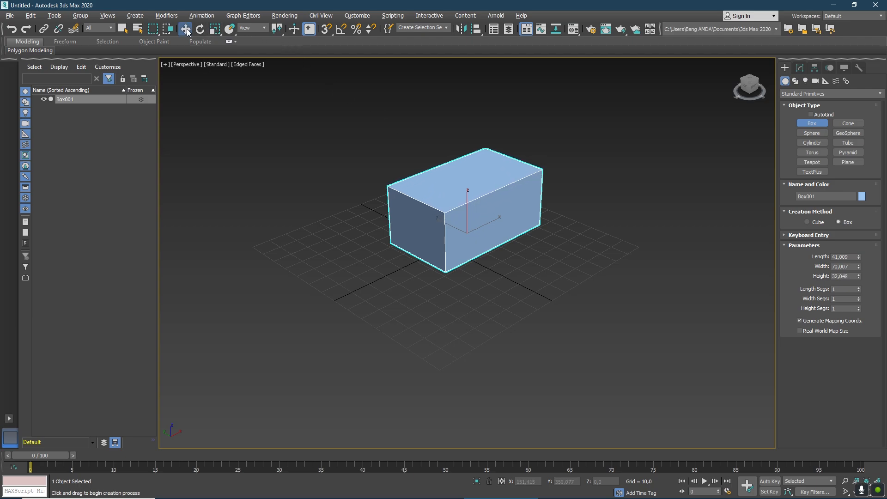
pyautogui.moveTo(483, 227); pyautogui.dragTo(427, 237)
pyautogui.click(439, 152)
pyautogui.click(449, 174)
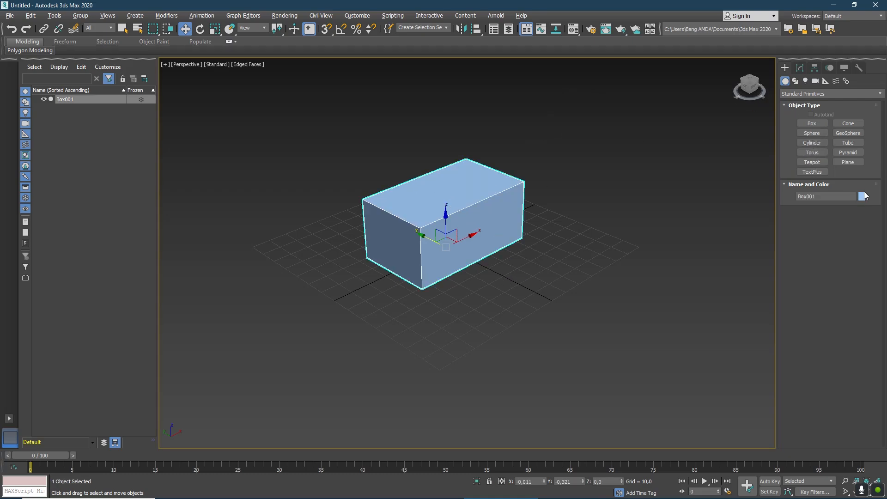
pyautogui.click(391, 132)
# Turn the Edged Faces display off and back on in the Perspective viewport.
pyautogui.scroll(2, 416, 152)
pyautogui.scroll(-2, 446, 174)
pyautogui.scroll(4, 455, 179)
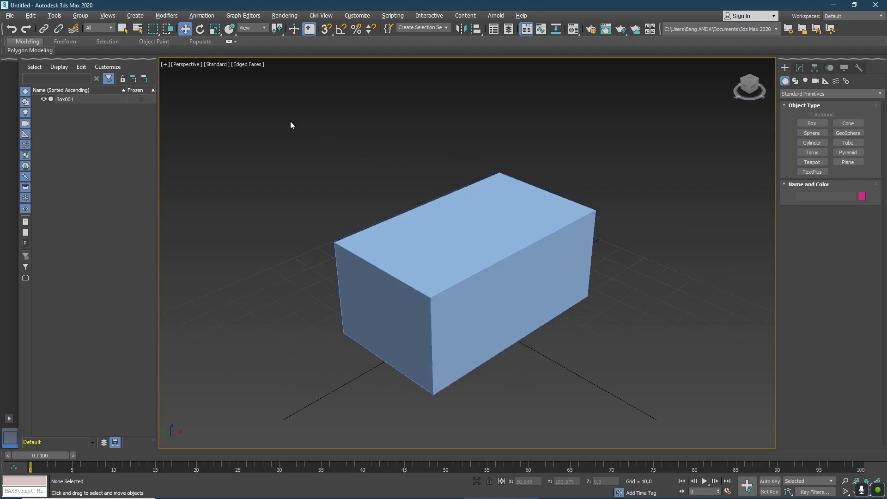
pyautogui.click(253, 66)
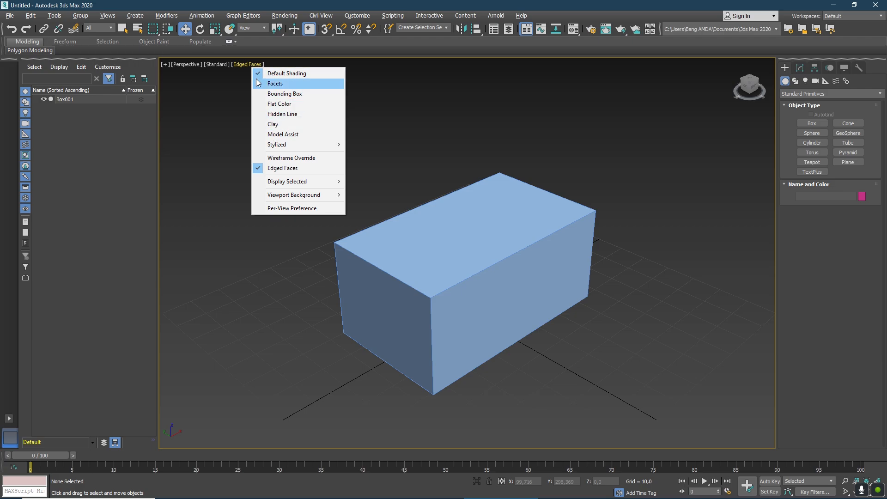
pyautogui.click(244, 64)
pyautogui.click(242, 64)
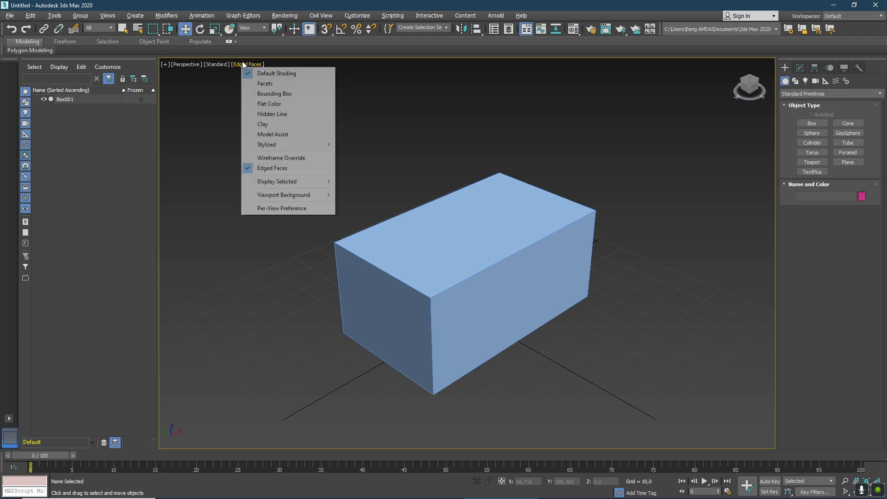
pyautogui.click(272, 169)
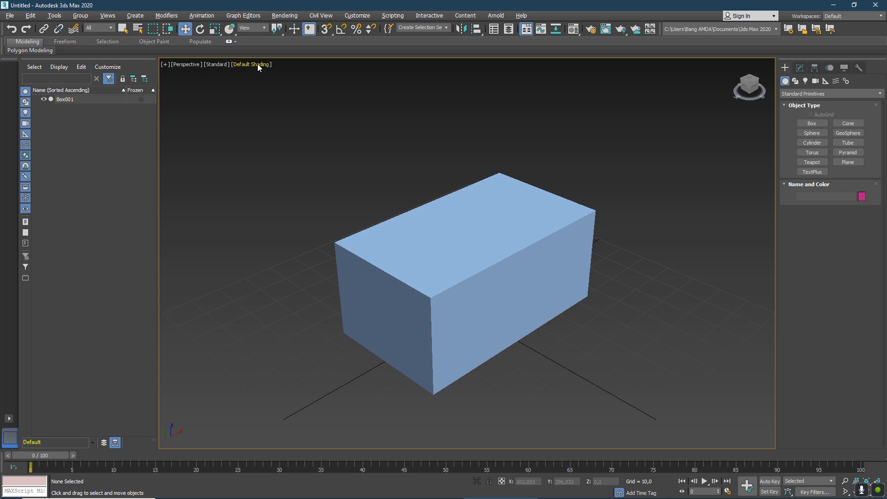
pyautogui.click(257, 64)
pyautogui.click(281, 170)
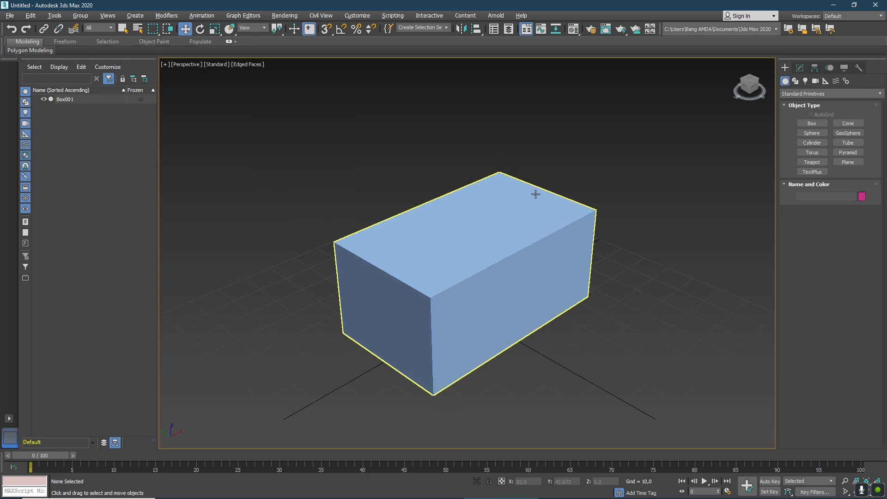
pyautogui.scroll(-3, 553, 183)
pyautogui.scroll(3, 519, 189)
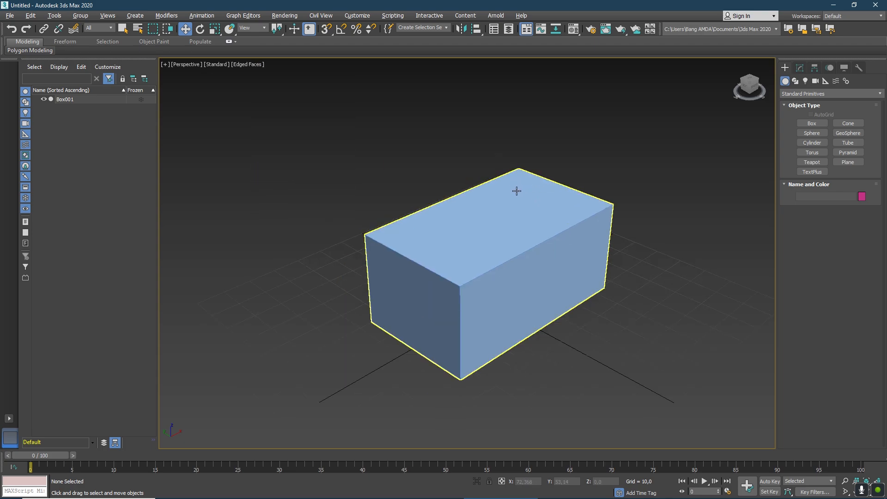
pyautogui.scroll(-4, 557, 204)
pyautogui.scroll(4, 556, 204)
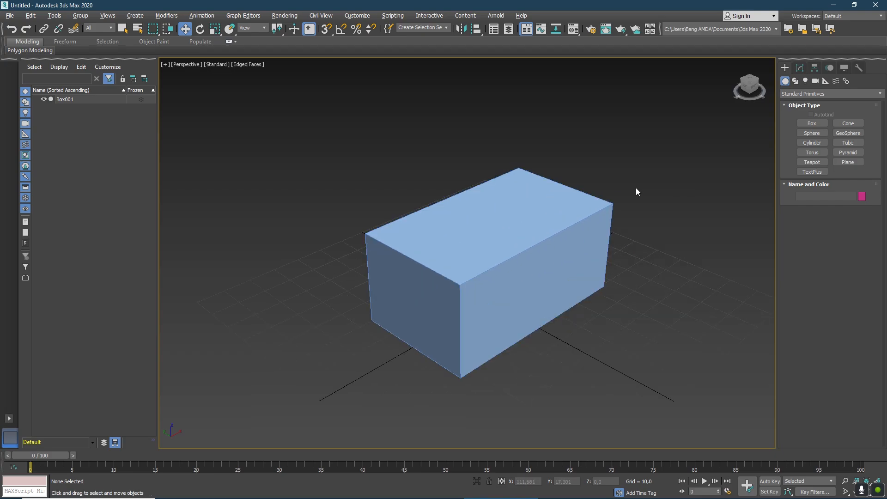
pyautogui.rightClick(504, 237)
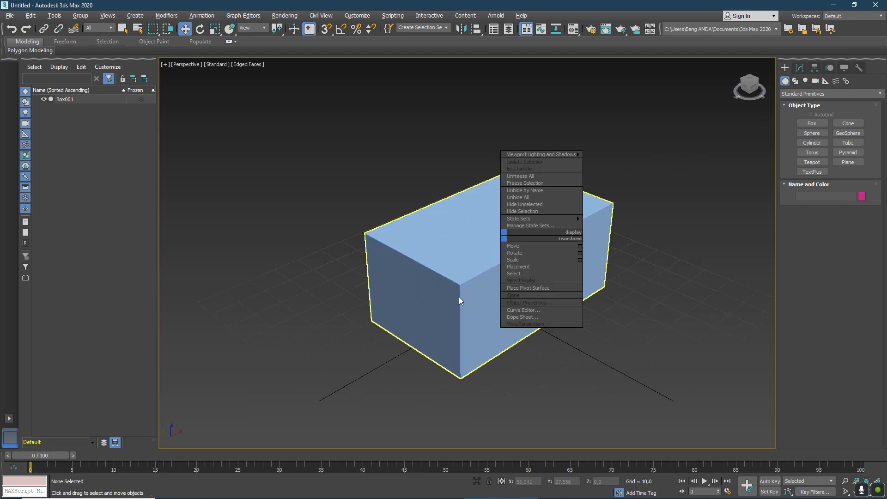
# Select the box and convert it to an Editable Poly.
pyautogui.click(123, 29)
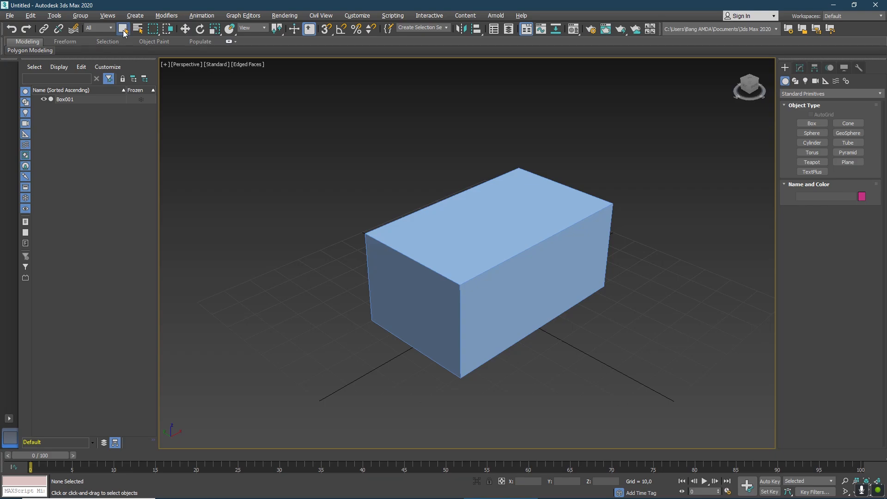
pyautogui.click(482, 252)
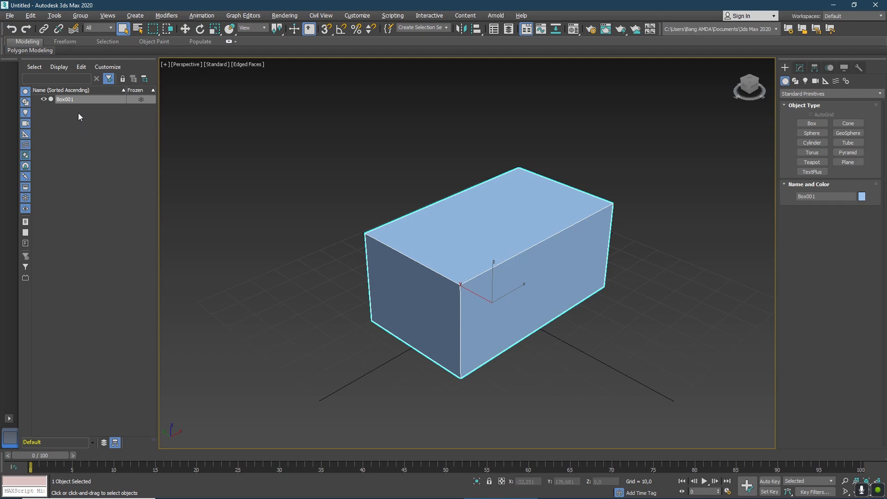
pyautogui.click(367, 198)
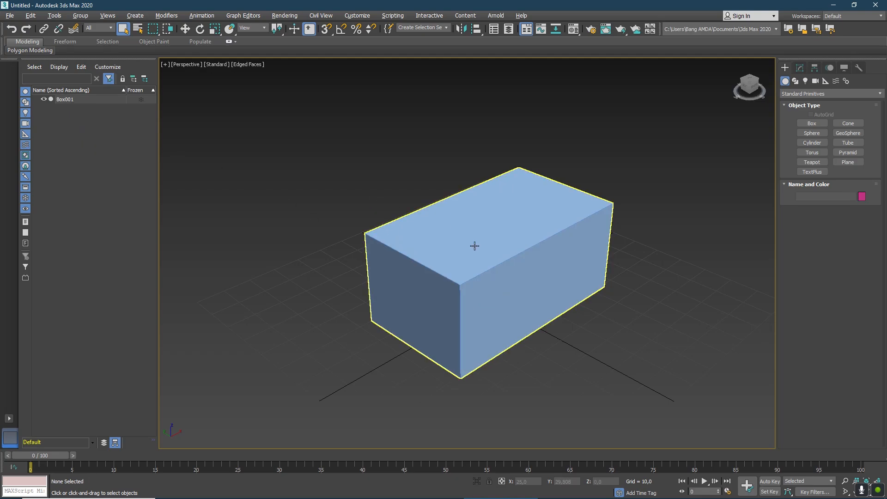
pyautogui.click(68, 100)
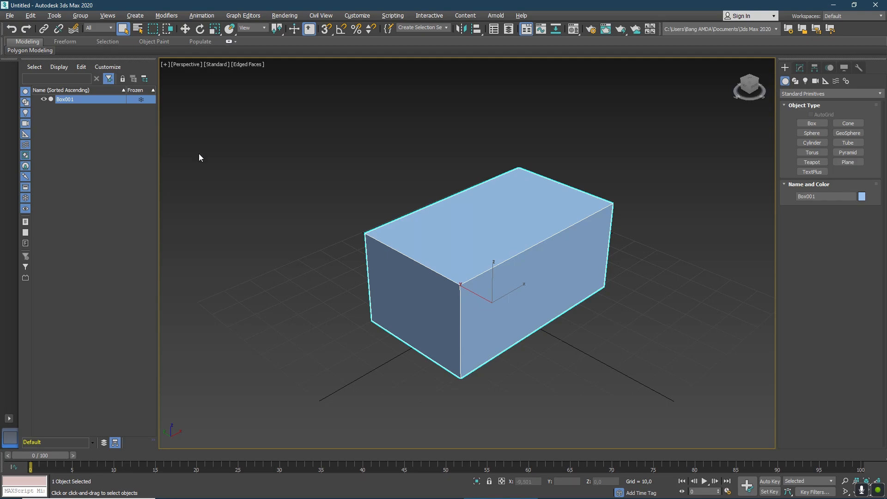
pyautogui.rightClick(460, 243)
pyautogui.moveTo(505, 341)
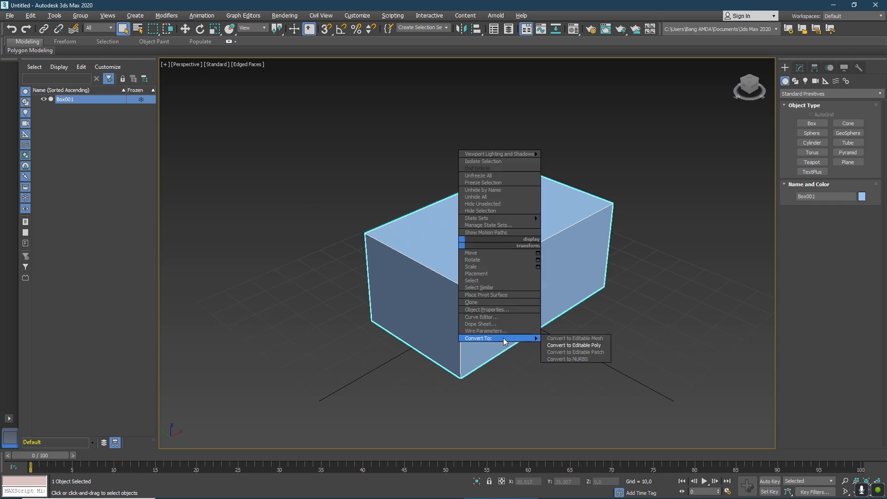
pyautogui.click(573, 345)
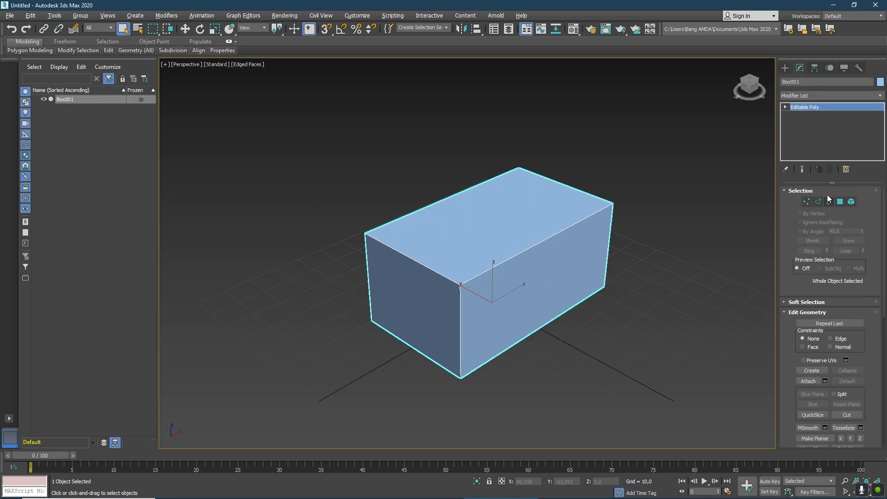
# Expand the Editable Poly and go through its Vertex, Edge, Border, Polygon and Element sub-object levels.
pyautogui.click(785, 106)
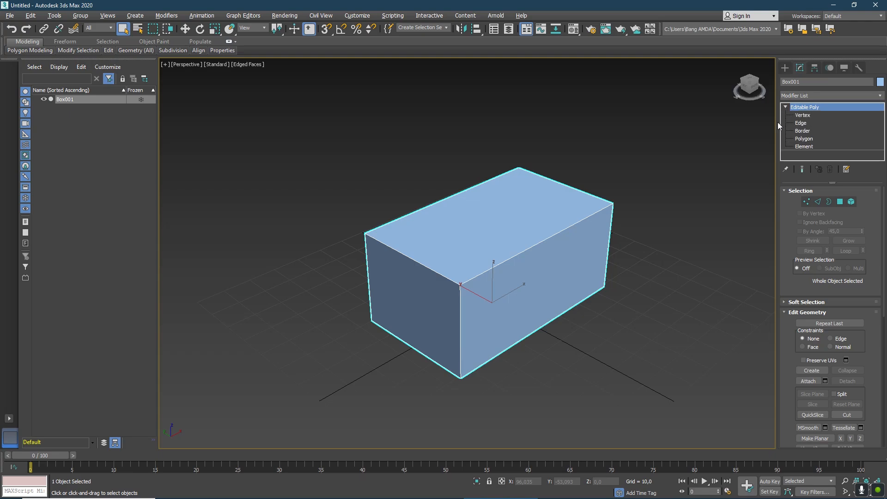
pyautogui.scroll(3, 550, 157)
pyautogui.scroll(-4, 550, 157)
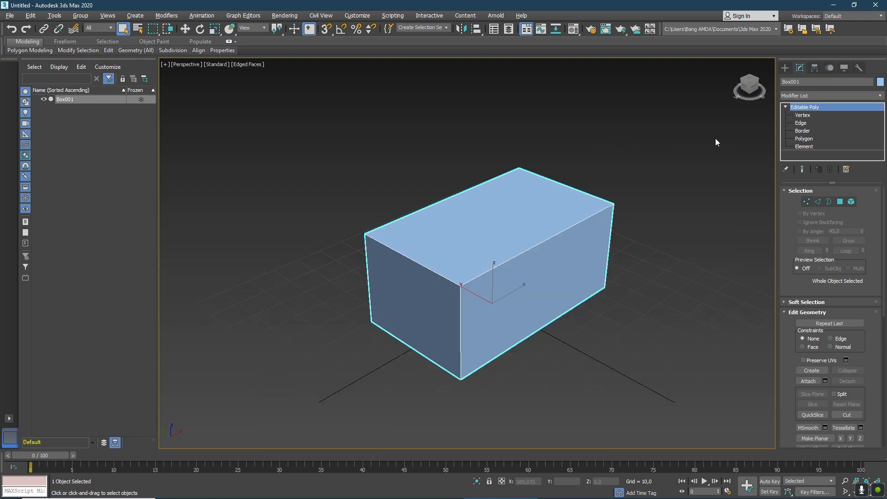
pyautogui.click(808, 116)
pyautogui.click(804, 123)
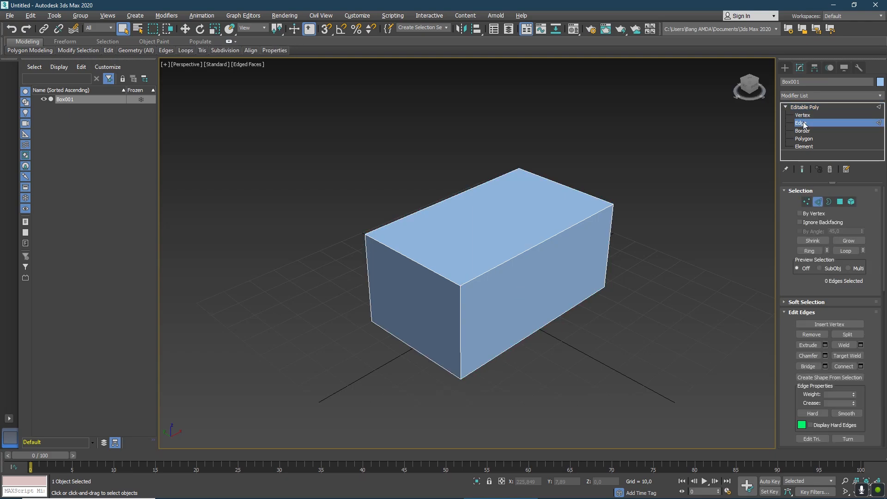
pyautogui.click(805, 132)
pyautogui.click(808, 139)
pyautogui.click(812, 147)
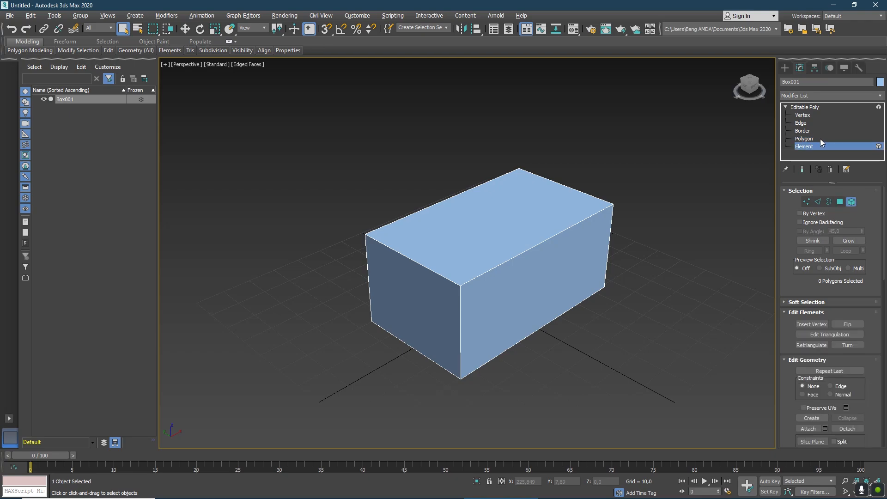
# At Edge level, connect the two short top edges of the box with a new edge along the middle.
pyautogui.click(801, 123)
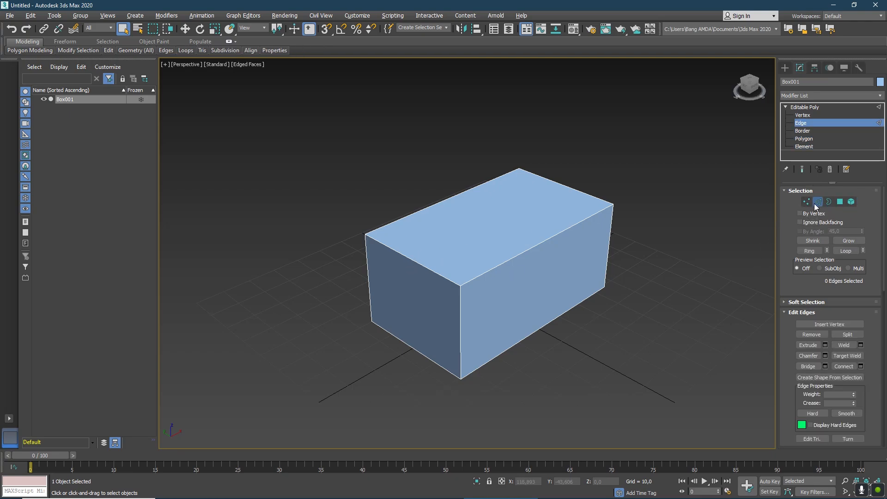
pyautogui.click(410, 255)
pyautogui.keyDown('ctrl'); pyautogui.click(572, 187); pyautogui.keyUp('ctrl')
pyautogui.click(843, 367)
# Raise the middle top edge to about Z 50.9 to form a gable roof ridge, and deselect it.
pyautogui.click(187, 32)
pyautogui.moveTo(497, 187); pyautogui.dragTo(507, 134)
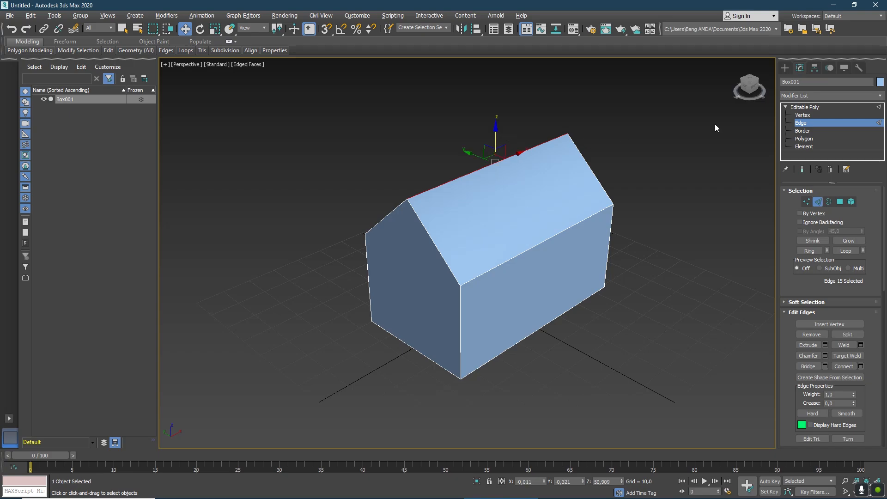
pyautogui.moveTo(748, 87); pyautogui.dragTo(733, 71)
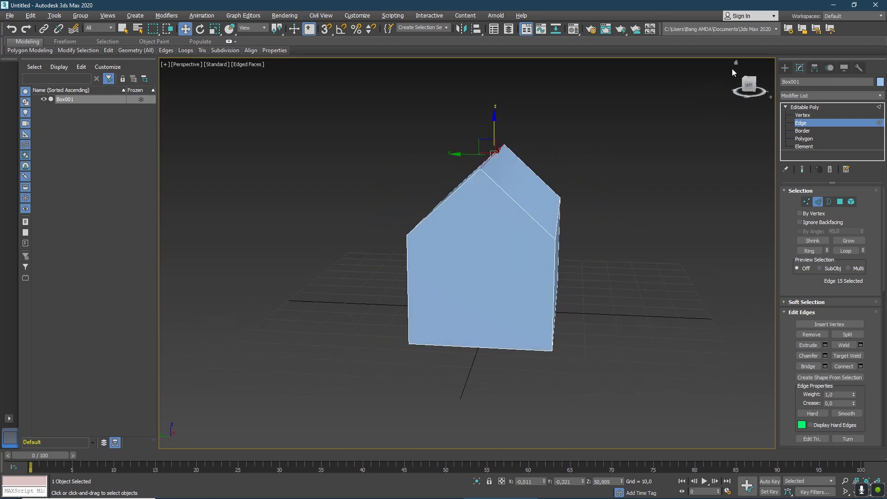
pyautogui.click(737, 64)
pyautogui.click(603, 105)
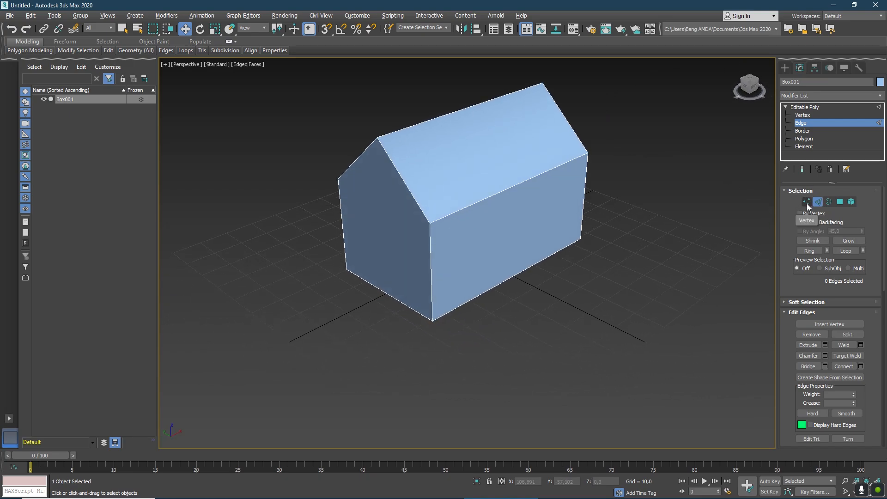
# At Vertex level, select the four eave corners and connect them with edges across the base of both gables.
pyautogui.click(807, 203)
pyautogui.keyDown('alt'); pyautogui.moveTo(451, 252); pyautogui.dragTo(467, 252, button='middle'); pyautogui.keyUp('alt')
pyautogui.click(354, 204)
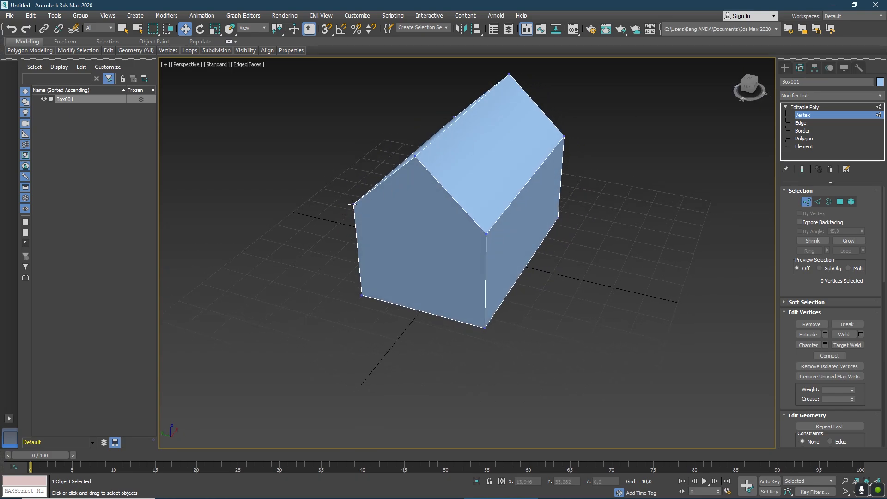
pyautogui.keyDown('ctrl'); pyautogui.click(484, 234); pyautogui.keyUp('ctrl')
pyautogui.keyDown('alt'); pyautogui.moveTo(468, 252); pyautogui.dragTo(468, 252, button='middle'); pyautogui.keyUp('alt')
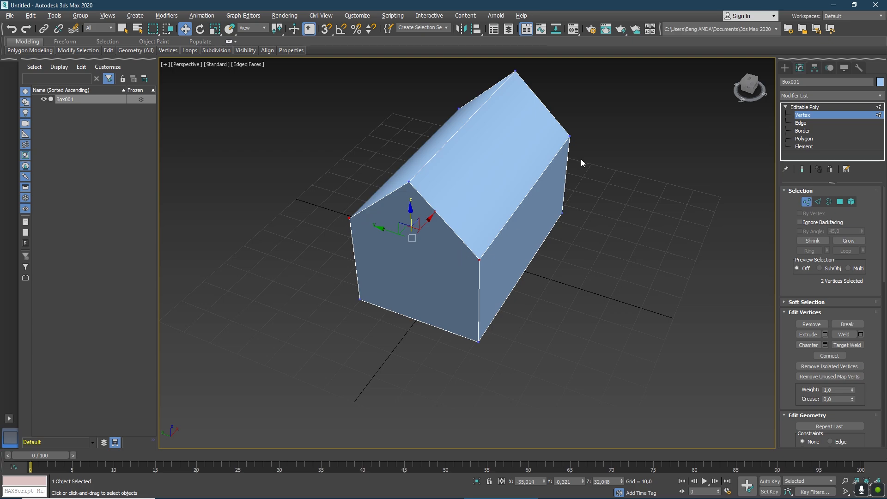
pyautogui.keyDown('ctrl'); pyautogui.click(571, 137); pyautogui.keyUp('ctrl')
pyautogui.keyDown('ctrl'); pyautogui.click(458, 107); pyautogui.keyUp('ctrl')
pyautogui.moveTo(747, 88); pyautogui.dragTo(741, 84)
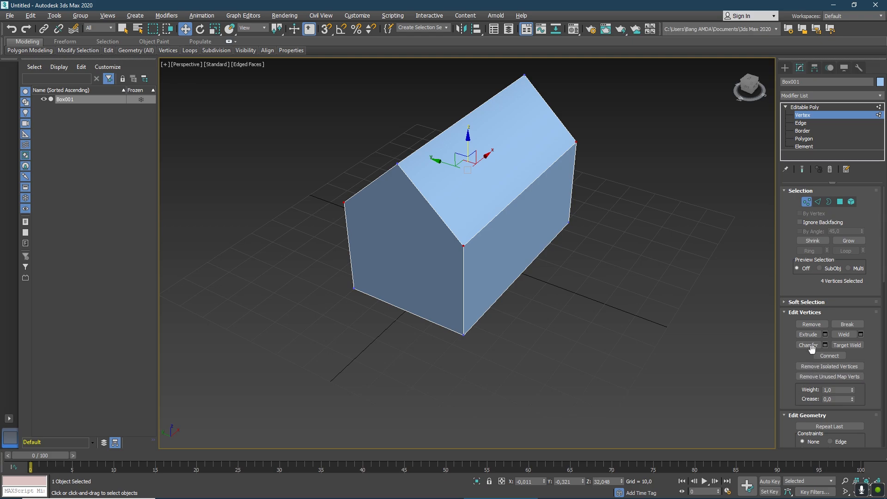
pyautogui.click(830, 356)
pyautogui.moveTo(748, 89); pyautogui.dragTo(759, 86)
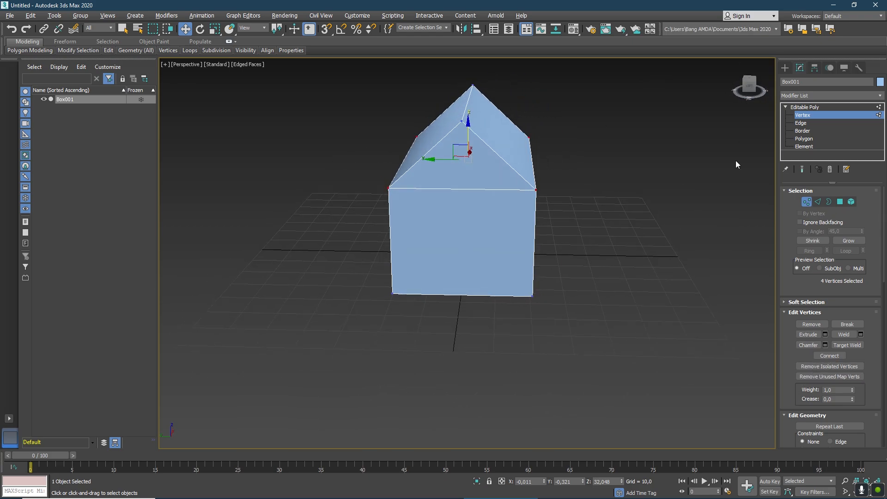
# At Polygon level, select the four polygons of the roof slopes and gables and extrude them as a group by about 2.164.
pyautogui.click(837, 203)
pyautogui.moveTo(751, 86); pyautogui.dragTo(750, 81)
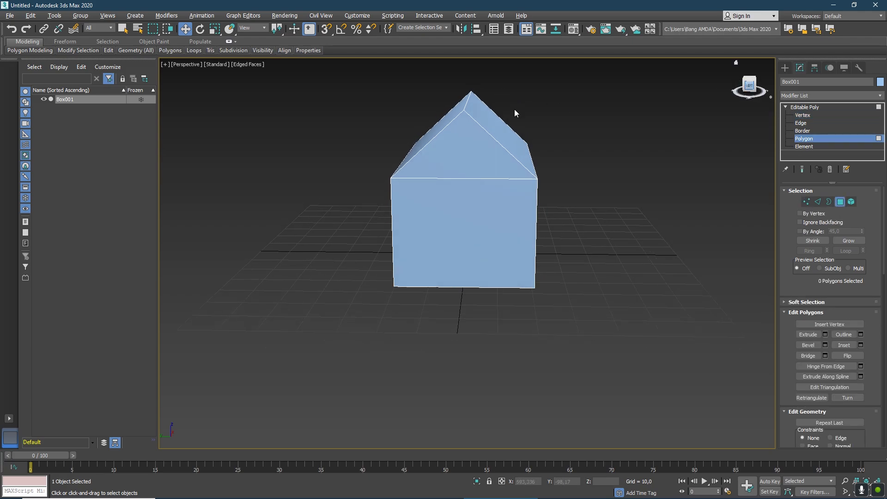
pyautogui.moveTo(454, 90); pyautogui.dragTo(492, 113)
pyautogui.click(474, 203)
pyautogui.click(462, 142)
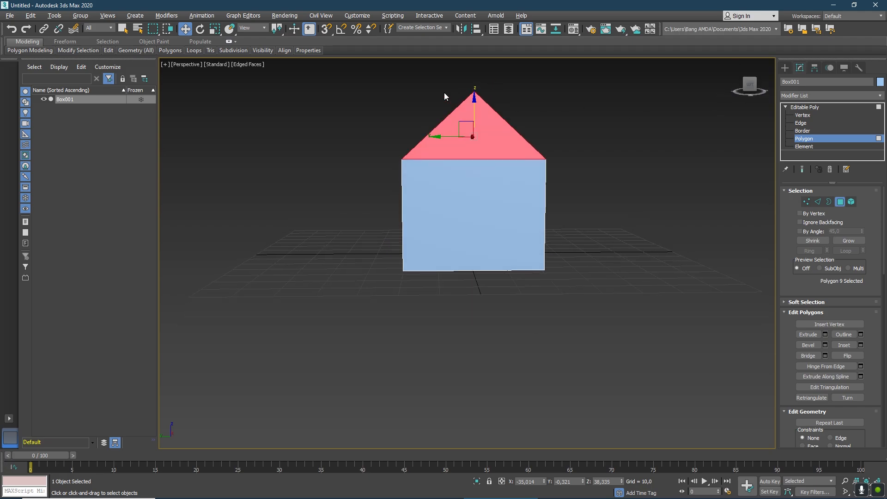
pyautogui.moveTo(517, 108); pyautogui.dragTo(517, 108)
pyautogui.moveTo(750, 91)
pyautogui.mouseDown()
pyautogui.moveTo(728, 76)
pyautogui.moveTo(739, 85)
pyautogui.moveTo(668, 88)
pyautogui.moveTo(703, 85)
pyautogui.moveTo(736, 62)
pyautogui.moveTo(735, 87)
pyautogui.mouseUp()
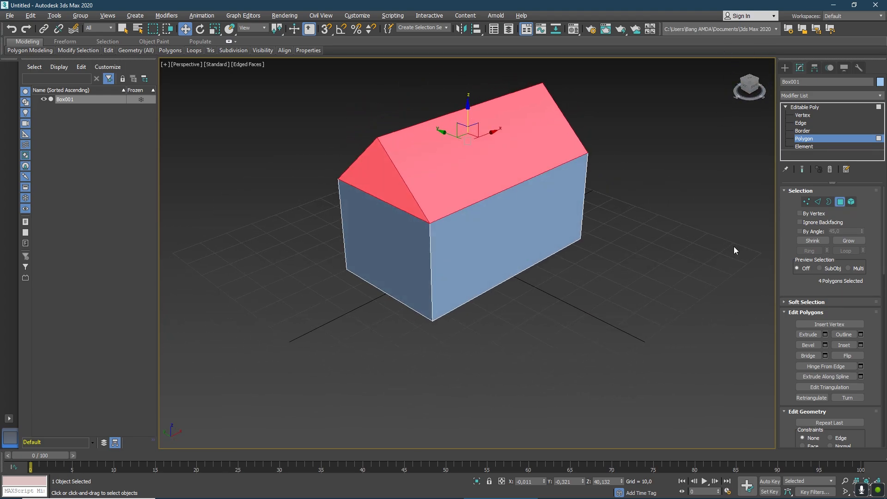
pyautogui.click(825, 335)
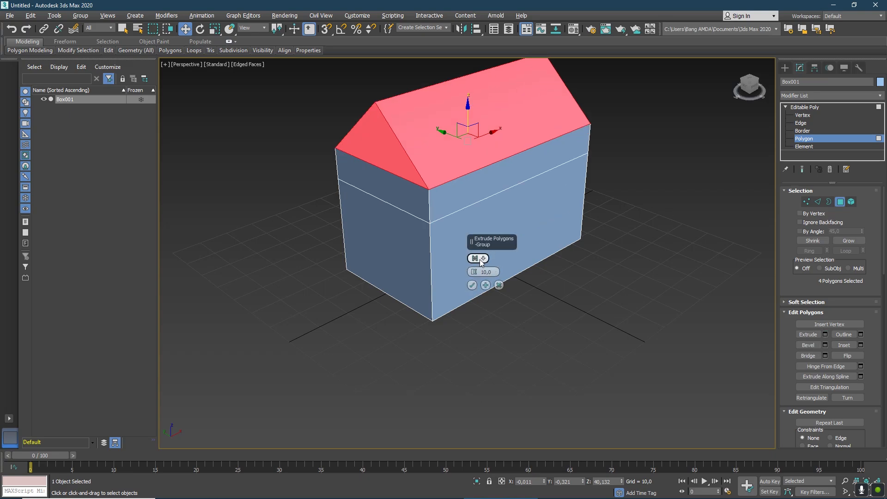
pyautogui.moveTo(475, 274); pyautogui.dragTo(475, 300)
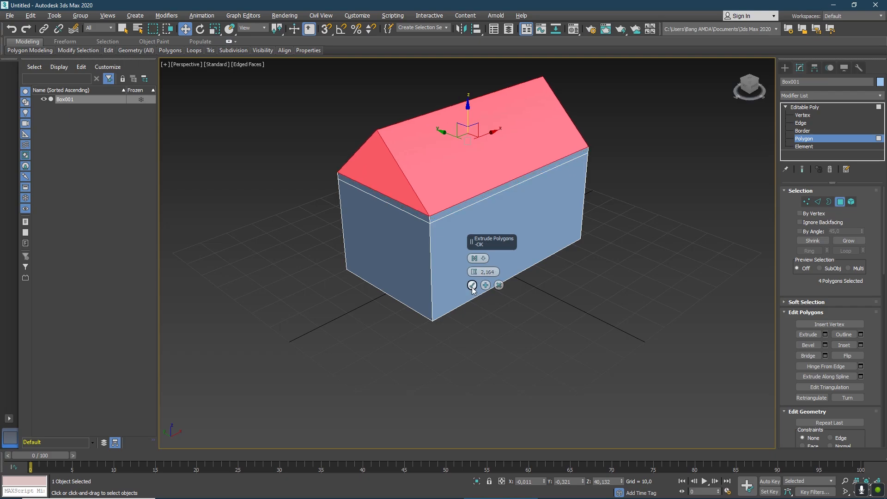
pyautogui.click(472, 285)
# Extrude the narrow strips along both long eaves by about 3.532 and lower the extruded faces into a sloping overhang.
pyautogui.moveTo(750, 88)
pyautogui.mouseDown()
pyautogui.moveTo(760, 87)
pyautogui.moveTo(725, 96)
pyautogui.moveTo(732, 90)
pyautogui.mouseUp()
pyautogui.click(525, 186)
pyautogui.keyDown('ctrl'); pyautogui.click(415, 193); pyautogui.keyUp('ctrl')
pyautogui.keyDown('alt'); pyautogui.moveTo(467, 254); pyautogui.dragTo(468, 253, button='middle'); pyautogui.keyUp('alt')
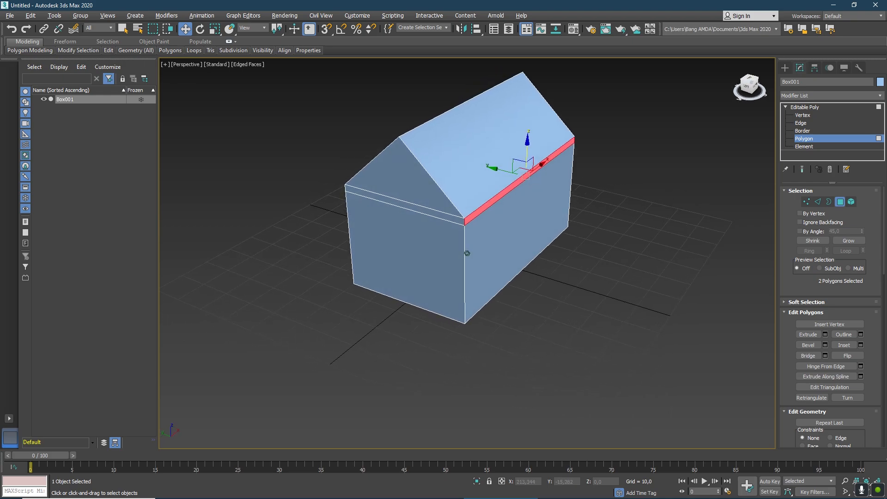
pyautogui.click(826, 334)
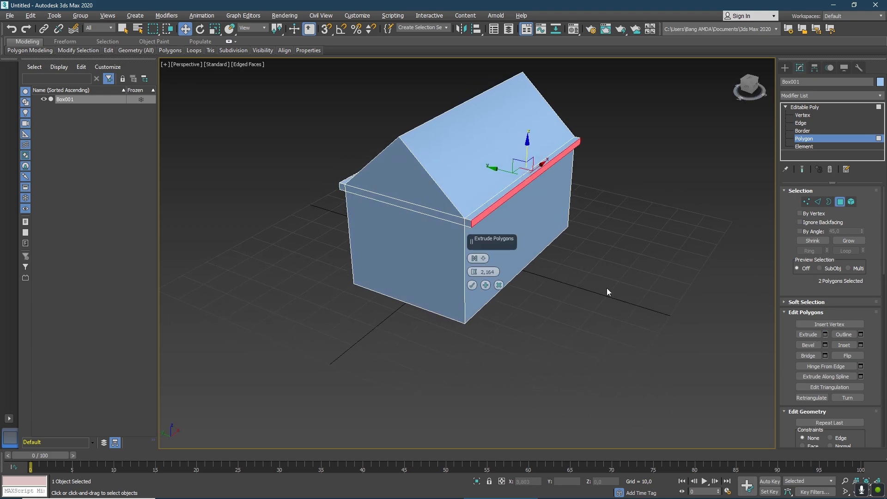
pyautogui.moveTo(474, 270)
pyautogui.mouseDown()
pyautogui.moveTo(476, 245)
pyautogui.moveTo(481, 264)
pyautogui.mouseUp()
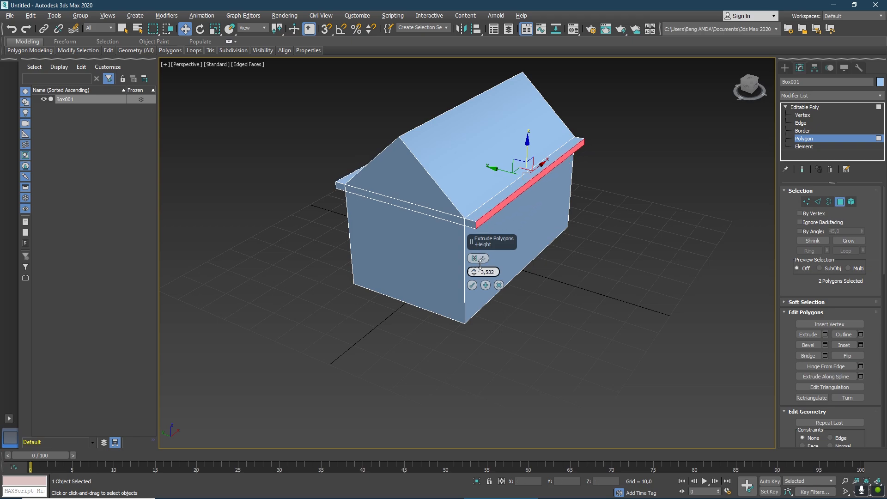
pyautogui.click(472, 286)
pyautogui.moveTo(537, 144); pyautogui.dragTo(537, 160)
pyautogui.moveTo(752, 96); pyautogui.dragTo(753, 91)
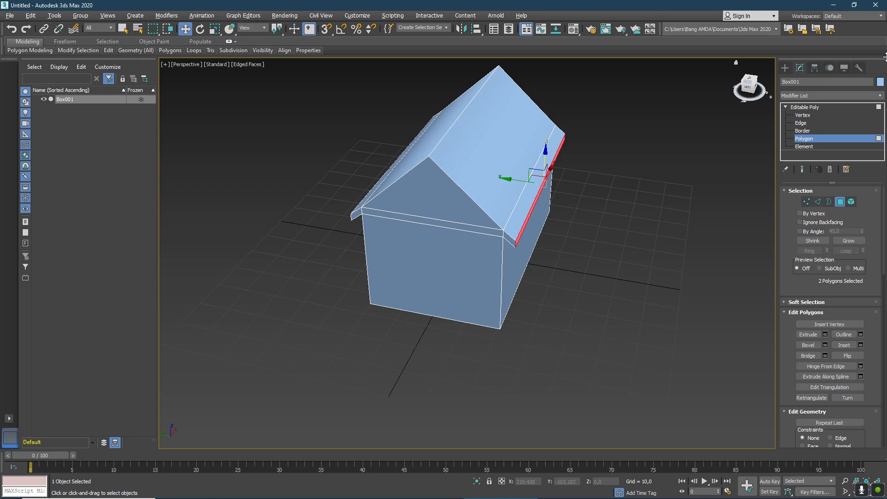
# Extrude the narrow strips below both gables outward, lower the extruded faces into sloping overhangs, and clear the selection.
pyautogui.click(755, 83)
pyautogui.click(378, 201)
pyautogui.moveTo(758, 91); pyautogui.dragTo(704, 100)
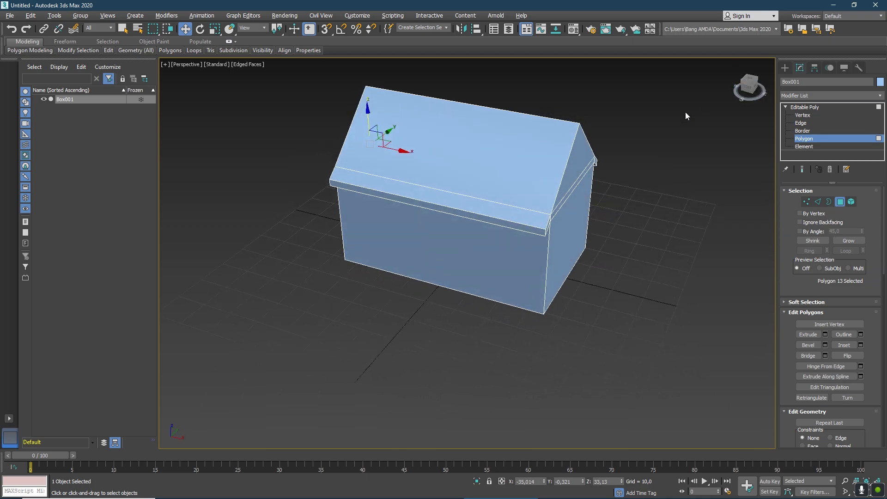
pyautogui.click(574, 187)
pyautogui.click(750, 92)
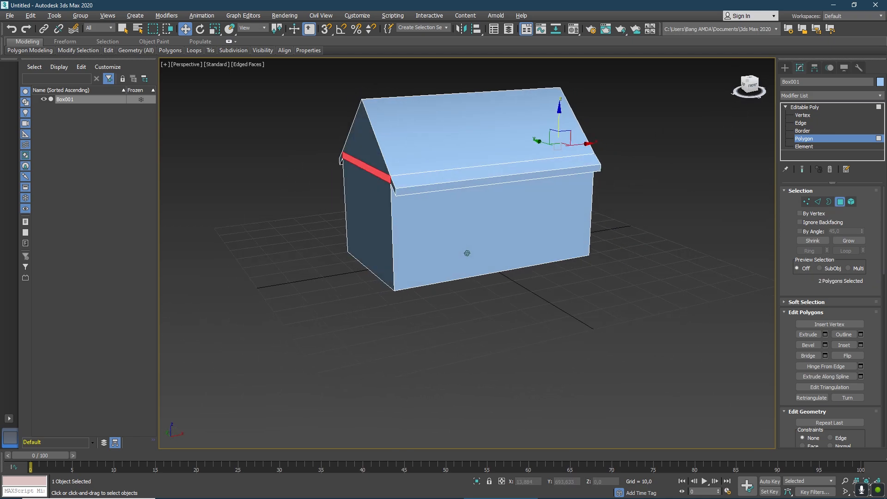
pyautogui.click(826, 334)
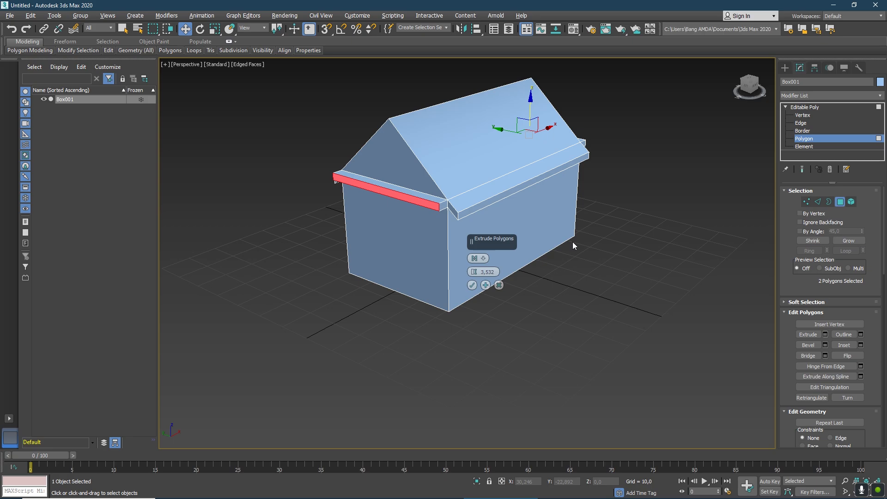
pyautogui.moveTo(756, 84)
pyautogui.mouseDown()
pyautogui.moveTo(774, 86)
pyautogui.moveTo(776, 95)
pyautogui.moveTo(764, 95)
pyautogui.mouseUp()
pyautogui.moveTo(474, 272); pyautogui.dragTo(473, 261)
pyautogui.click(471, 285)
pyautogui.moveTo(513, 85)
pyautogui.mouseDown()
pyautogui.moveTo(513, 97)
pyautogui.moveTo(519, 91)
pyautogui.mouseUp()
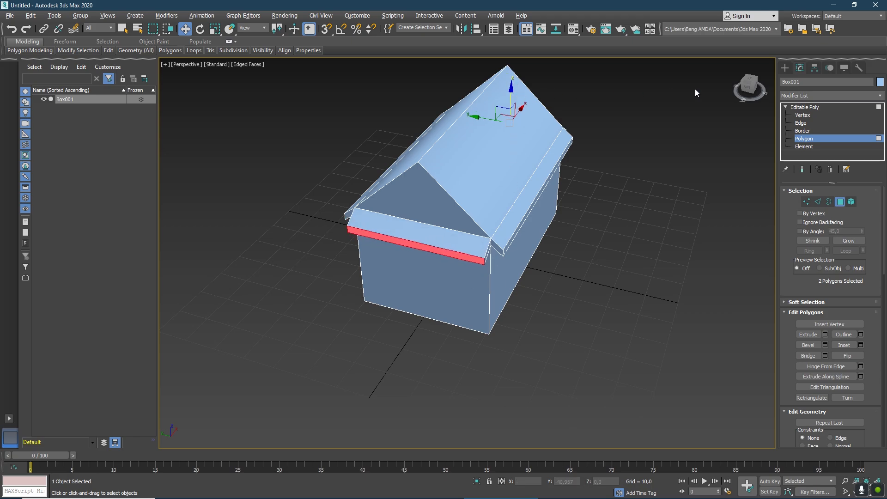
pyautogui.moveTo(748, 88)
pyautogui.mouseDown()
pyautogui.moveTo(758, 74)
pyautogui.moveTo(860, 73)
pyautogui.moveTo(213, 69)
pyautogui.moveTo(301, 74)
pyautogui.moveTo(249, 64)
pyautogui.moveTo(229, 67)
pyautogui.moveTo(201, 90)
pyautogui.moveTo(162, 80)
pyautogui.mouseUp()
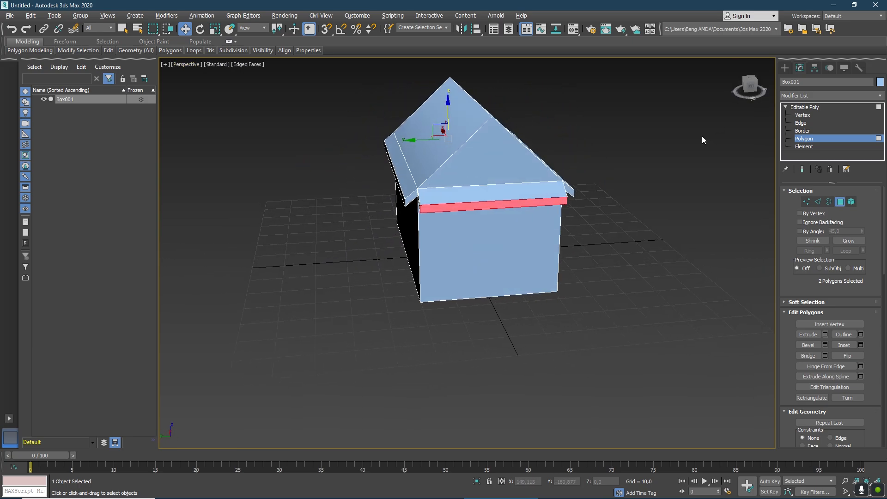
pyautogui.click(659, 134)
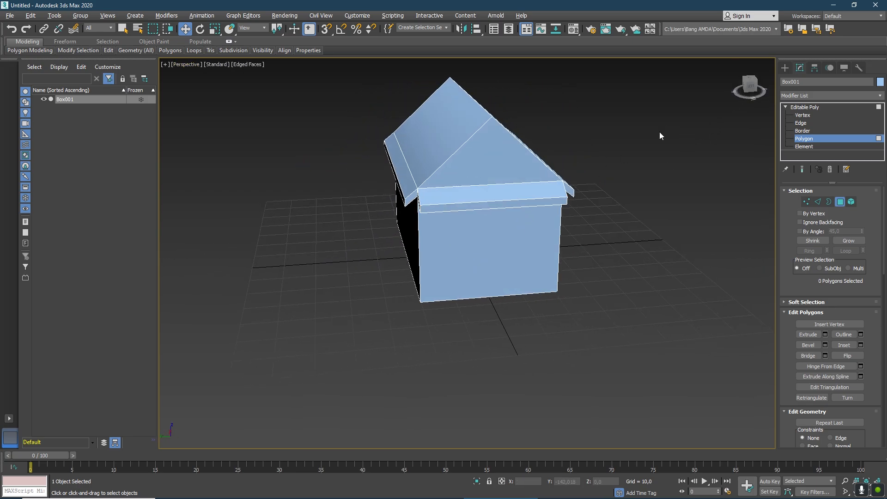
# Select all roof, gable and overhang polygons and detach them as a separate object named ATAP.
pyautogui.click(749, 87)
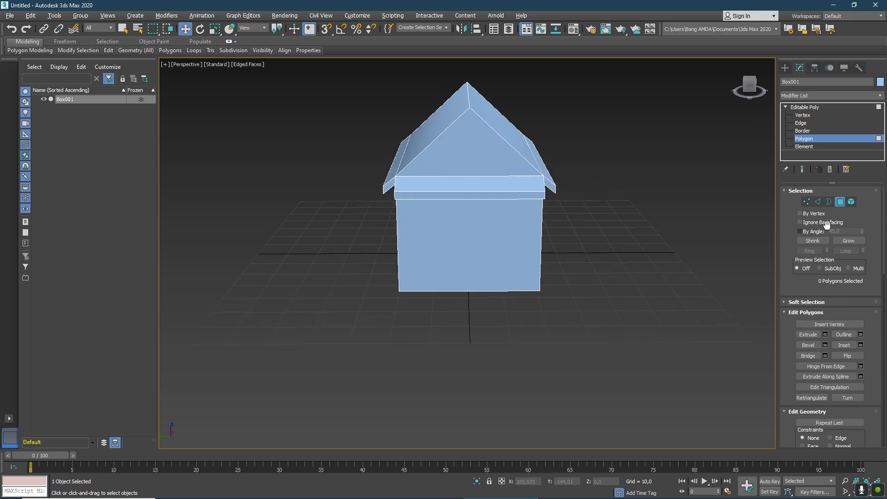
pyautogui.moveTo(433, 85); pyautogui.dragTo(575, 112)
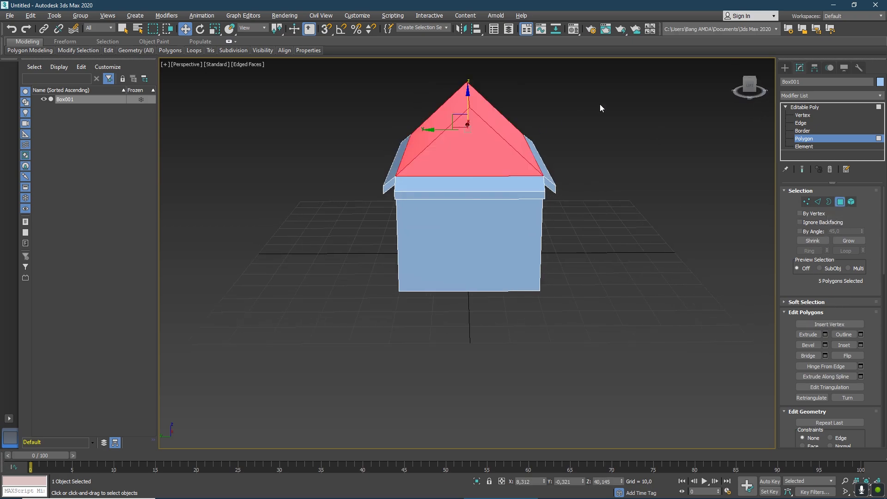
pyautogui.moveTo(746, 91)
pyautogui.mouseDown()
pyautogui.moveTo(704, 77)
pyautogui.moveTo(749, 79)
pyautogui.mouseUp()
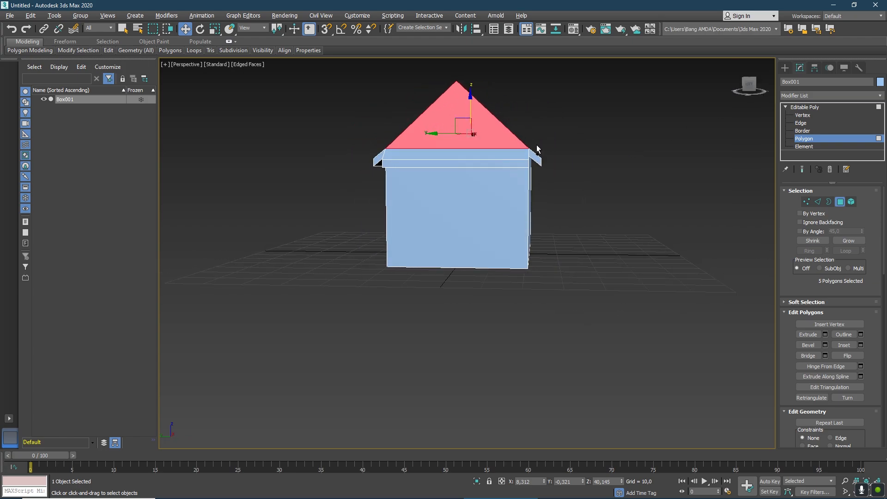
pyautogui.keyDown('ctrl'); pyautogui.moveTo(553, 176); pyautogui.dragTo(554, 176); pyautogui.keyUp('ctrl')
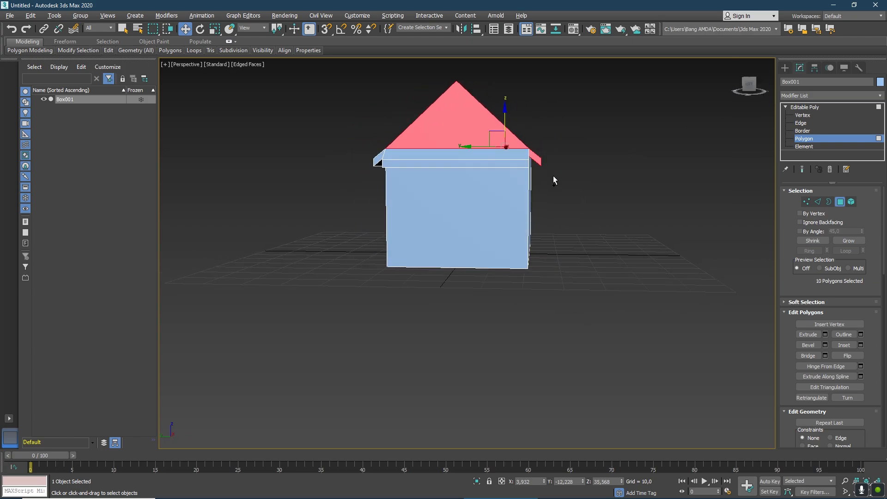
pyautogui.click(755, 87)
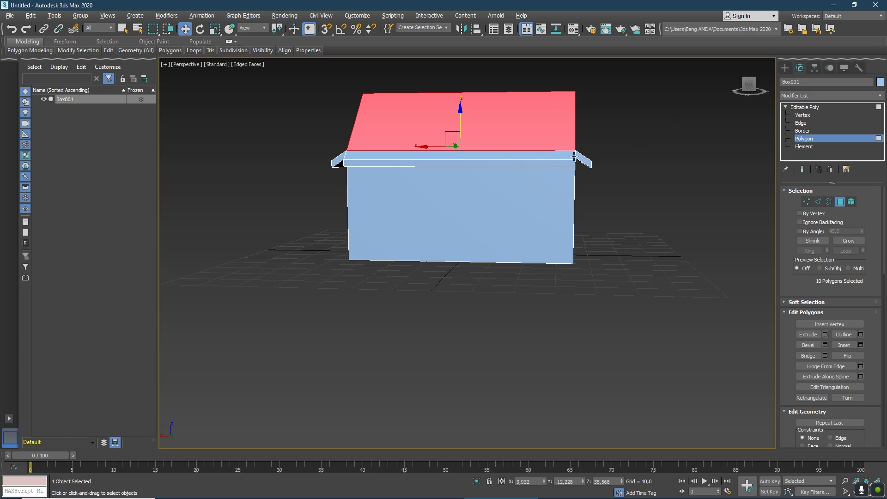
pyautogui.keyDown('ctrl'); pyautogui.moveTo(590, 169); pyautogui.dragTo(591, 169); pyautogui.keyUp('ctrl')
pyautogui.click(749, 86)
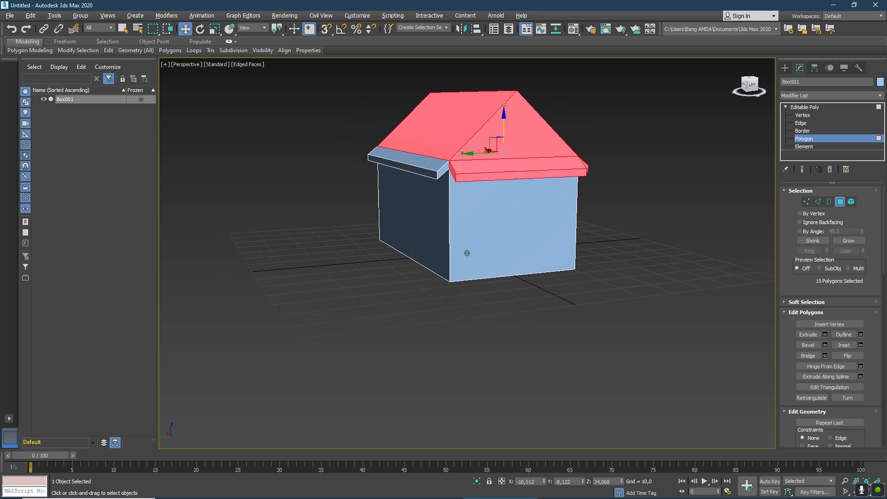
pyautogui.keyDown('ctrl'); pyautogui.moveTo(395, 179); pyautogui.dragTo(399, 185); pyautogui.keyUp('ctrl')
pyautogui.moveTo(752, 88)
pyautogui.mouseDown()
pyautogui.moveTo(747, 70)
pyautogui.moveTo(688, 96)
pyautogui.moveTo(708, 88)
pyautogui.moveTo(736, 96)
pyautogui.mouseUp()
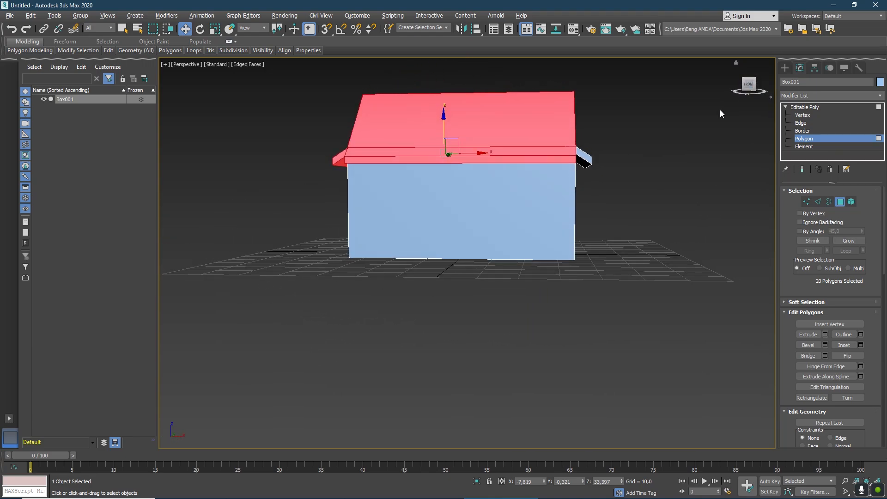
pyautogui.keyDown('ctrl'); pyautogui.moveTo(581, 144); pyautogui.dragTo(592, 204); pyautogui.keyUp('ctrl')
pyautogui.moveTo(747, 93)
pyautogui.mouseDown()
pyautogui.moveTo(736, 74)
pyautogui.moveTo(782, 101)
pyautogui.moveTo(798, 98)
pyautogui.moveTo(751, 87)
pyautogui.mouseUp()
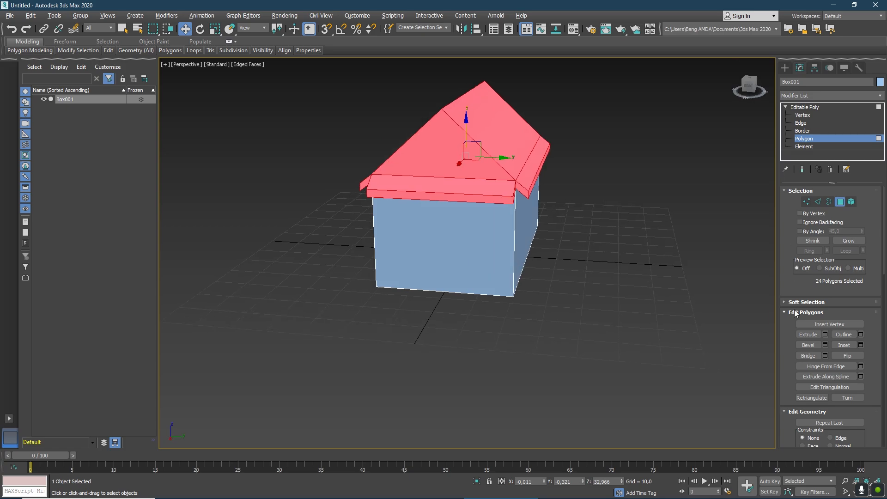
pyautogui.moveTo(884, 246); pyautogui.dragTo(880, 314)
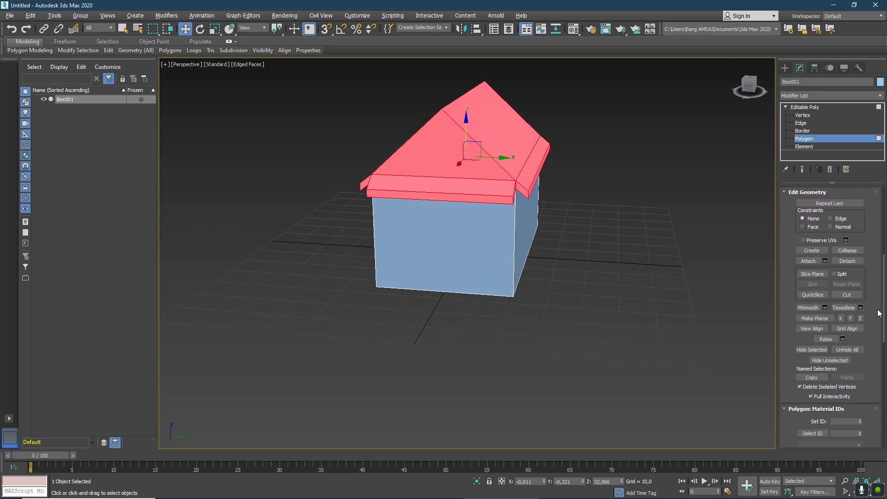
pyautogui.click(848, 262)
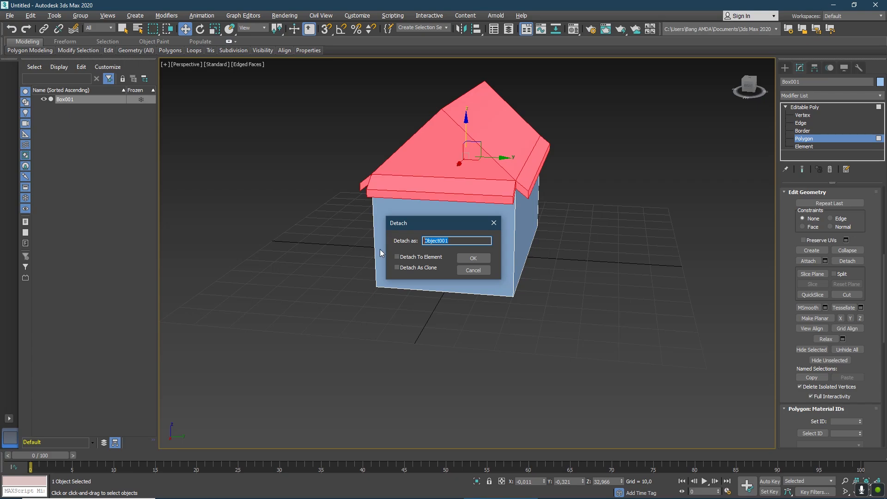
pyautogui.write('ATAP')
pyautogui.click(472, 258)
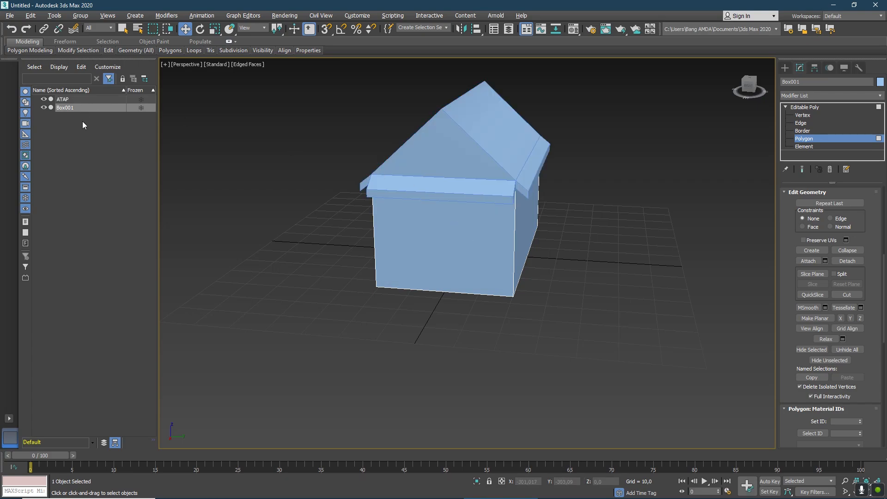
# Select the ATAP object and raise it clear of the box to about Z 64.2.
pyautogui.click(77, 99)
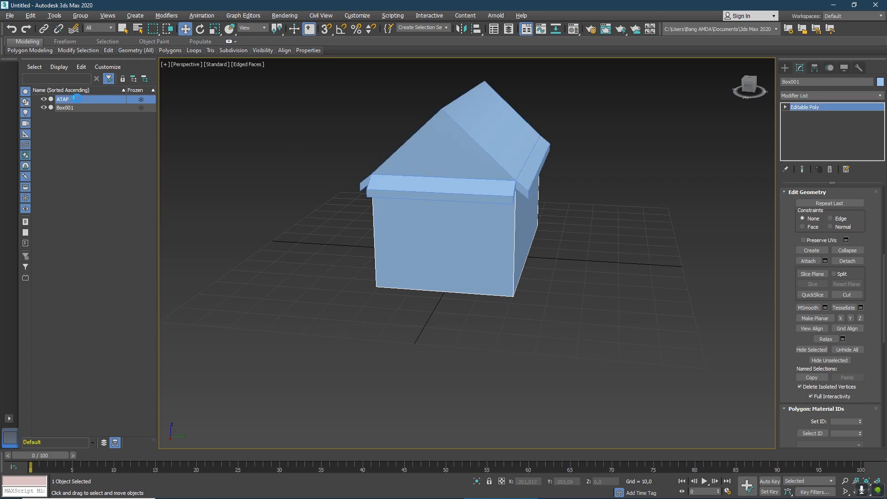
pyautogui.click(75, 108)
pyautogui.click(75, 99)
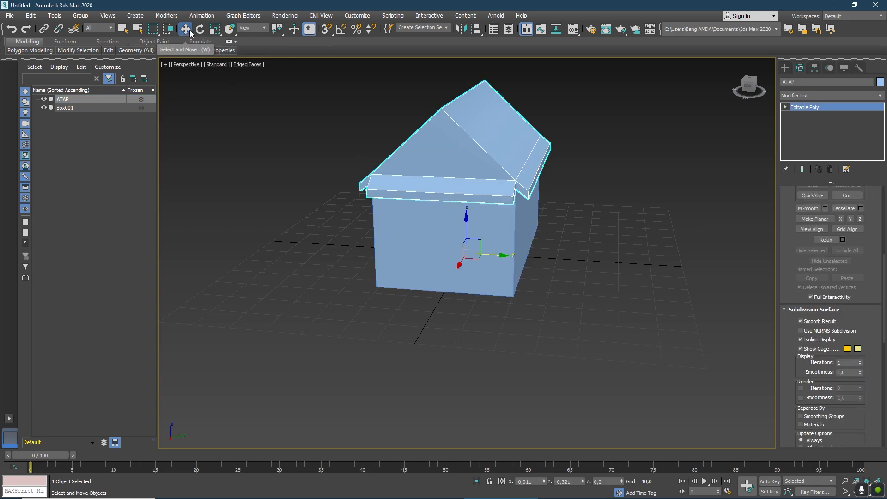
pyautogui.moveTo(468, 234); pyautogui.dragTo(489, 128)
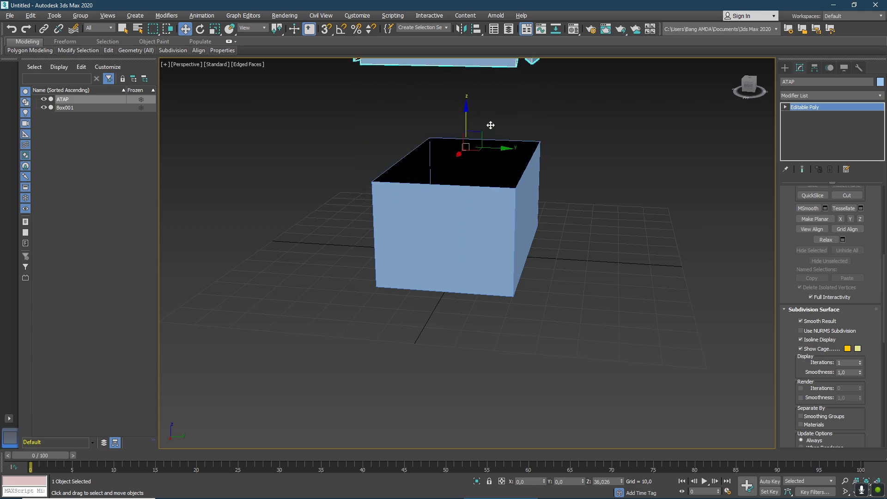
pyautogui.scroll(-5, 494, 138)
pyautogui.scroll(2, 518, 220)
pyautogui.moveTo(513, 209); pyautogui.dragTo(521, 181)
pyautogui.moveTo(749, 88); pyautogui.dragTo(747, 91)
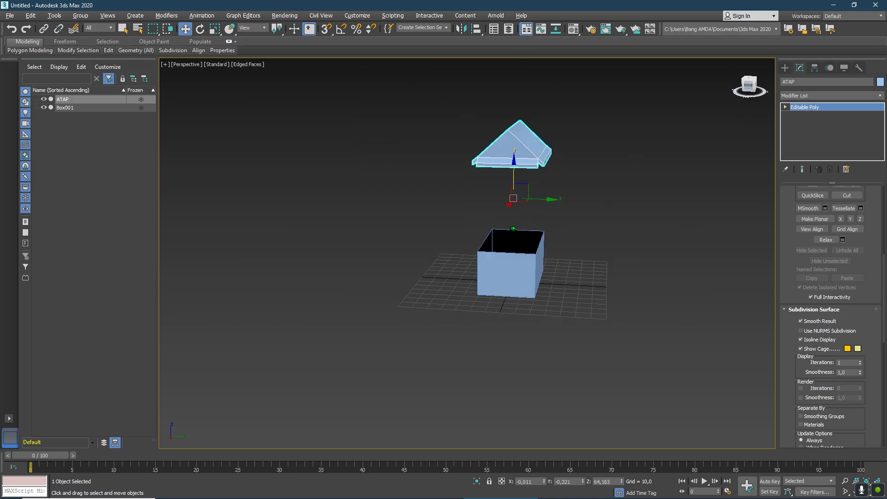
# Toggle the visibility of the ATAP object off and on to check that it is separate from the box.
pyautogui.click(46, 99)
pyautogui.click(45, 99)
pyautogui.click(45, 99)
pyautogui.click(45, 99)
pyautogui.click(45, 99)
pyautogui.click(45, 99)
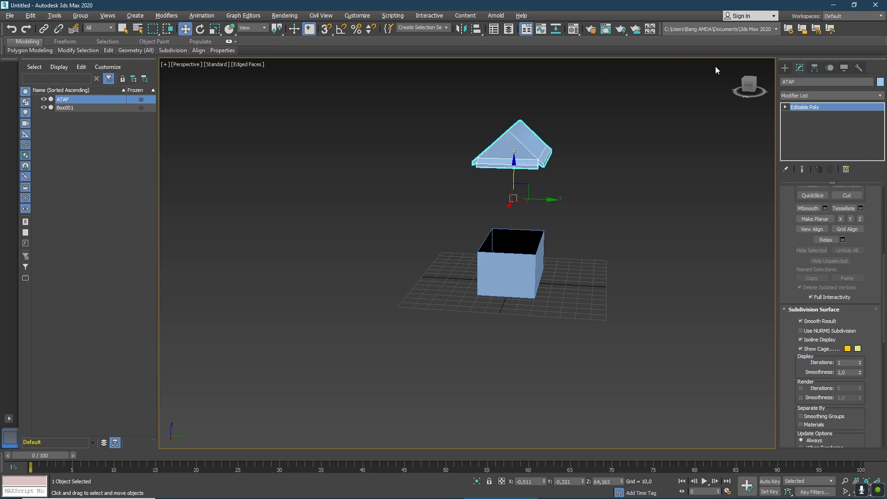
pyautogui.moveTo(753, 89)
pyautogui.mouseDown()
pyautogui.moveTo(741, 86)
pyautogui.moveTo(758, 93)
pyautogui.mouseUp()
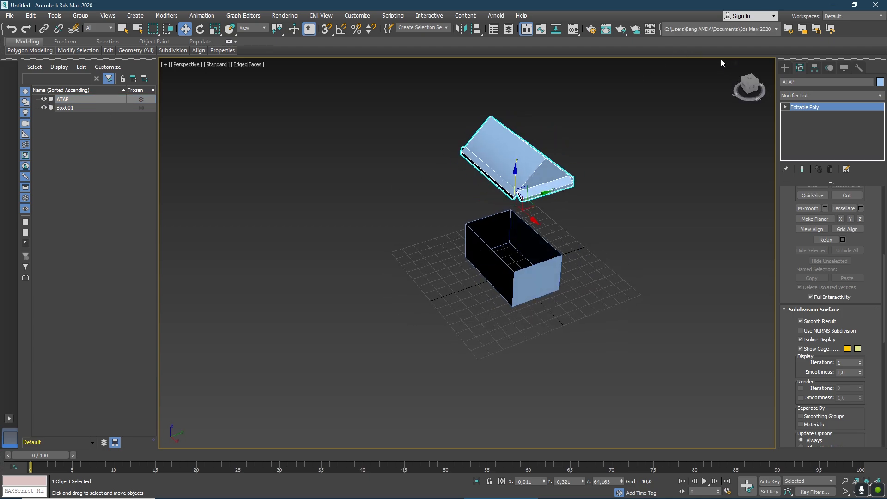
pyautogui.click(736, 64)
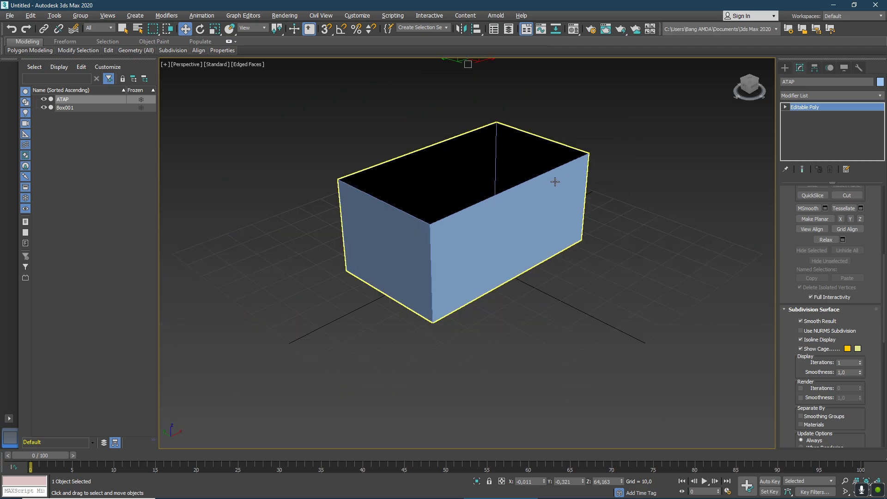
pyautogui.click(745, 88)
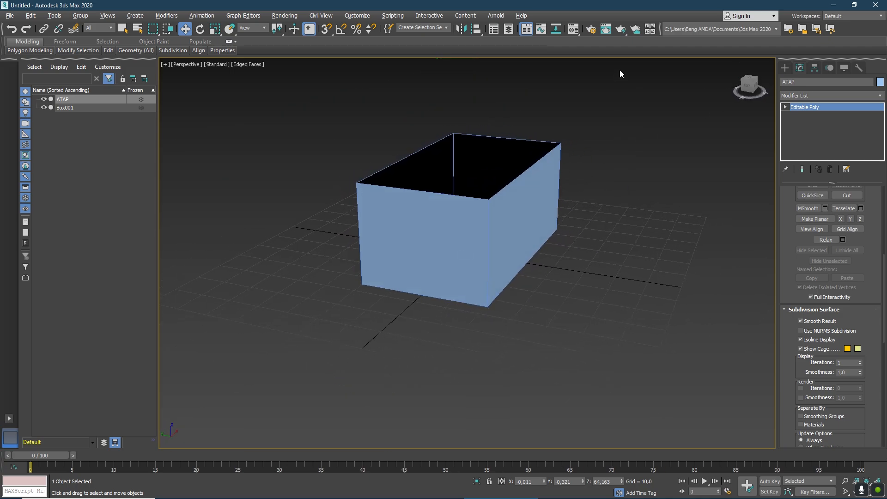
pyautogui.click(736, 63)
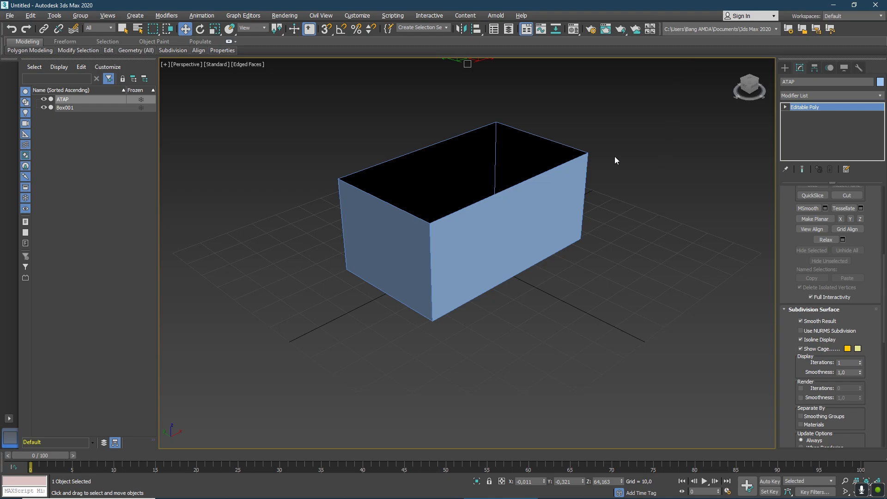
# Select the Box001 object instead of ATAP as the object to edit.
pyautogui.click(745, 89)
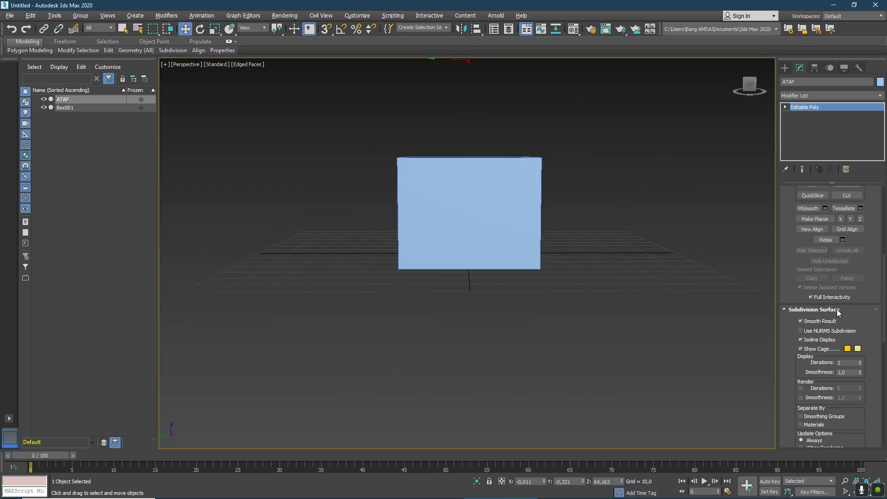
pyautogui.moveTo(885, 280); pyautogui.dragTo(885, 210)
pyautogui.click(818, 202)
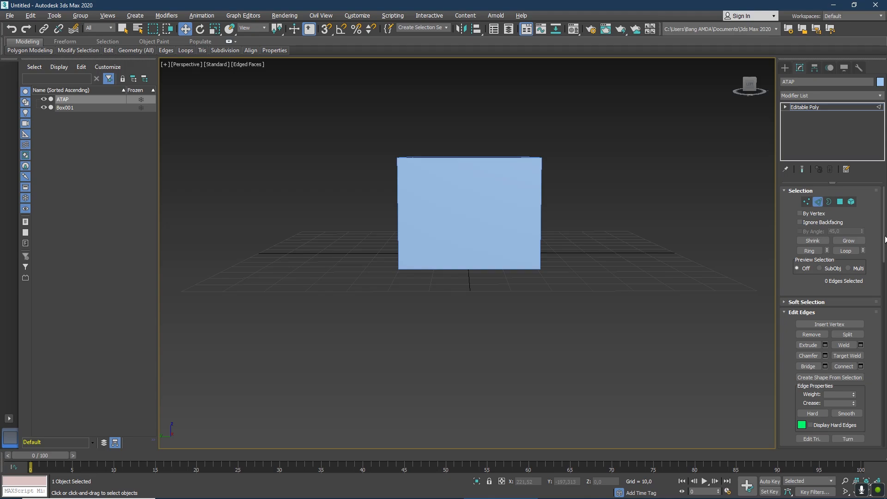
pyautogui.moveTo(886, 240); pyautogui.dragTo(886, 242)
pyautogui.click(66, 108)
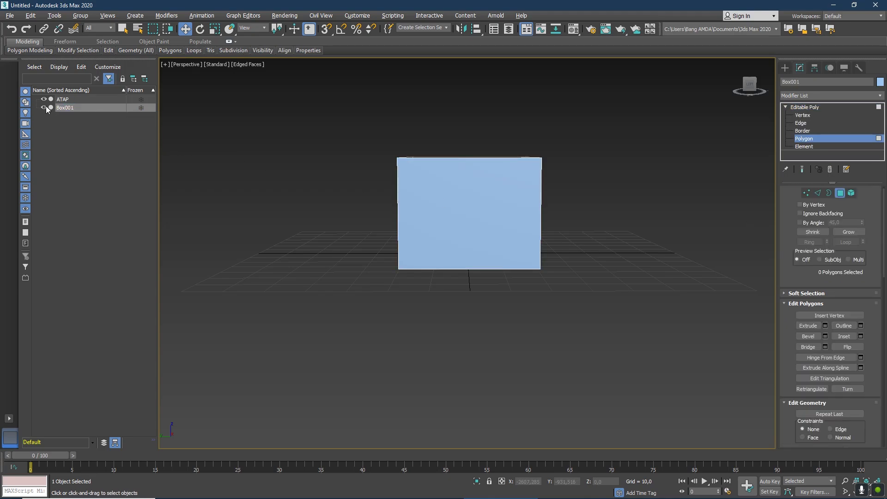
pyautogui.click(77, 91)
pyautogui.click(75, 107)
pyautogui.click(74, 99)
pyautogui.moveTo(71, 106)
pyautogui.mouseDown()
pyautogui.moveTo(76, 95)
pyautogui.moveTo(81, 111)
pyautogui.mouseUp()
pyautogui.click(77, 122)
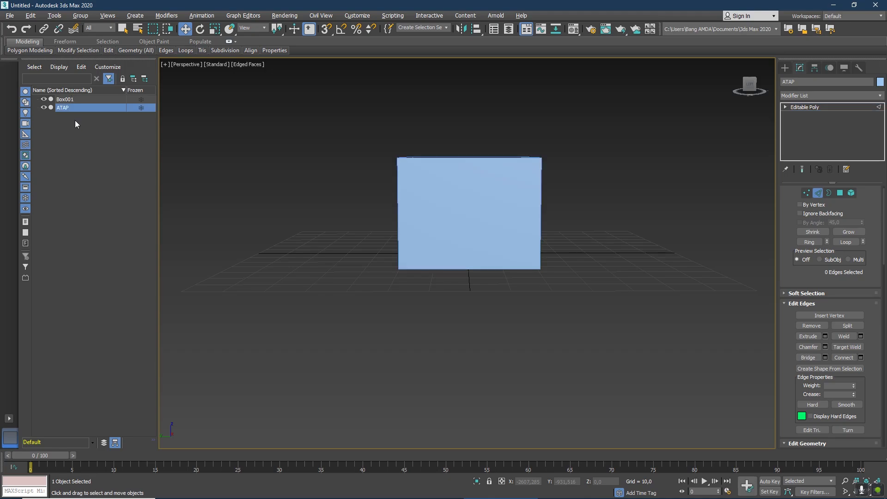
pyautogui.click(71, 99)
# Connect the upper and lower edges of Box001's short end wall with one vertical edge at the middle.
pyautogui.click(470, 163)
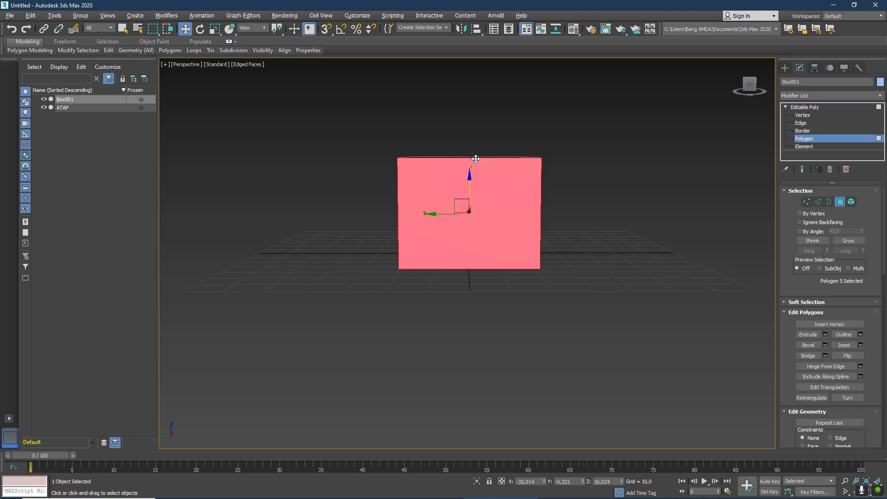
pyautogui.click(818, 201)
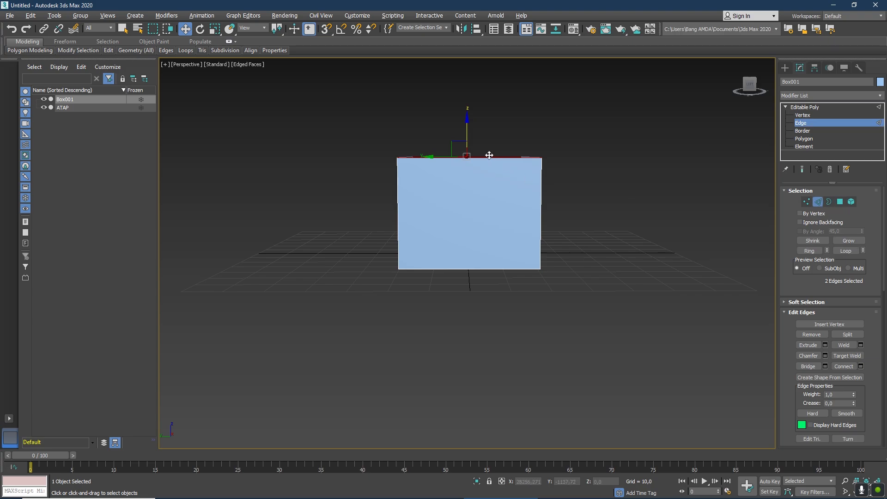
pyautogui.click(472, 158)
pyautogui.scroll(3, 497, 141)
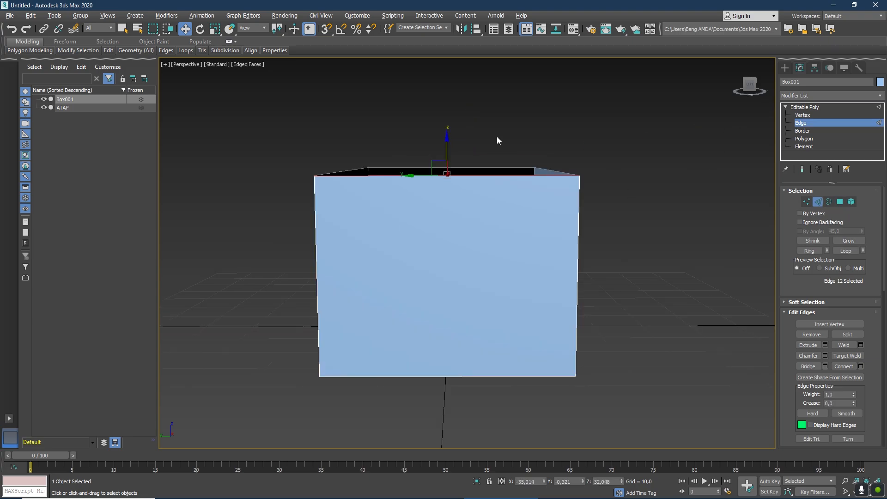
pyautogui.moveTo(754, 88); pyautogui.dragTo(753, 90)
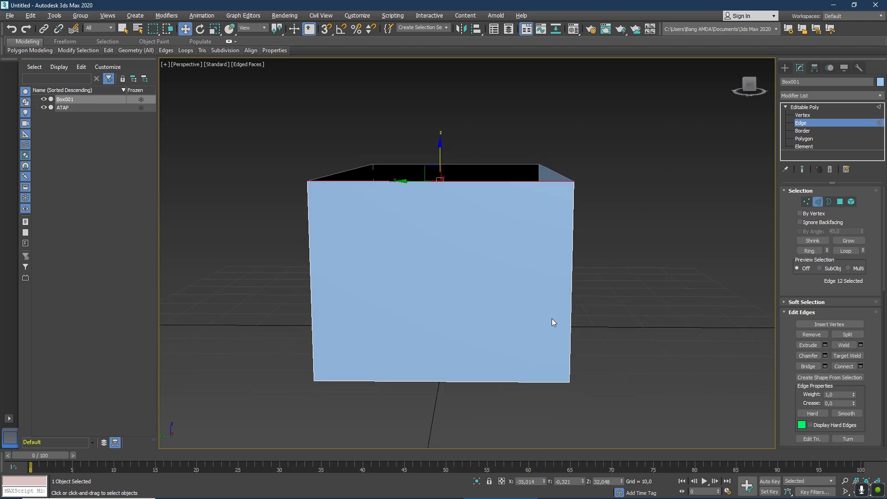
pyautogui.click(452, 383)
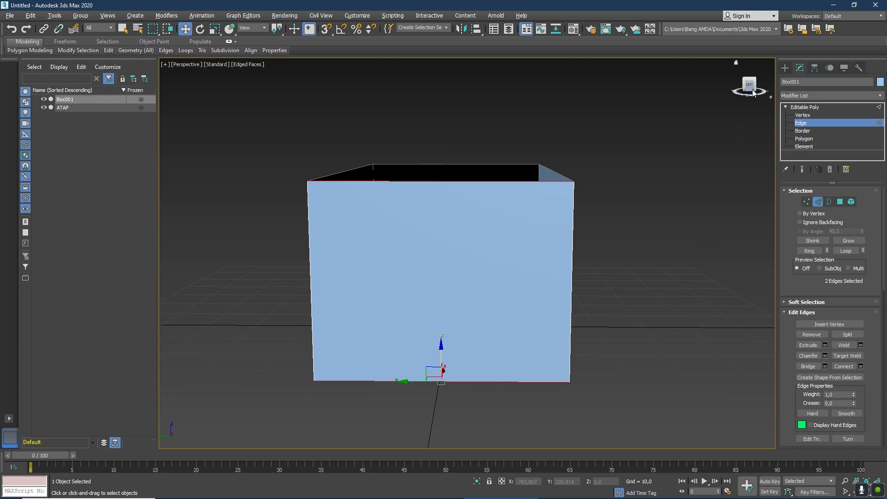
pyautogui.moveTo(749, 89); pyautogui.dragTo(737, 116)
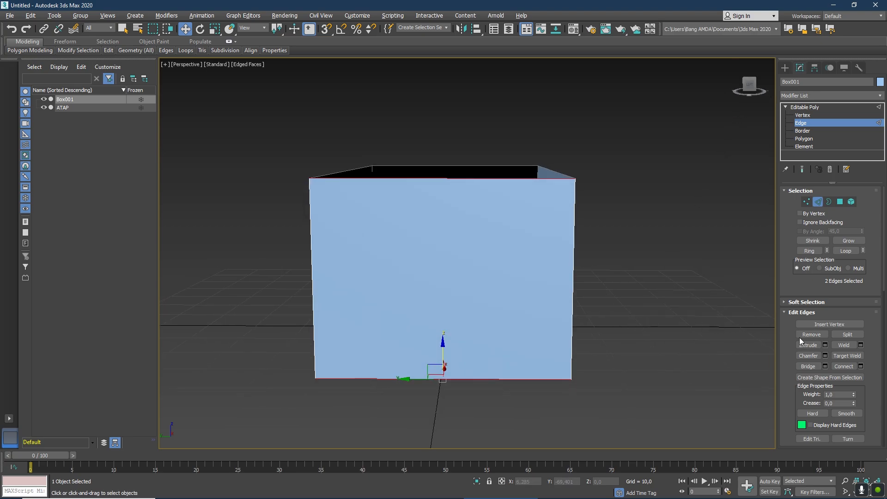
pyautogui.click(842, 365)
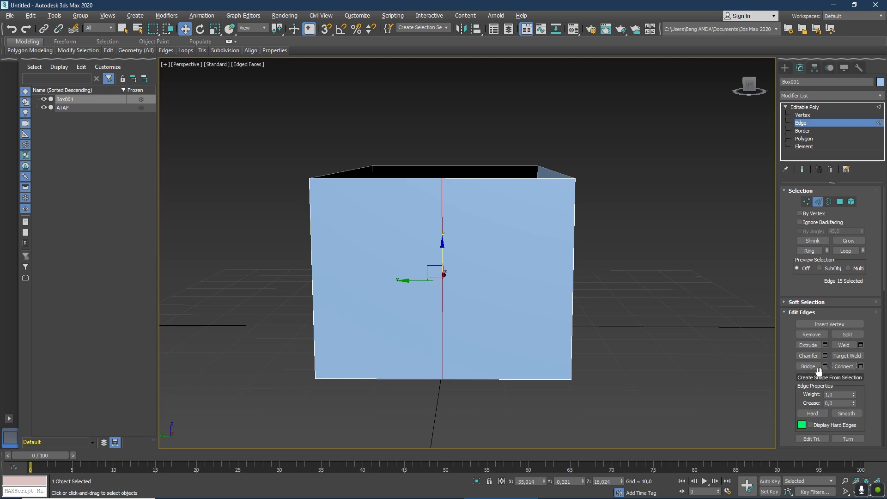
# Chamfer the middle vertical edge into two door-width edges and shift both close to the wall's right corner.
pyautogui.click(808, 356)
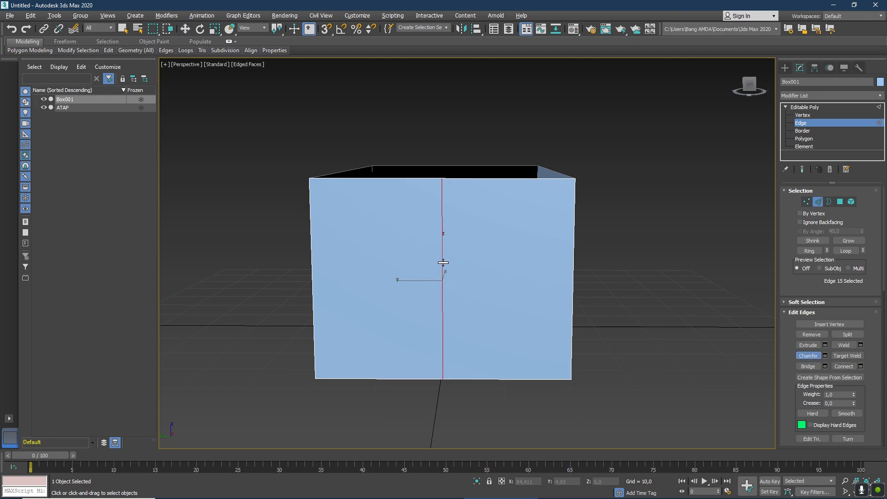
pyautogui.moveTo(443, 264); pyautogui.dragTo(445, 233)
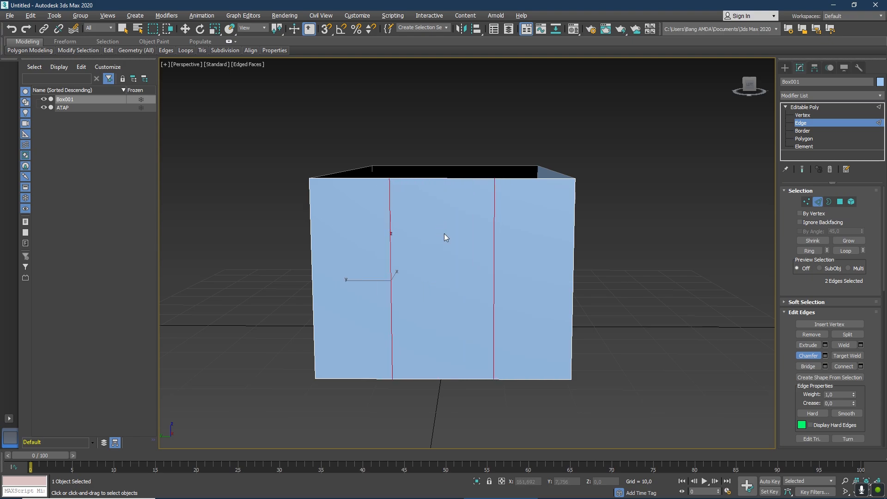
pyautogui.click(185, 29)
pyautogui.moveTo(369, 282); pyautogui.dragTo(443, 290)
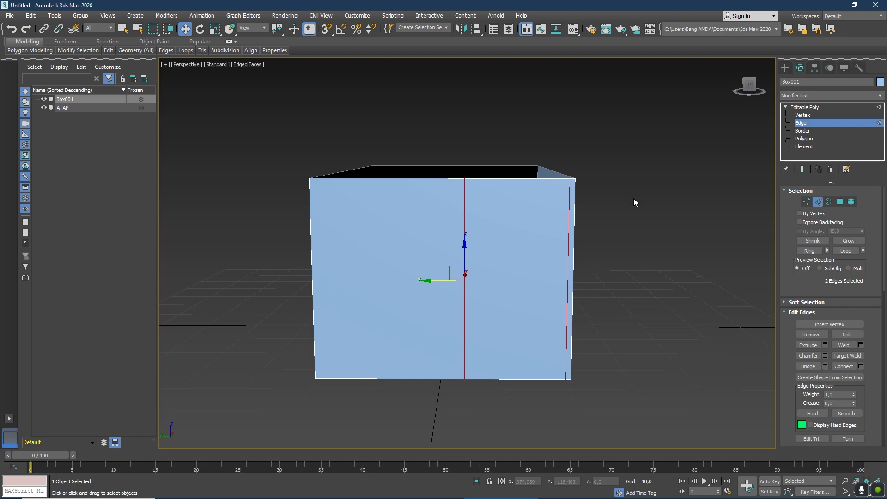
# Connect the two vertical edges horizontally and chamfer the new edge almost to the wall's upper and lower borders.
pyautogui.click(844, 365)
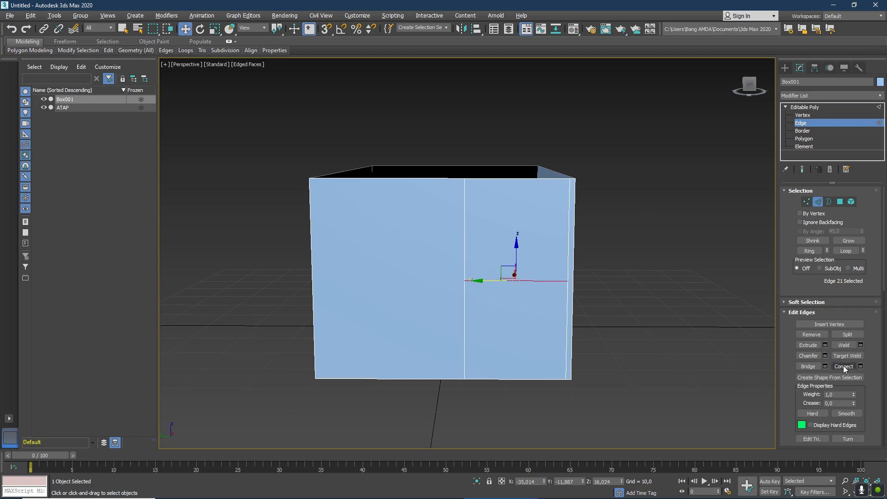
pyautogui.click(811, 356)
pyautogui.moveTo(518, 288); pyautogui.dragTo(526, 223)
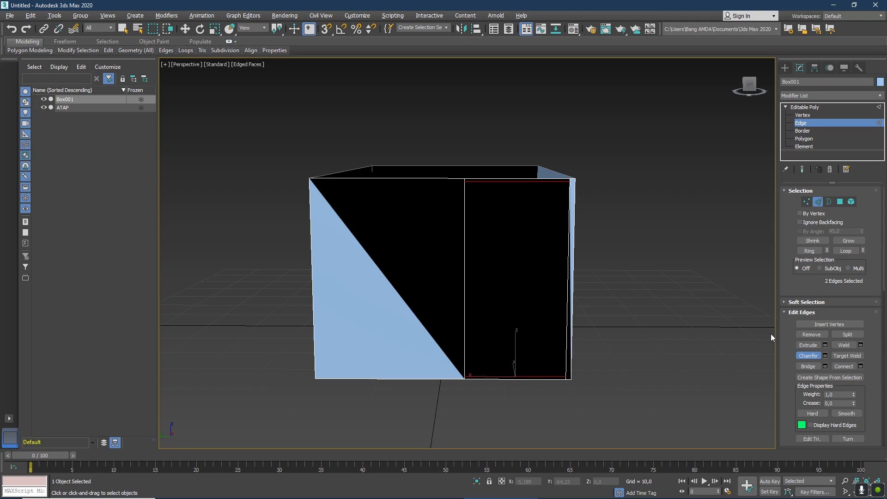
# Delete the tall rectangular polygon framed by the new edges to open a doorway in the end wall.
pyautogui.click(842, 203)
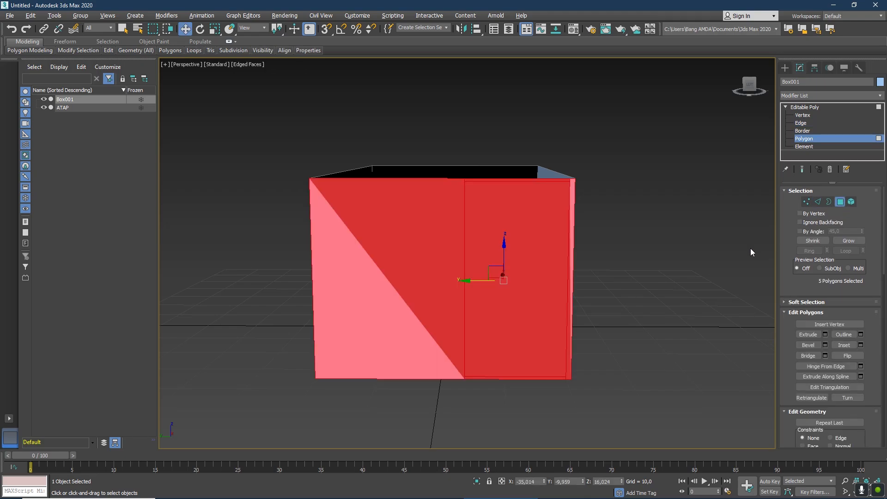
pyautogui.click(581, 193)
pyautogui.click(514, 242)
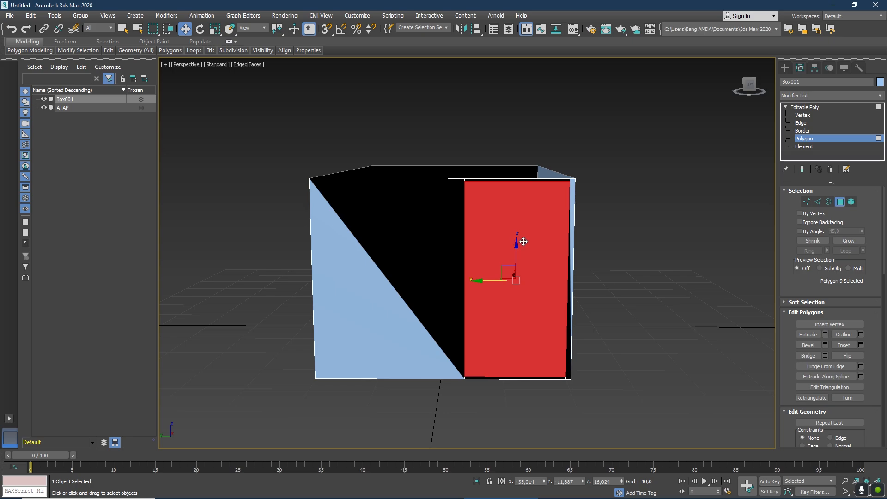
pyautogui.press('Delete')
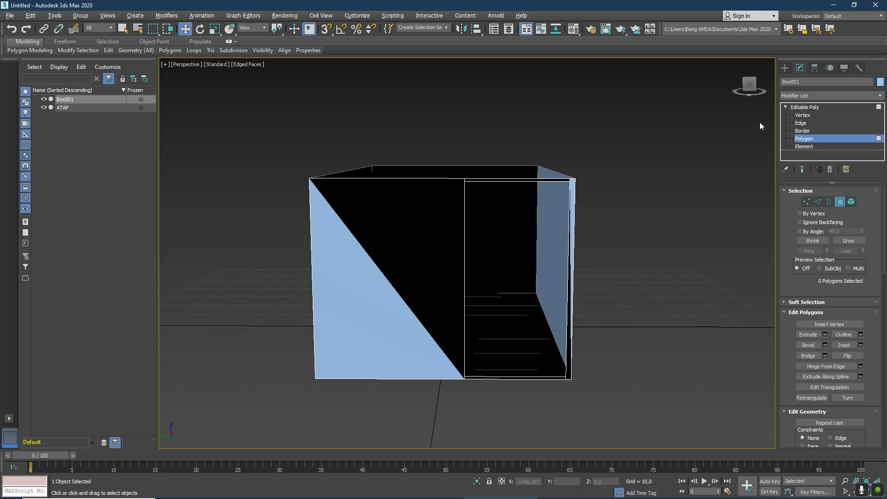
# Connect the upper and lower edges of the wall section beside the doorway and chamfer the new edge into two verticals.
pyautogui.moveTo(749, 87)
pyautogui.mouseDown()
pyautogui.moveTo(721, 106)
pyautogui.moveTo(753, 85)
pyautogui.mouseUp()
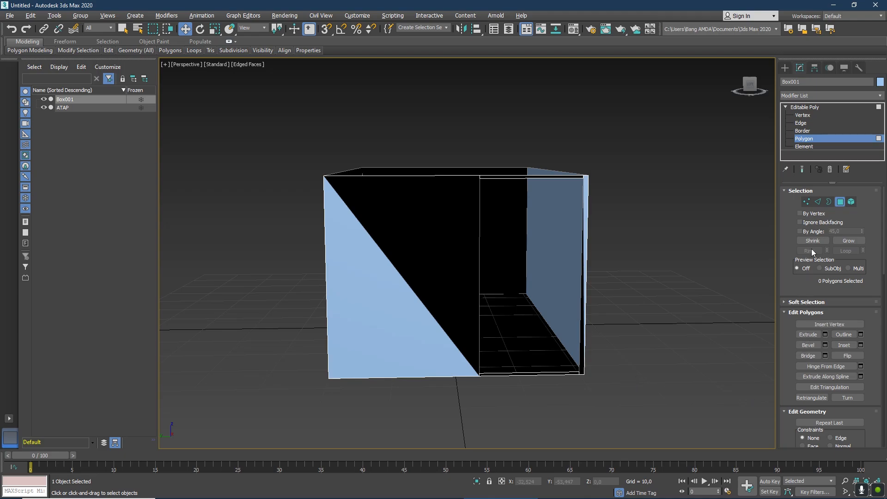
pyautogui.click(818, 202)
pyautogui.click(437, 176)
pyautogui.keyDown('ctrl'); pyautogui.click(402, 378); pyautogui.keyUp('ctrl')
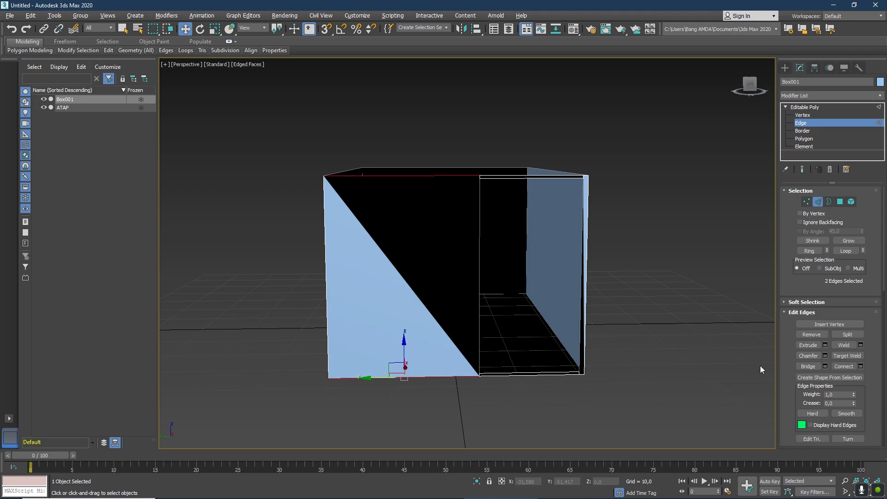
pyautogui.click(844, 367)
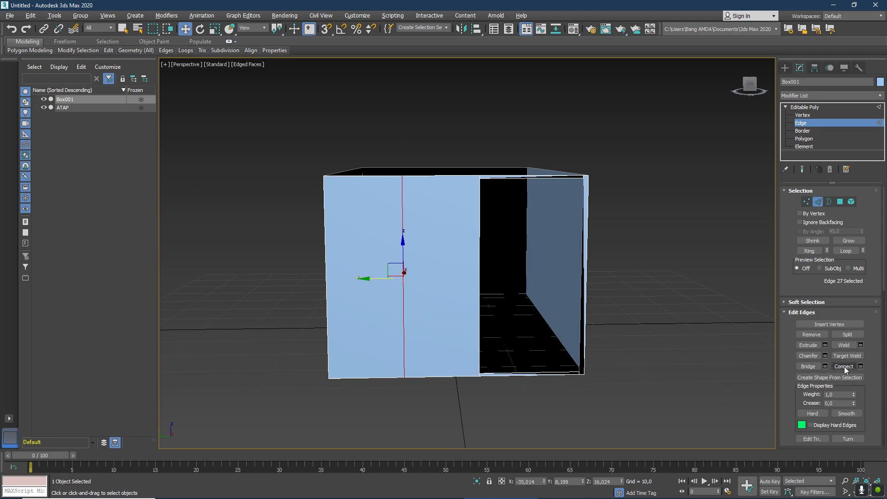
pyautogui.click(809, 356)
pyautogui.moveTo(403, 291); pyautogui.dragTo(405, 266)
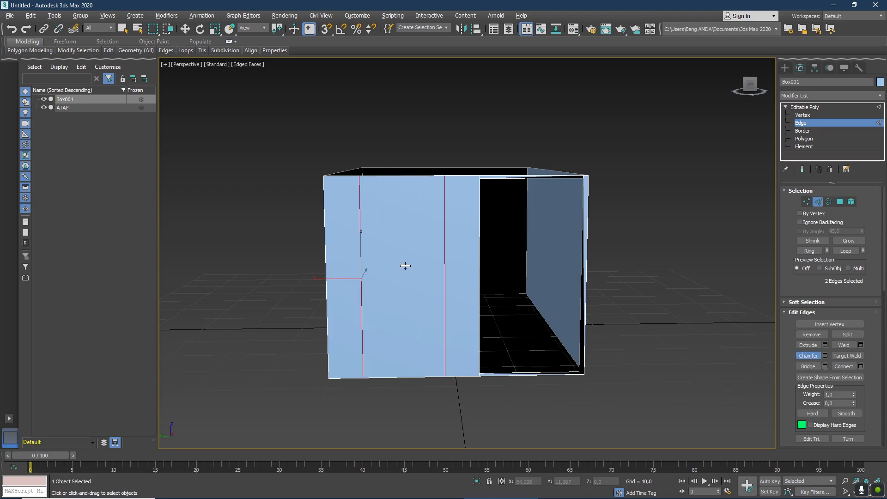
# Add a pair of horizontal edges between the two verticals by connecting and chamfering, and raise them into the wall's upper half.
pyautogui.click(841, 369)
pyautogui.moveTo(415, 277); pyautogui.dragTo(412, 256)
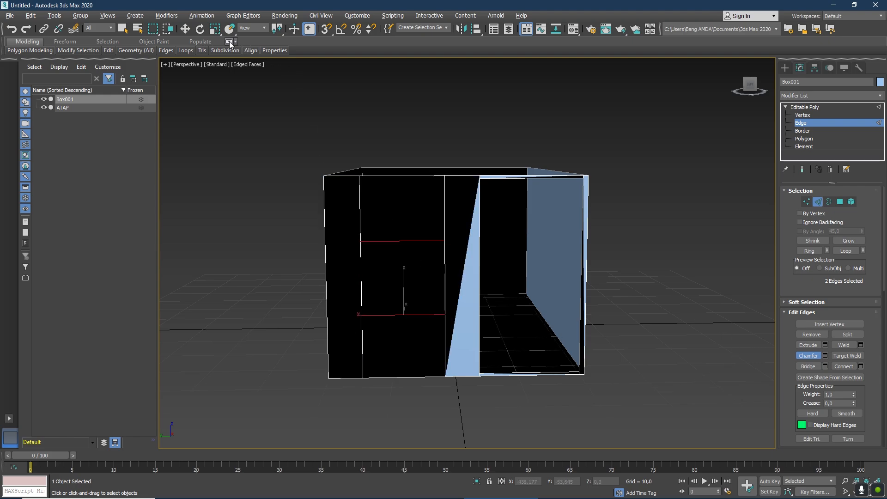
pyautogui.click(185, 29)
pyautogui.moveTo(404, 285); pyautogui.dragTo(404, 249)
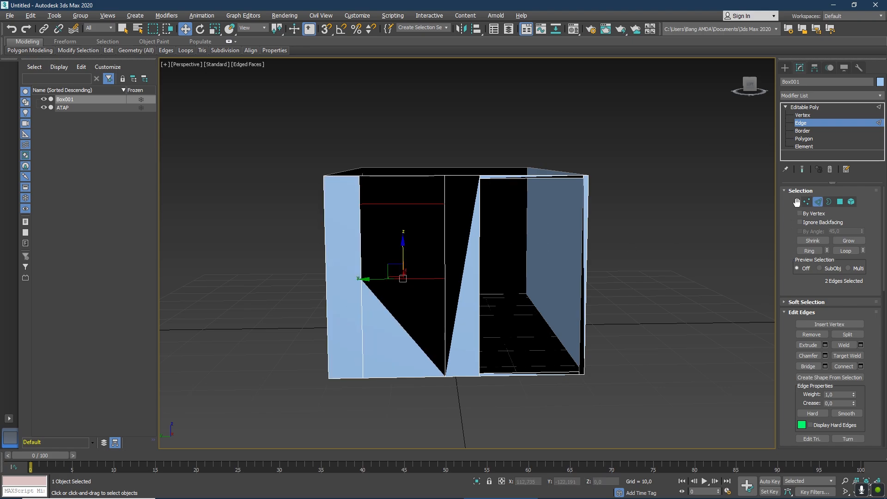
# Delete the polygon enclosed by the raised horizontal edges to open a window beside the doorway.
pyautogui.click(840, 202)
pyautogui.click(402, 248)
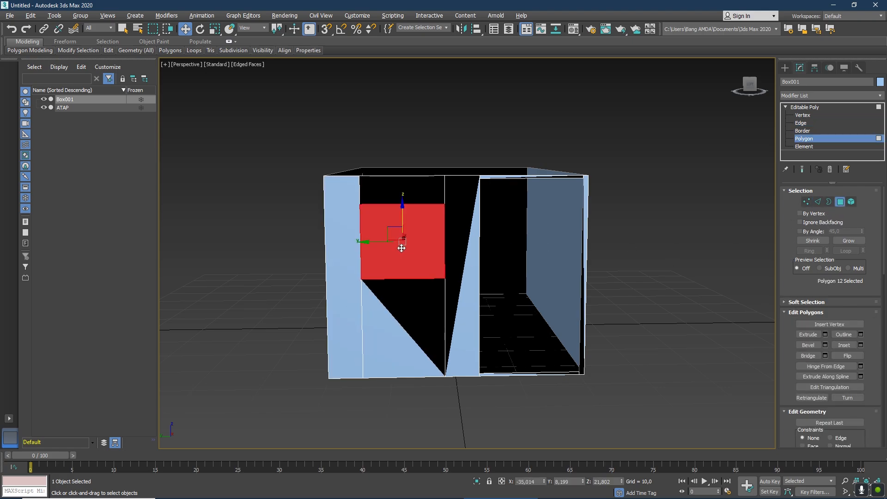
pyautogui.press('Delete')
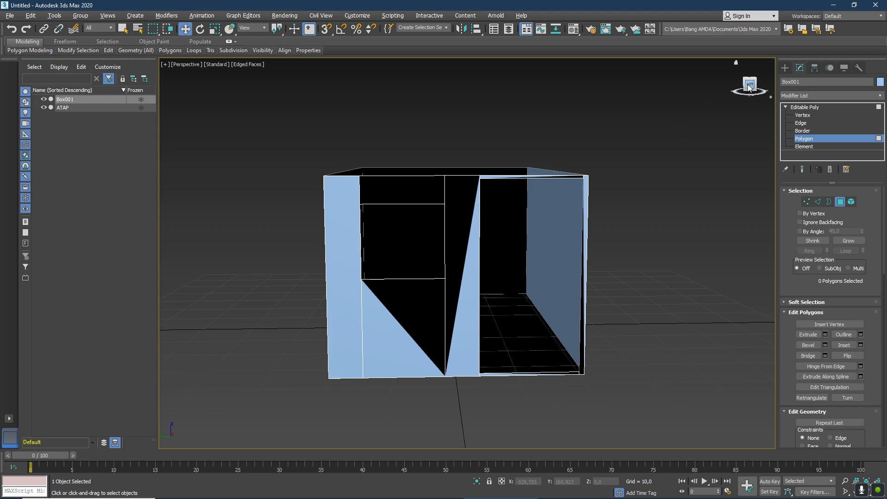
# Leave polygon editing so that the whole Box001 object is selected.
pyautogui.moveTo(748, 86); pyautogui.dragTo(745, 98)
pyautogui.keyDown('alt'); pyautogui.moveTo(449, 326); pyautogui.dragTo(471, 321, button='middle'); pyautogui.keyUp('alt')
pyautogui.moveTo(748, 92)
pyautogui.mouseDown()
pyautogui.moveTo(741, 98)
pyautogui.moveTo(746, 88)
pyautogui.mouseUp()
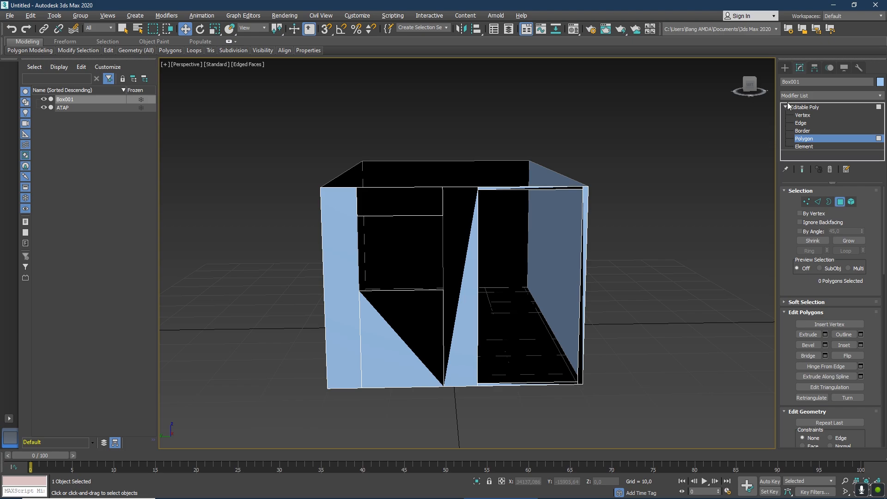
pyautogui.click(127, 32)
pyautogui.click(362, 276)
pyautogui.click(750, 129)
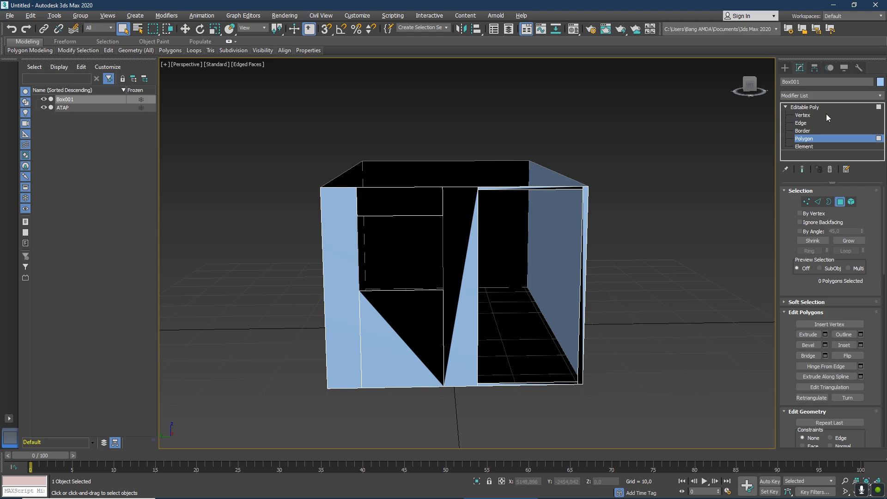
pyautogui.click(807, 138)
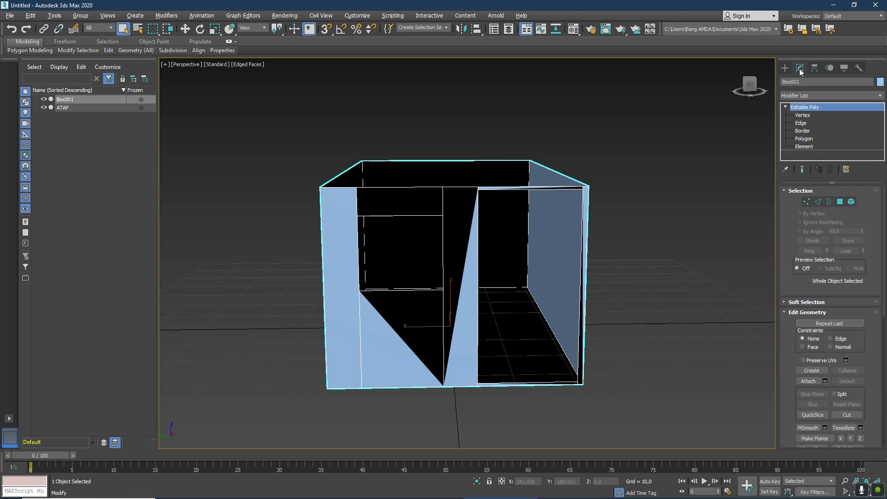
# Apply a Shell modifier to Box001 with an inner amount of 0,0 and an outer amount of 0,07.
pyautogui.click(807, 95)
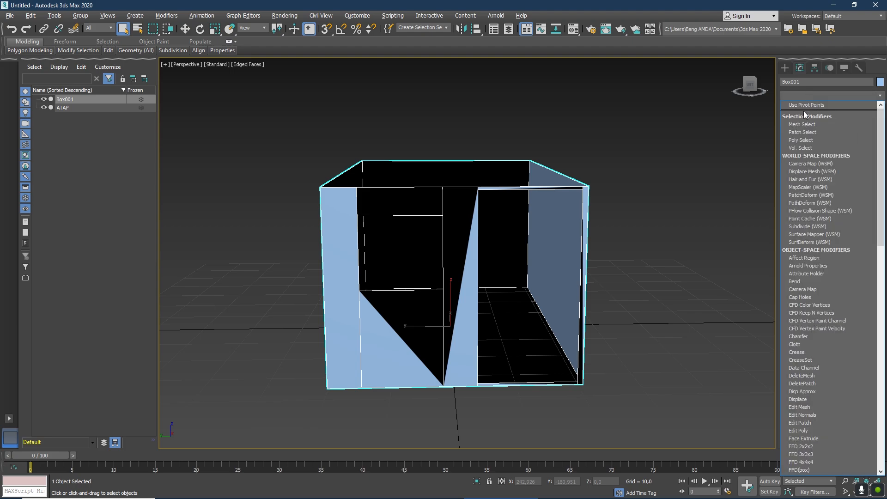
pyautogui.scroll(-20, 804, 111)
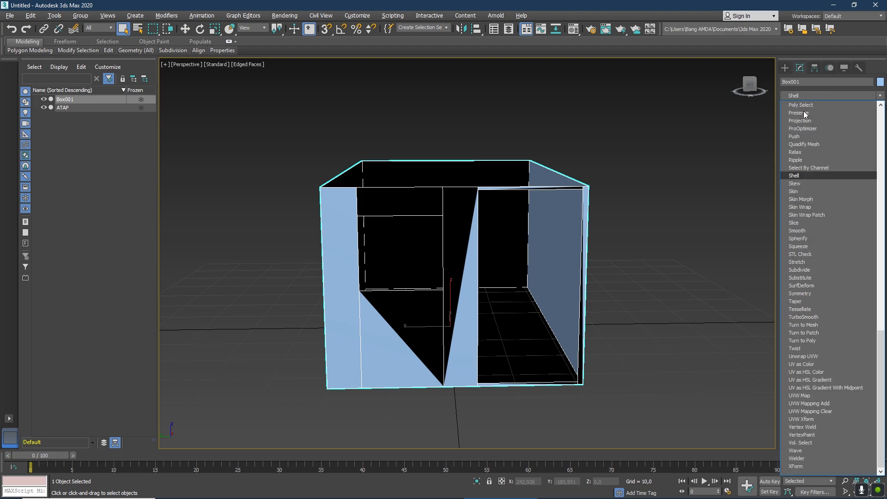
pyautogui.click(813, 176)
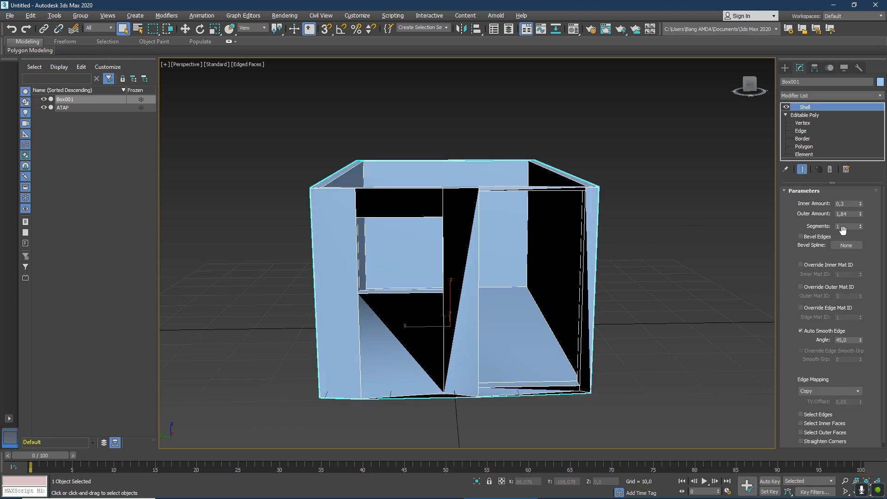
pyautogui.moveTo(861, 204); pyautogui.dragTo(861, 213)
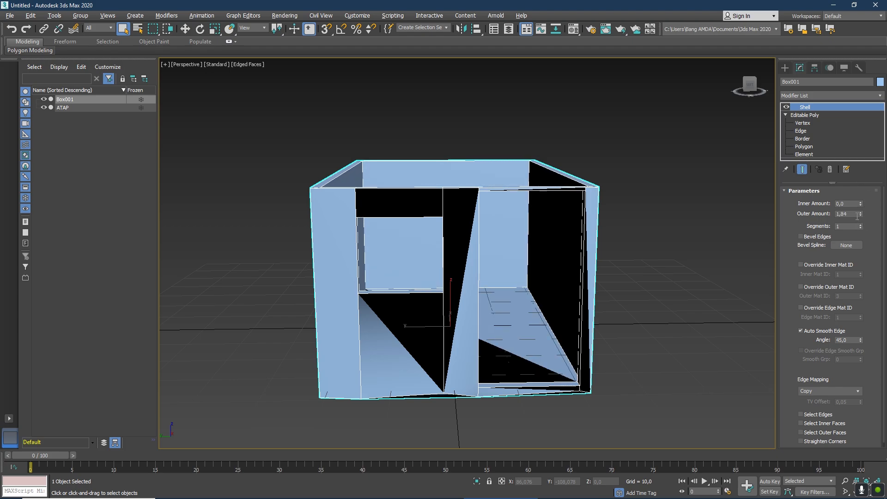
pyautogui.moveTo(862, 214); pyautogui.dragTo(852, 294)
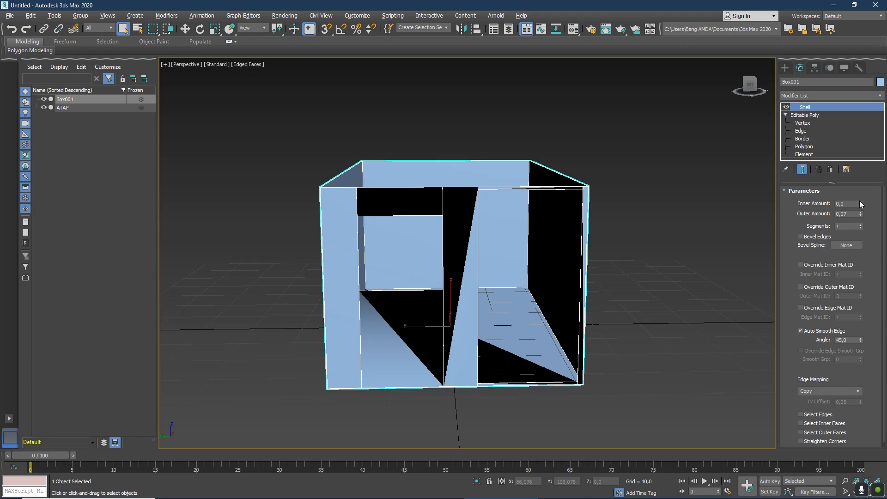
# Increase the Shell modifier's inner amount to about 1,0 so Box001's walls thicken inward, and deselect the box.
pyautogui.moveTo(862, 205); pyautogui.dragTo(859, 187)
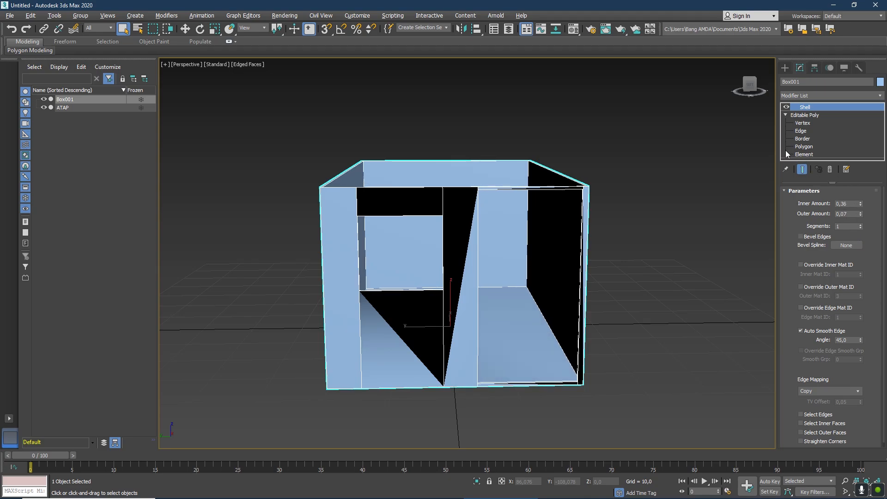
pyautogui.moveTo(751, 84)
pyautogui.mouseDown()
pyautogui.moveTo(782, 88)
pyautogui.moveTo(779, 106)
pyautogui.moveTo(762, 116)
pyautogui.moveTo(758, 107)
pyautogui.mouseUp()
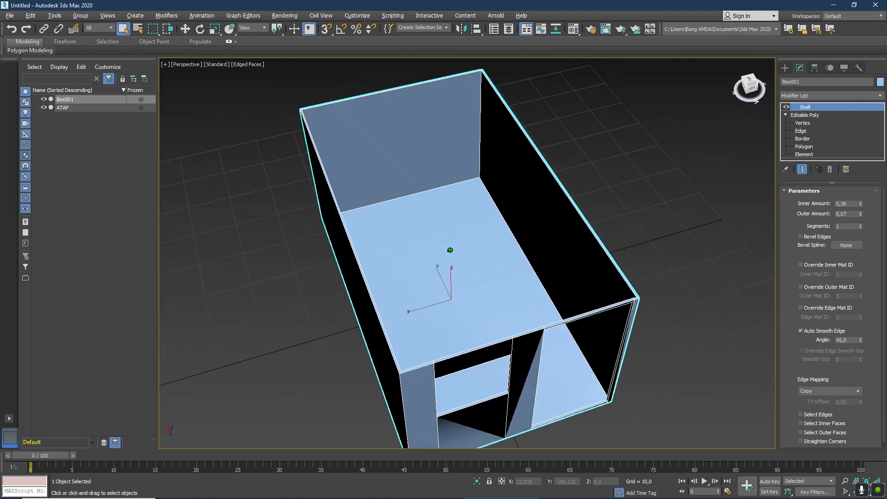
pyautogui.moveTo(861, 204); pyautogui.dragTo(863, 172)
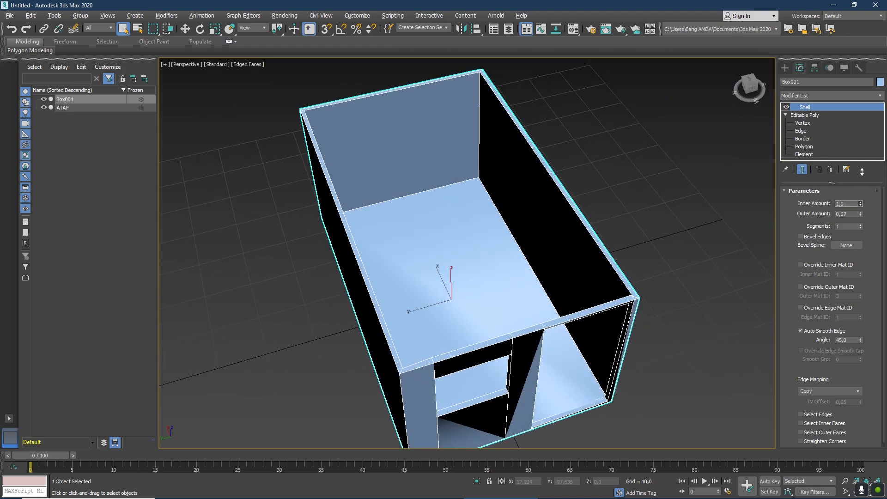
pyautogui.moveTo(747, 87)
pyautogui.mouseDown()
pyautogui.moveTo(749, 77)
pyautogui.moveTo(756, 85)
pyautogui.moveTo(745, 79)
pyautogui.mouseUp()
pyautogui.click(803, 170)
pyautogui.moveTo(862, 204)
pyautogui.mouseDown()
pyautogui.moveTo(864, 183)
pyautogui.moveTo(862, 190)
pyautogui.mouseUp()
pyautogui.moveTo(744, 100)
pyautogui.mouseDown()
pyautogui.moveTo(763, 93)
pyautogui.moveTo(724, 86)
pyautogui.moveTo(752, 77)
pyautogui.moveTo(768, 86)
pyautogui.moveTo(747, 95)
pyautogui.moveTo(737, 84)
pyautogui.mouseUp()
pyautogui.click(650, 138)
pyautogui.click(750, 87)
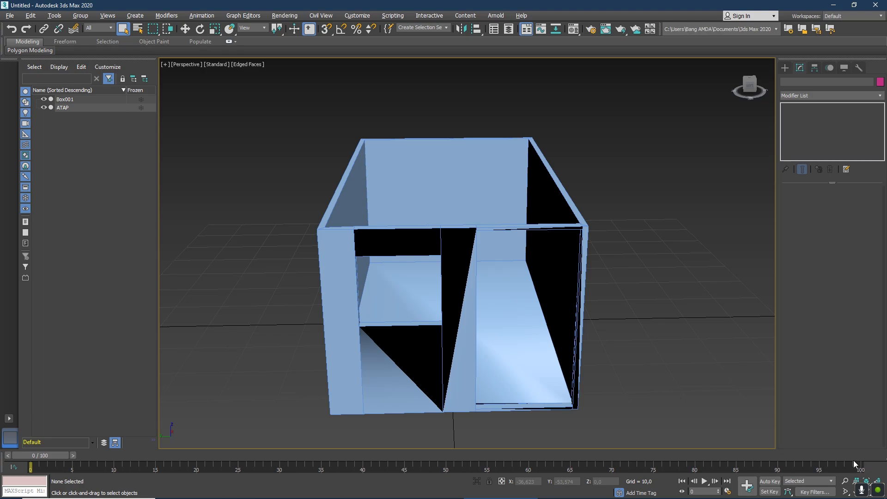
# Create a box in the Left view filling the window opening, about 11,3 long, 12,8 wide and 1,2 high.
pyautogui.click(878, 491)
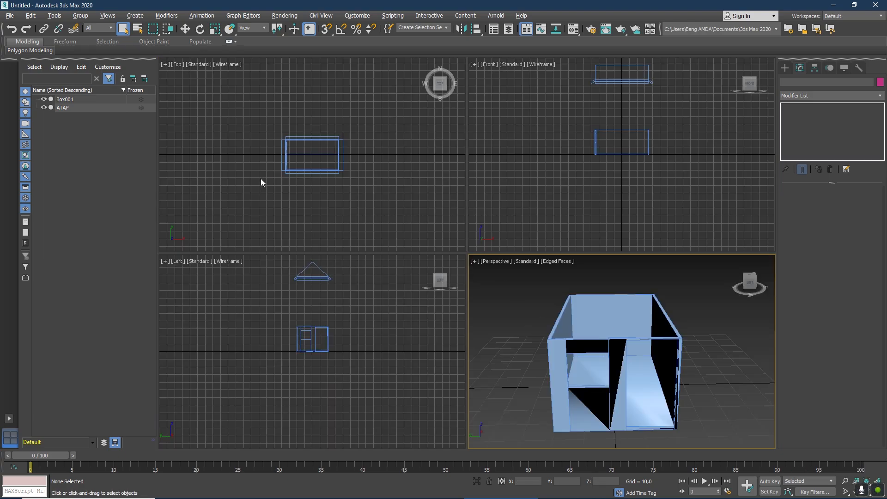
pyautogui.scroll(10, 305, 333)
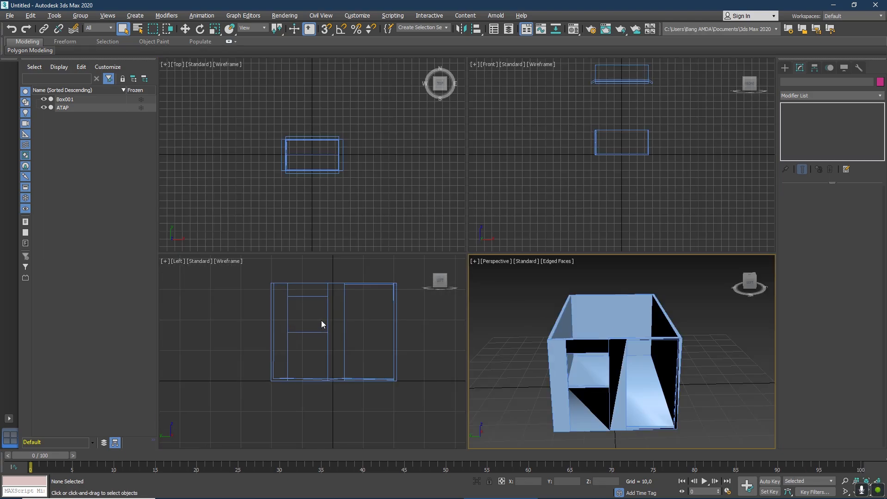
pyautogui.scroll(-3, 356, 321)
pyautogui.scroll(3, 398, 300)
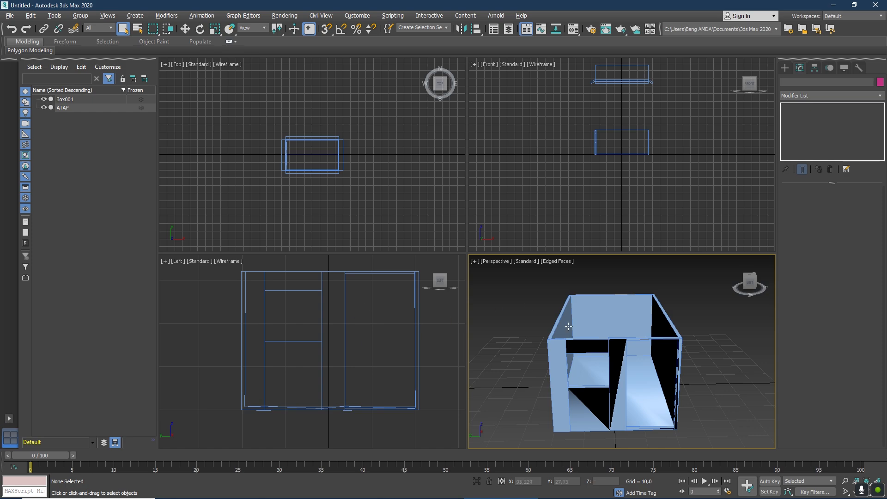
pyautogui.click(785, 68)
pyautogui.click(812, 124)
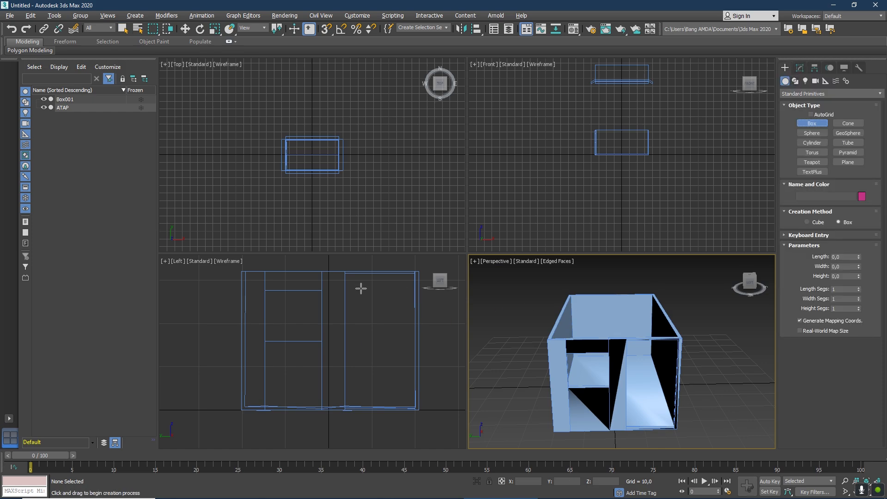
pyautogui.moveTo(264, 291); pyautogui.dragTo(320, 340)
pyautogui.click(339, 333)
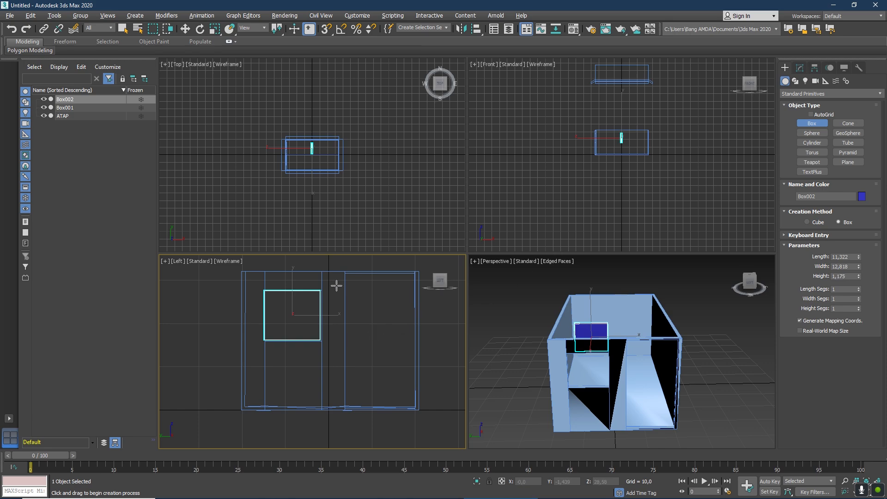
# Create a thin box in the Left view filling the doorway, about 30,5 long, 16 wide and 0,32 high.
pyautogui.click(345, 273)
pyautogui.moveTo(346, 274); pyautogui.dragTo(416, 406)
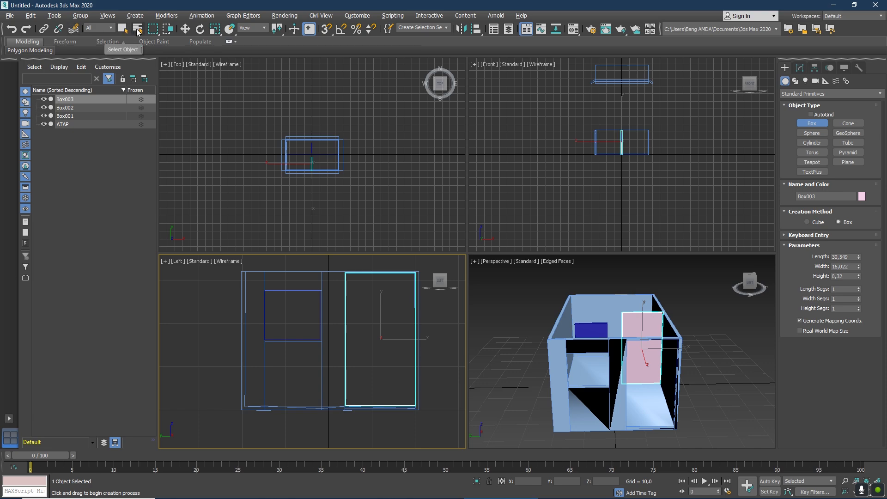
pyautogui.click(122, 29)
pyautogui.click(532, 305)
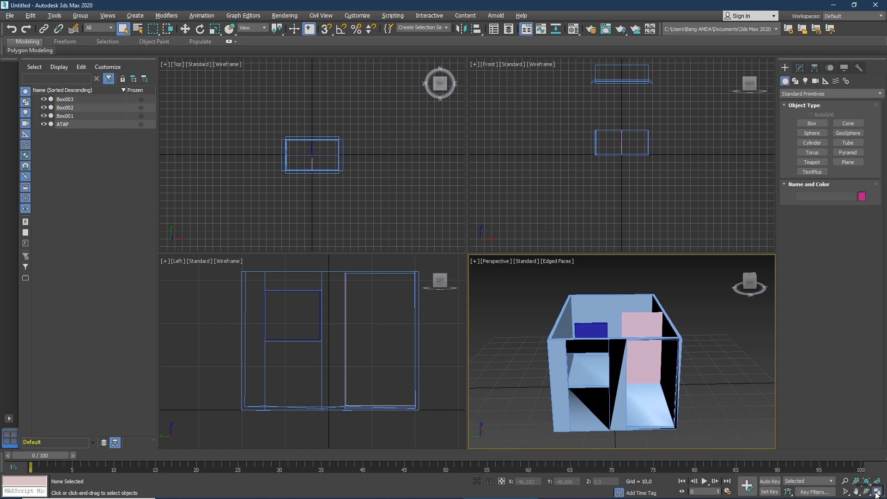
# Move the blue window panel along X into the front wall's window opening, to about X -33,6.
pyautogui.click(877, 493)
pyautogui.click(403, 196)
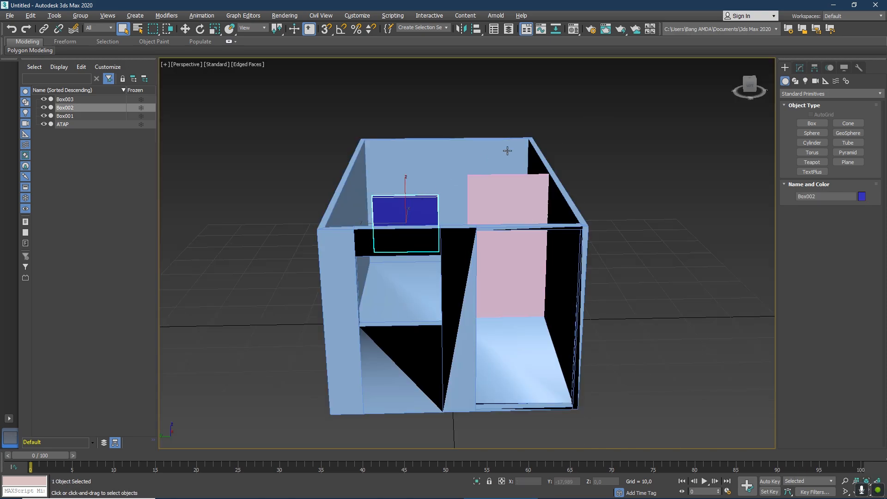
pyautogui.click(185, 28)
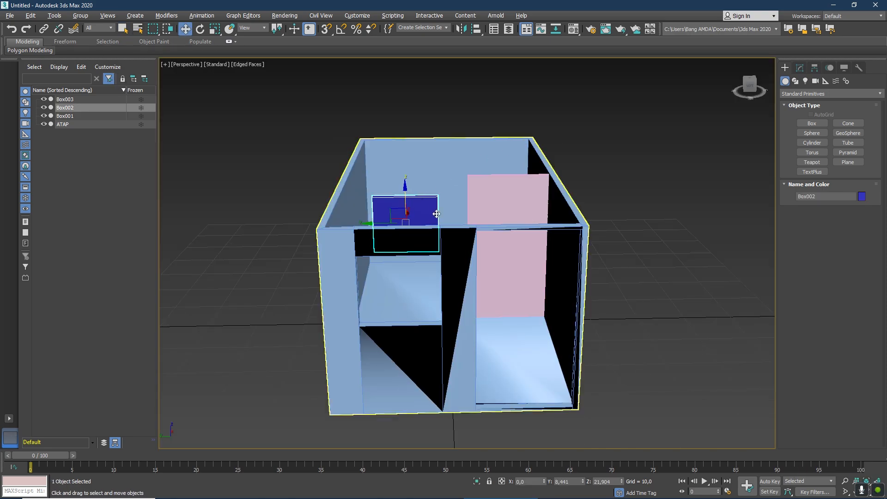
pyautogui.moveTo(737, 88); pyautogui.dragTo(722, 91)
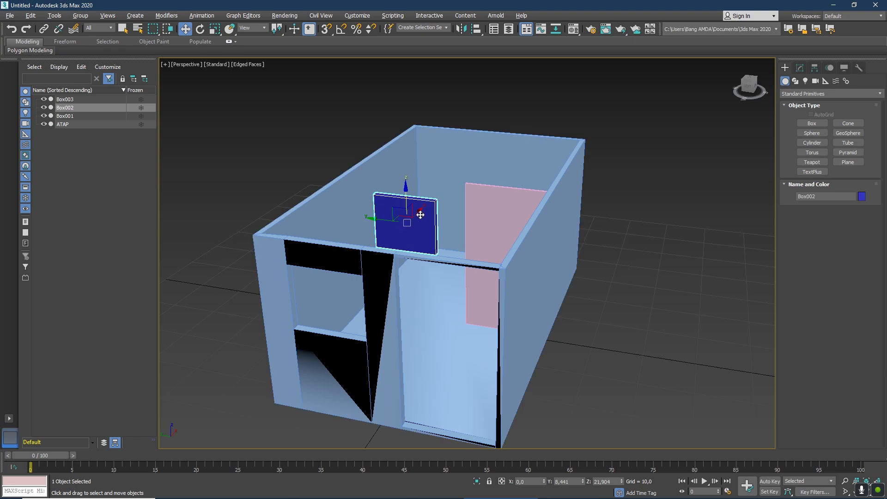
pyautogui.moveTo(402, 236); pyautogui.dragTo(300, 296)
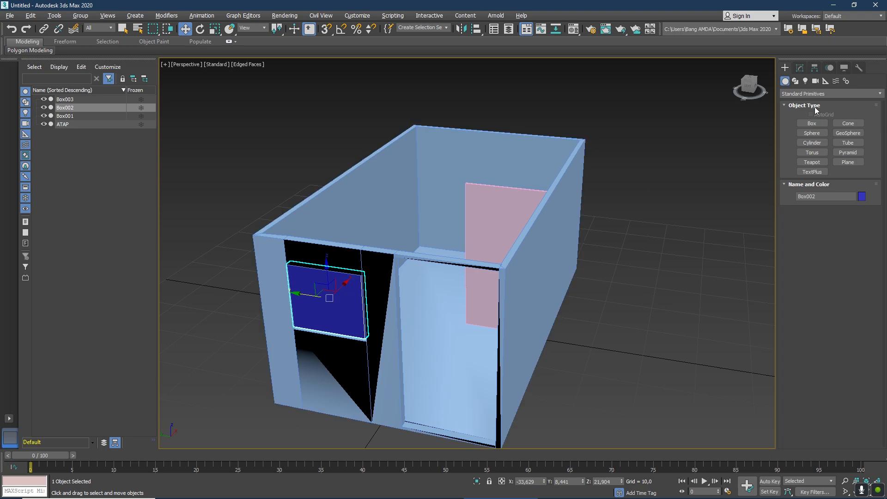
pyautogui.moveTo(751, 86); pyautogui.dragTo(743, 88)
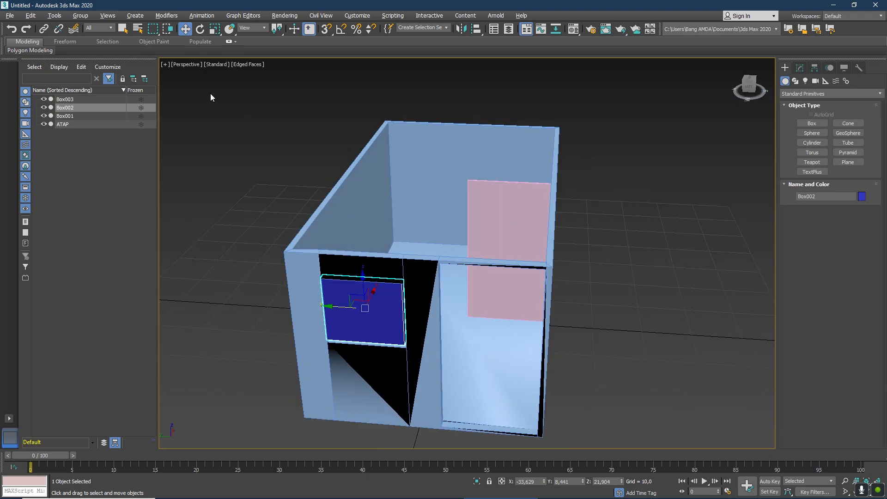
# Rotate the window panel about the vertical axis and shift it to the opening's outer side so it stands open.
pyautogui.click(200, 29)
pyautogui.moveTo(359, 327); pyautogui.dragTo(321, 277)
pyautogui.click(185, 28)
pyautogui.moveTo(371, 298); pyautogui.dragTo(341, 300)
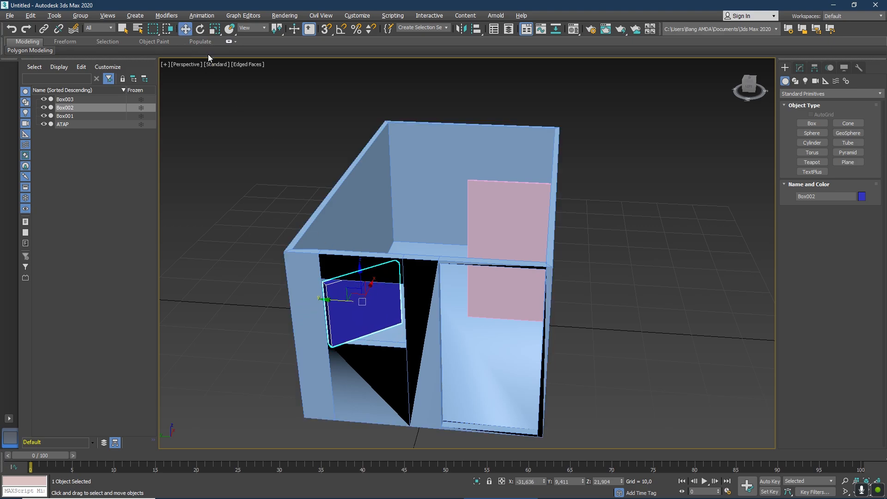
pyautogui.click(202, 29)
pyautogui.moveTo(378, 316); pyautogui.dragTo(303, 350)
pyautogui.click(188, 30)
pyautogui.moveTo(370, 291); pyautogui.dragTo(366, 314)
pyautogui.moveTo(745, 88)
pyautogui.mouseDown()
pyautogui.moveTo(729, 114)
pyautogui.moveTo(756, 82)
pyautogui.moveTo(733, 94)
pyautogui.mouseUp()
# Move the pink door panel forward into the doorway, turn it ajar, and align its edge with the door frame.
pyautogui.click(501, 197)
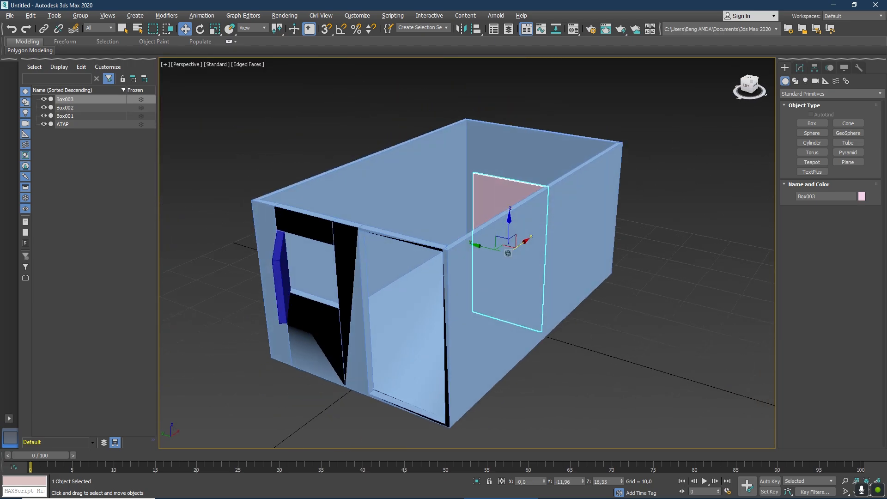
pyautogui.moveTo(527, 243); pyautogui.dragTo(447, 342)
pyautogui.click(200, 29)
pyautogui.click(184, 29)
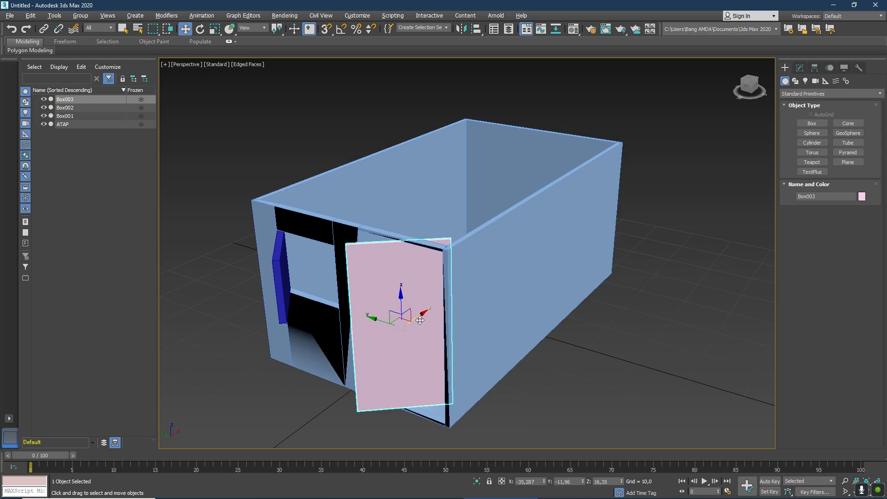
pyautogui.moveTo(414, 316)
pyautogui.mouseDown()
pyautogui.moveTo(393, 309)
pyautogui.moveTo(428, 306)
pyautogui.mouseUp()
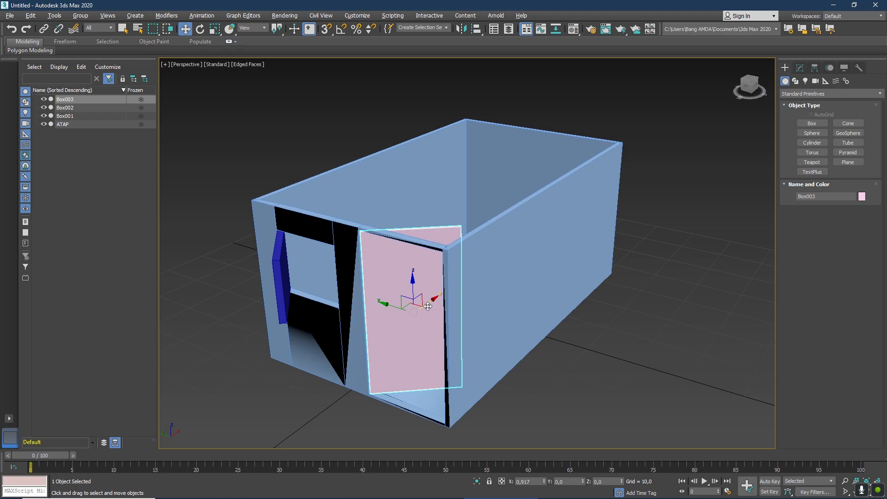
pyautogui.click(612, 279)
# Lower the ATAP roof along Z onto the top of the walls, to about Z -0,79.
pyautogui.moveTo(752, 89)
pyautogui.mouseDown()
pyautogui.moveTo(783, 103)
pyautogui.moveTo(750, 106)
pyautogui.moveTo(749, 87)
pyautogui.mouseUp()
pyautogui.scroll(-5, 659, 180)
pyautogui.click(627, 86)
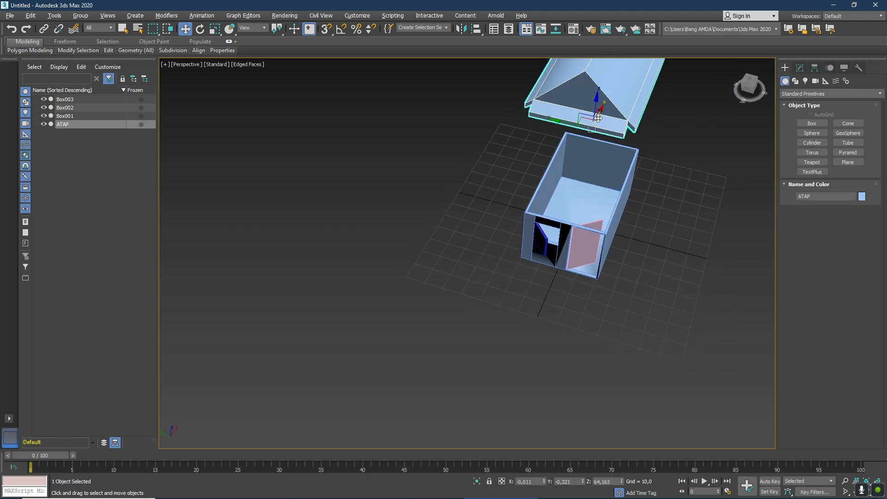
pyautogui.moveTo(595, 104); pyautogui.dragTo(594, 160)
pyautogui.moveTo(748, 91); pyautogui.dragTo(749, 88)
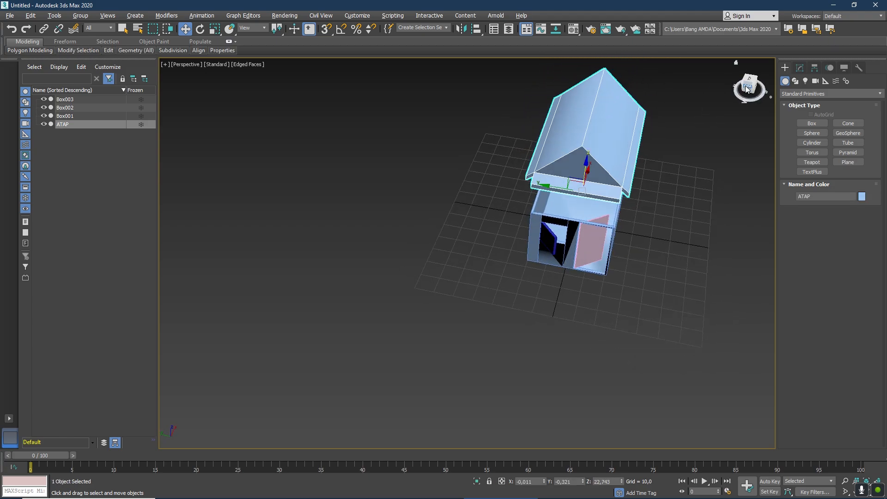
pyautogui.click(736, 63)
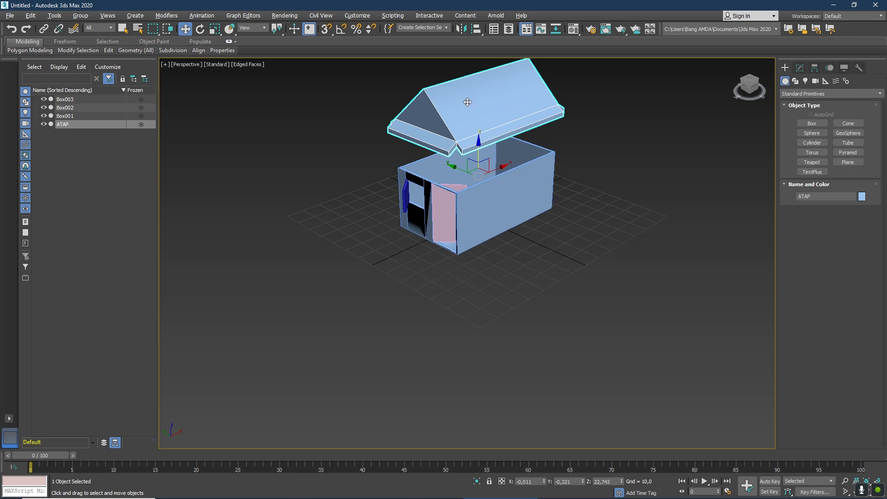
pyautogui.moveTo(478, 145); pyautogui.dragTo(486, 193)
pyautogui.click(615, 124)
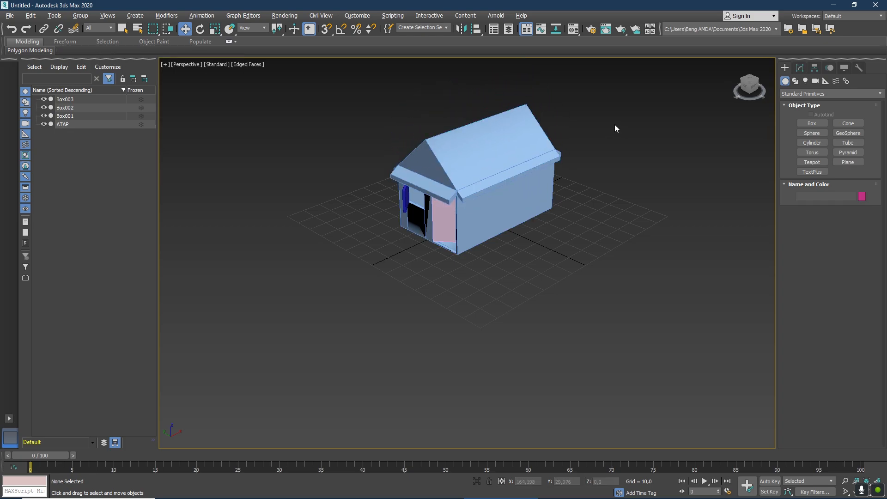
# Select the sloping roof polygons on both sides of ATAP, including the narrow eave strips.
pyautogui.click(753, 89)
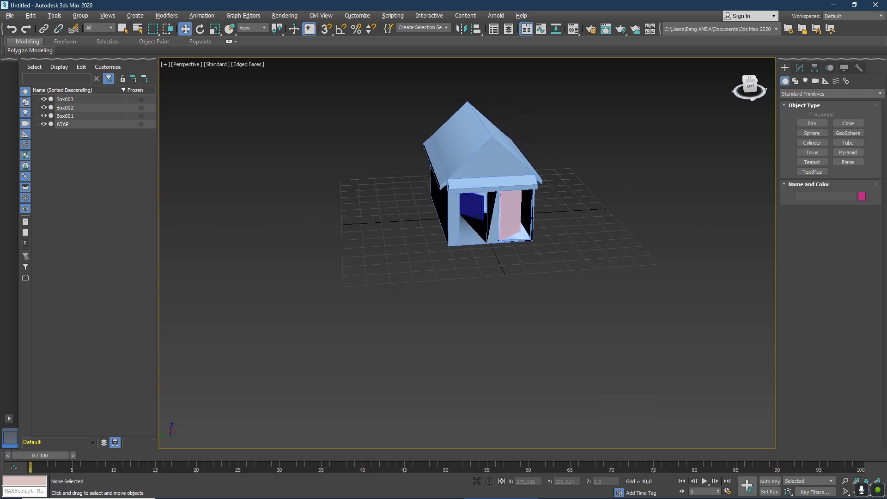
pyautogui.scroll(5, 509, 125)
pyautogui.scroll(-5, 509, 126)
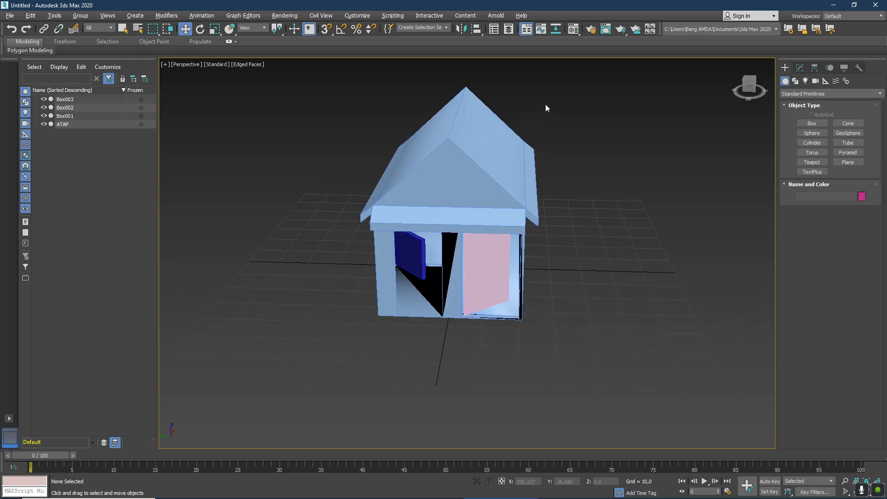
pyautogui.click(487, 151)
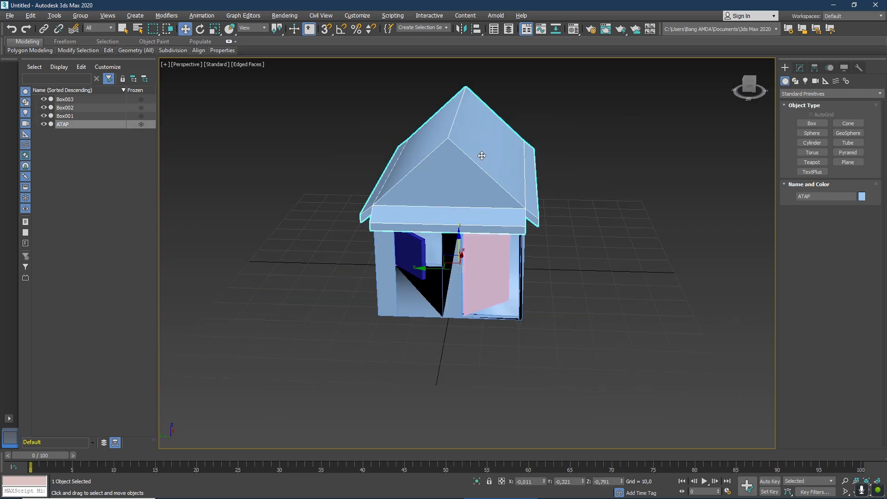
pyautogui.click(800, 68)
pyautogui.press('2')
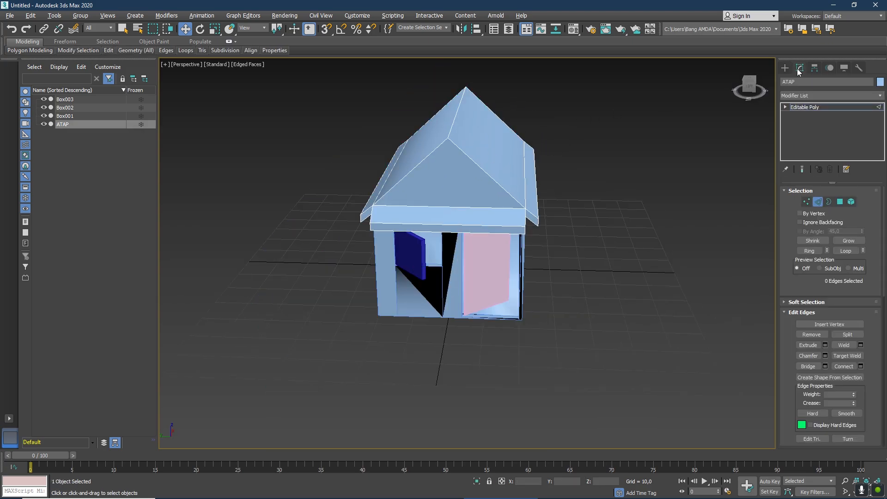
pyautogui.click(785, 107)
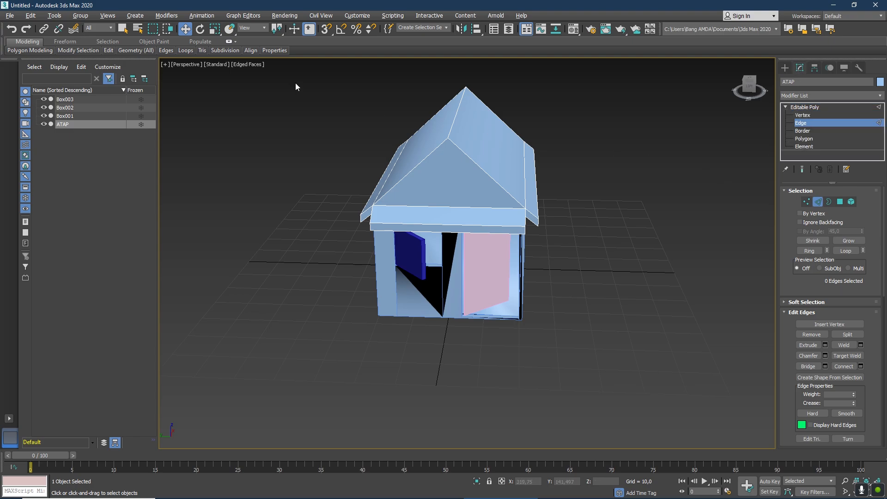
pyautogui.click(805, 138)
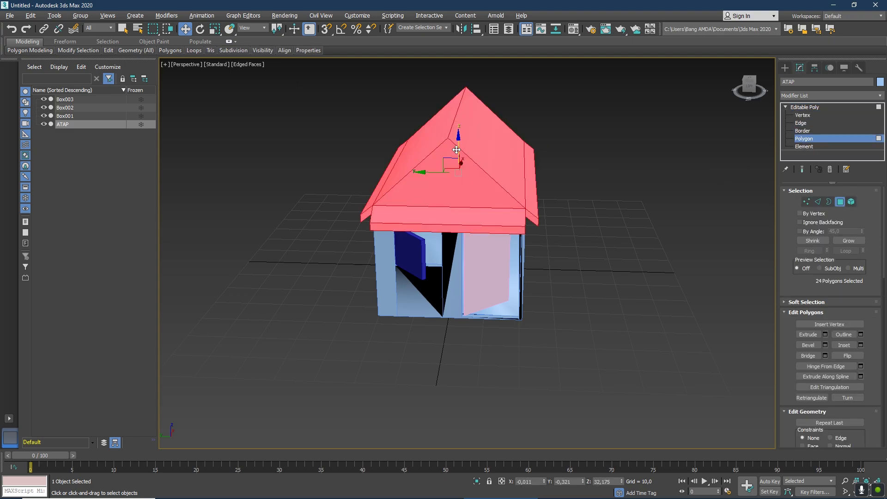
pyautogui.click(497, 138)
pyautogui.keyDown('ctrl'); pyautogui.click(398, 174); pyautogui.keyUp('ctrl')
pyautogui.keyDown('ctrl'); pyautogui.click(377, 189); pyautogui.keyUp('ctrl')
pyautogui.keyDown('ctrl'); pyautogui.click(535, 190); pyautogui.keyUp('ctrl')
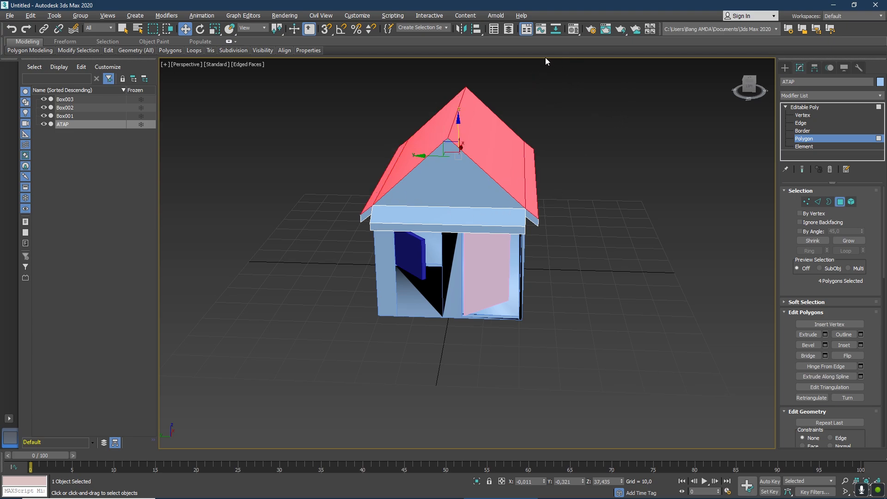
# Load the atap (13) image from the Bahan Praktikum 1 AS folder on D: as the first material's diffuse bitmap.
pyautogui.click(574, 30)
pyautogui.click(170, 93)
pyautogui.click(136, 96)
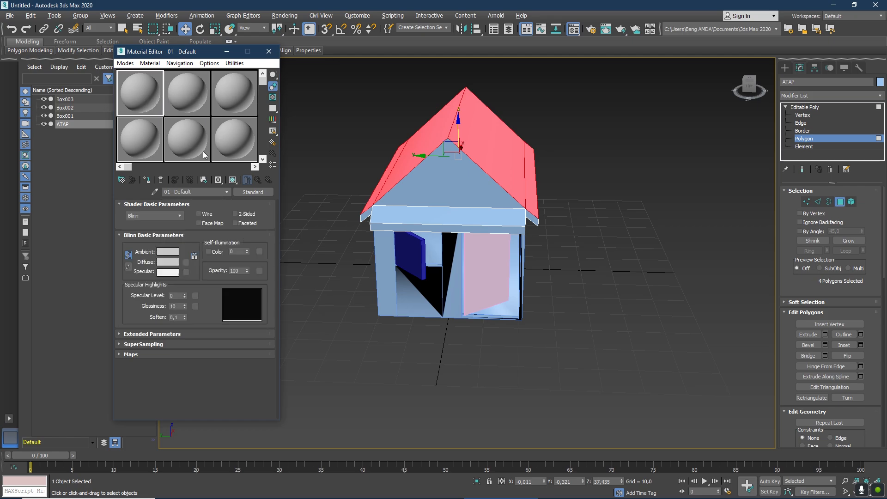
pyautogui.click(186, 263)
pyautogui.doubleClick(374, 158)
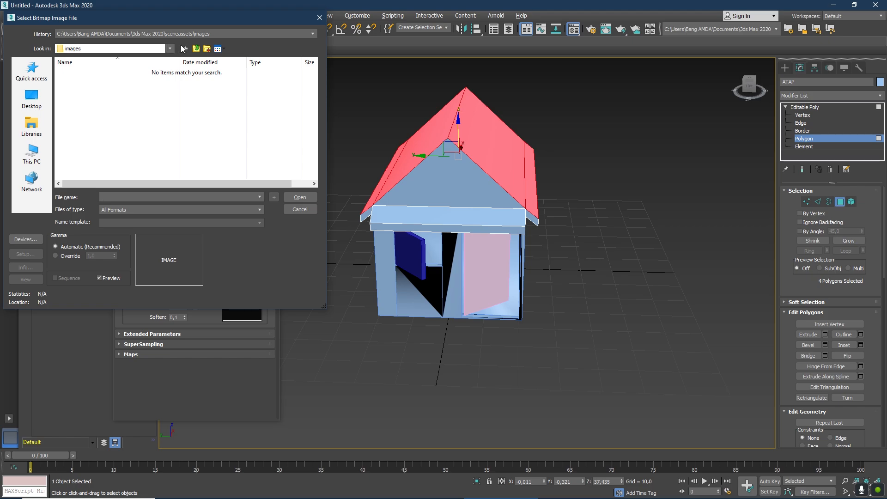
pyautogui.click(73, 48)
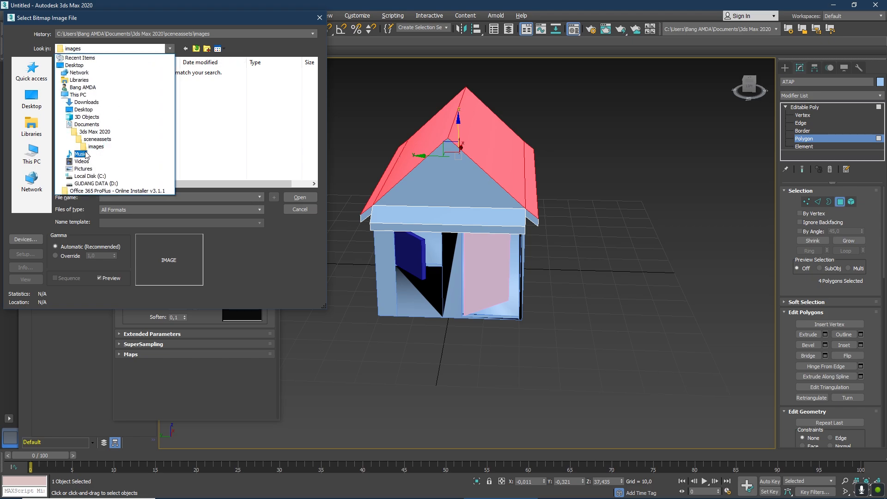
pyautogui.click(92, 184)
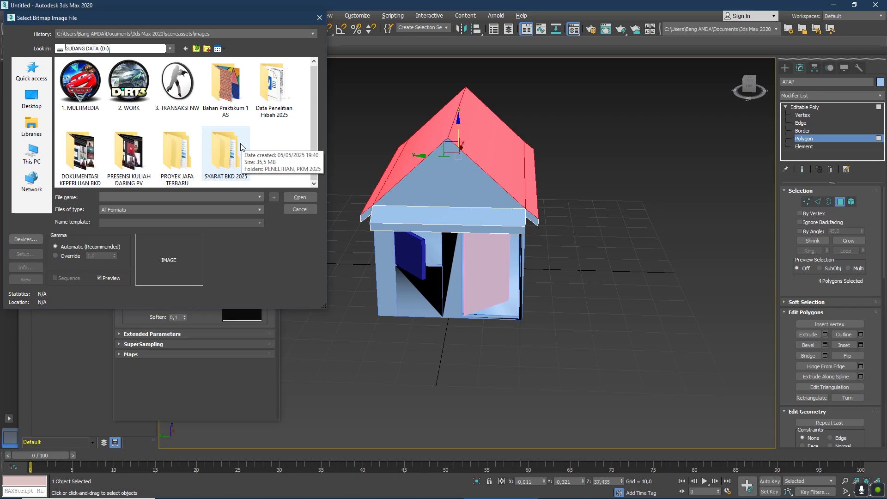
pyautogui.doubleClick(231, 93)
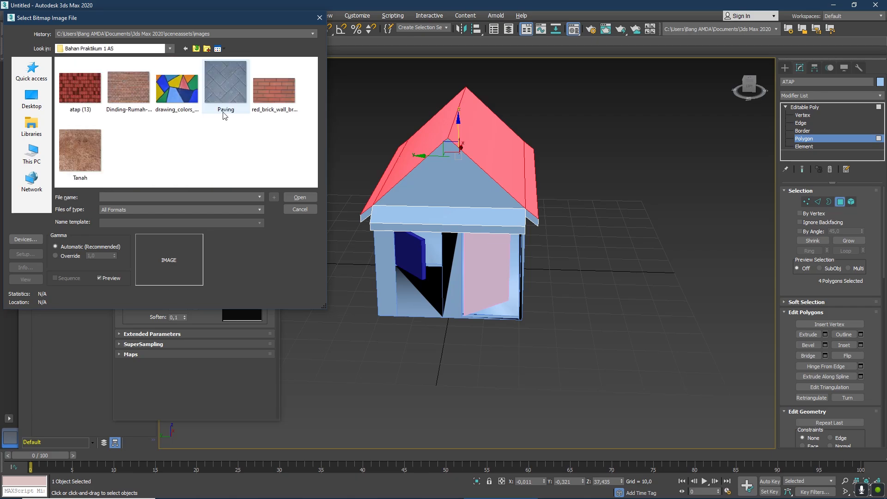
pyautogui.click(101, 110)
pyautogui.click(298, 196)
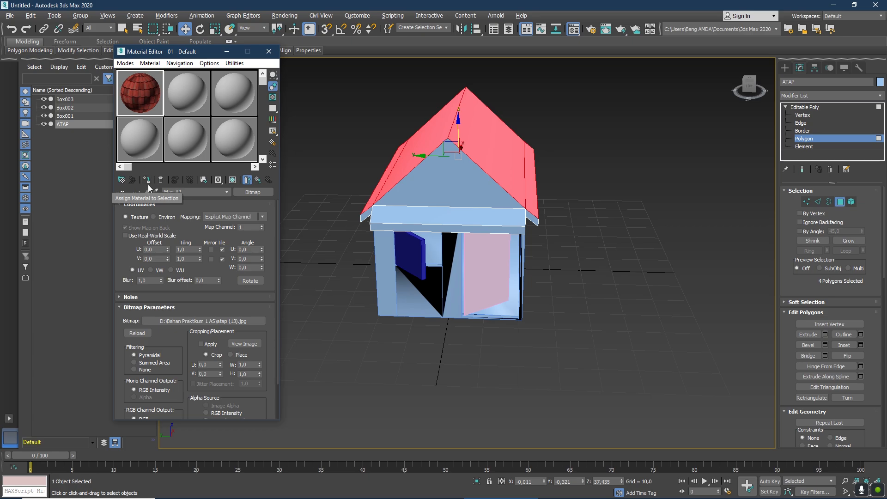
# Assign the roof tile material to the selected ATAP polygons, show its map in the viewport, and deselect the polygons.
pyautogui.click(147, 181)
pyautogui.click(231, 183)
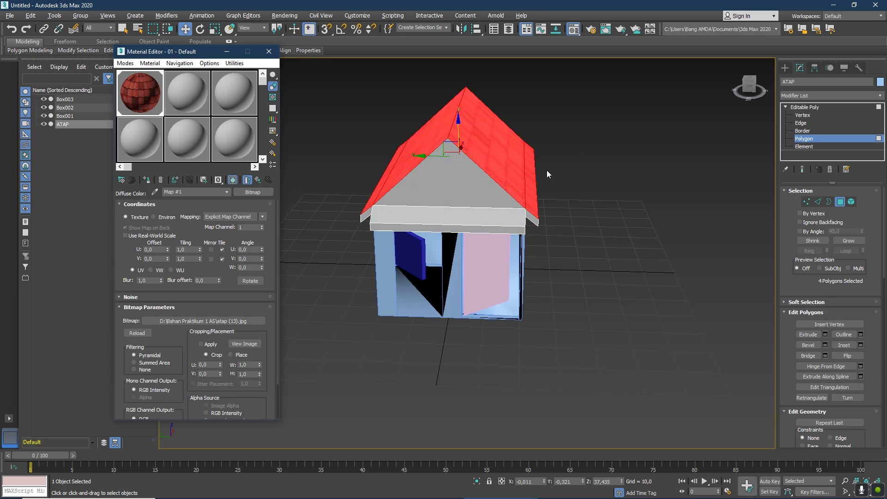
pyautogui.click(580, 133)
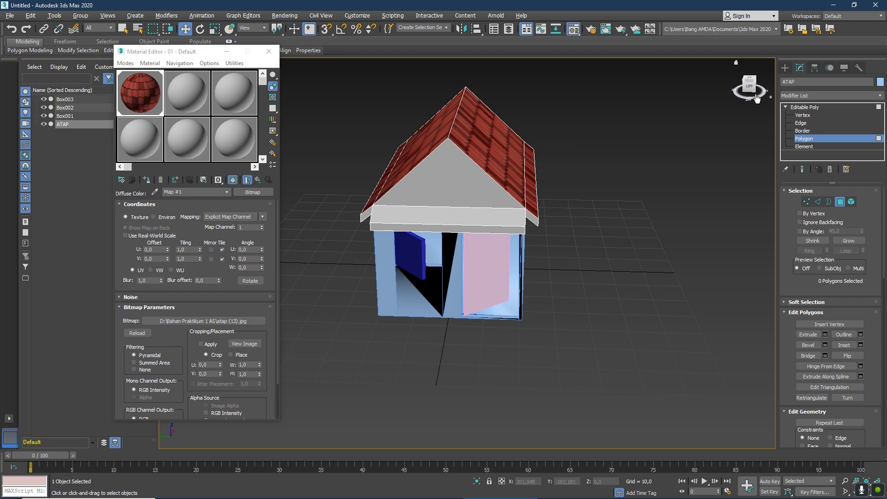
# Set the roof bitmap's tiling to U 1,2 and V 1,8, and close the Material Editor.
pyautogui.moveTo(749, 91)
pyautogui.mouseDown()
pyautogui.moveTo(708, 98)
pyautogui.moveTo(734, 98)
pyautogui.mouseUp()
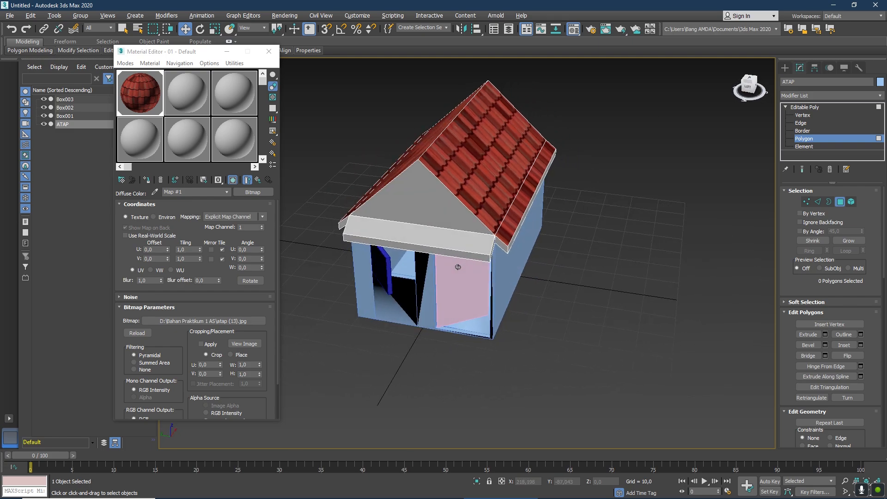
pyautogui.click(200, 248)
pyautogui.click(200, 248)
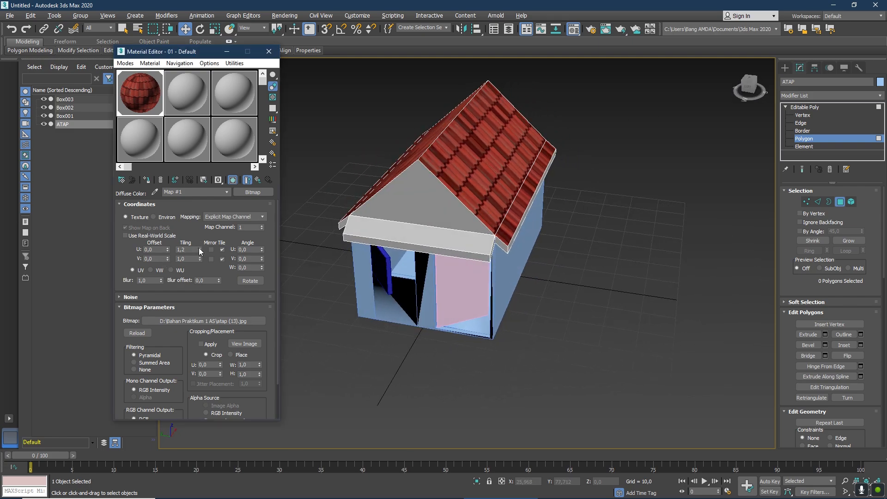
pyautogui.click(199, 258)
pyautogui.click(199, 258)
pyautogui.click(199, 259)
pyautogui.click(198, 258)
pyautogui.click(199, 259)
pyautogui.click(199, 258)
pyautogui.click(199, 258)
pyautogui.click(199, 258)
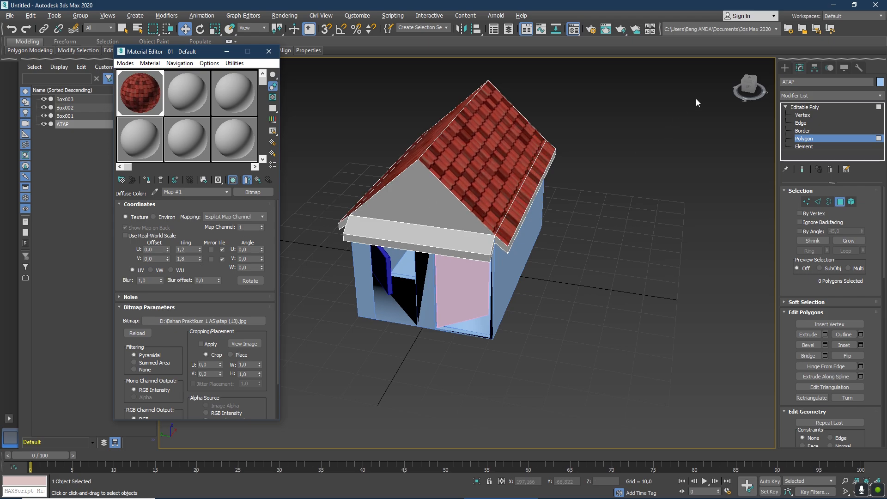
pyautogui.moveTo(746, 90)
pyautogui.mouseDown()
pyautogui.moveTo(785, 81)
pyautogui.moveTo(740, 88)
pyautogui.moveTo(758, 87)
pyautogui.mouseUp()
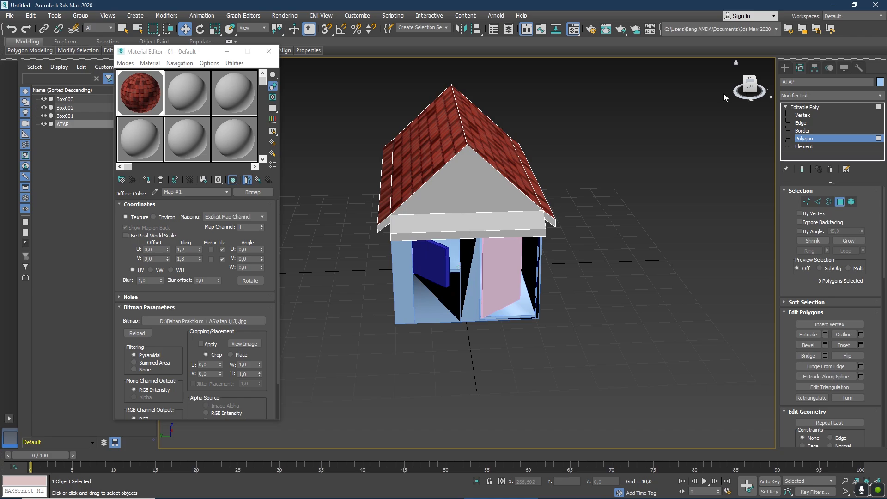
pyautogui.click(269, 51)
# Create a thin ground box around and beneath the house, about 249 long, 258 wide and 0,37 high.
pyautogui.scroll(-5, 558, 195)
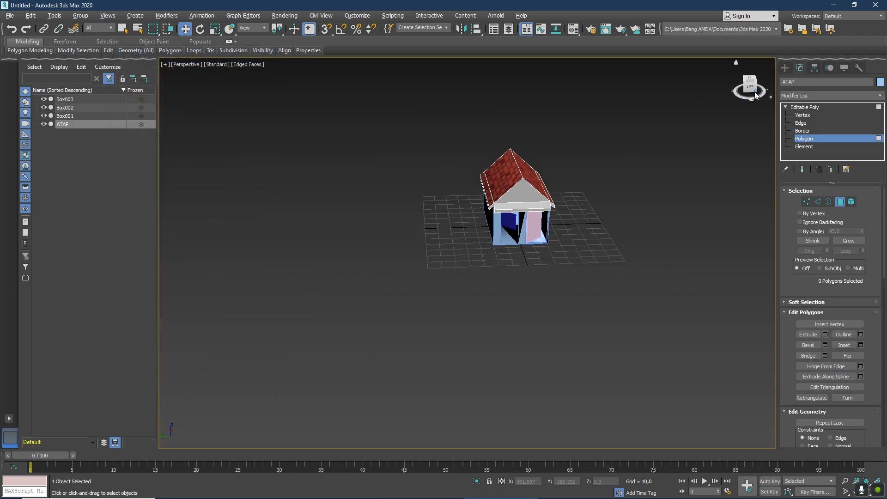
pyautogui.moveTo(755, 95); pyautogui.dragTo(751, 94)
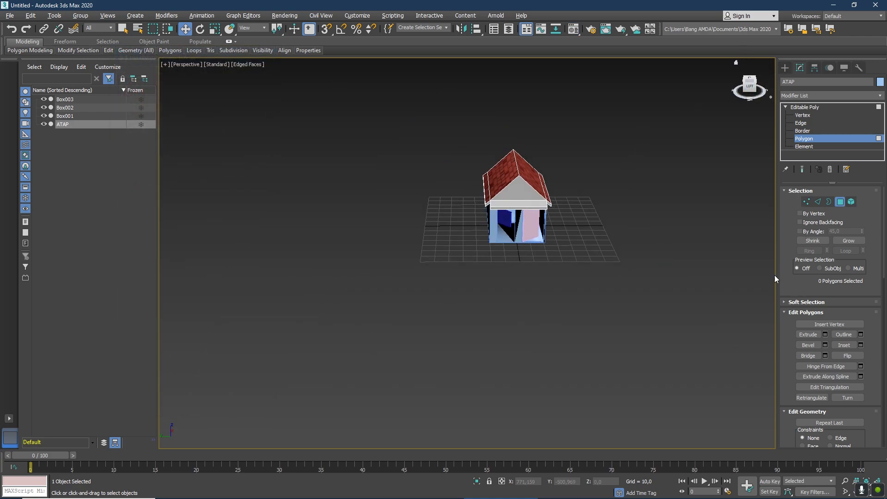
pyautogui.click(785, 67)
pyautogui.click(811, 123)
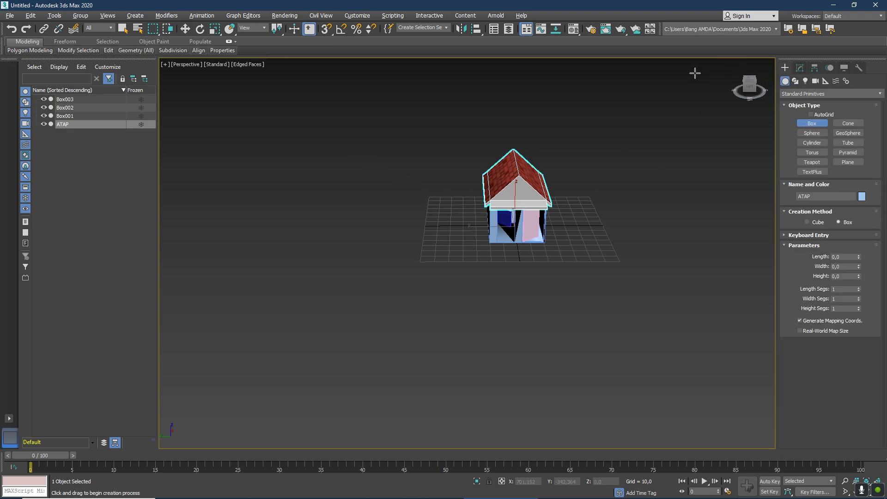
pyautogui.scroll(-4, 603, 188)
pyautogui.scroll(4, 597, 198)
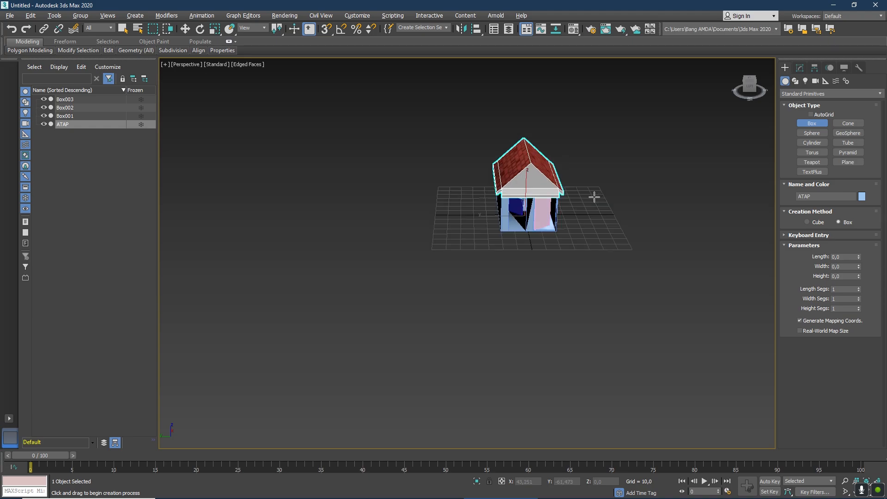
pyautogui.moveTo(750, 86); pyautogui.dragTo(732, 90)
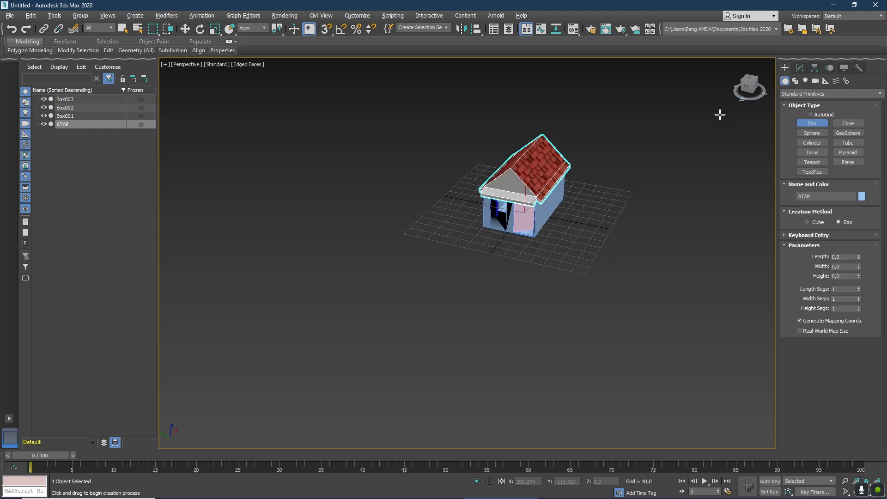
pyautogui.scroll(6, 568, 164)
pyautogui.scroll(-3, 568, 165)
pyautogui.moveTo(748, 88); pyautogui.dragTo(742, 90)
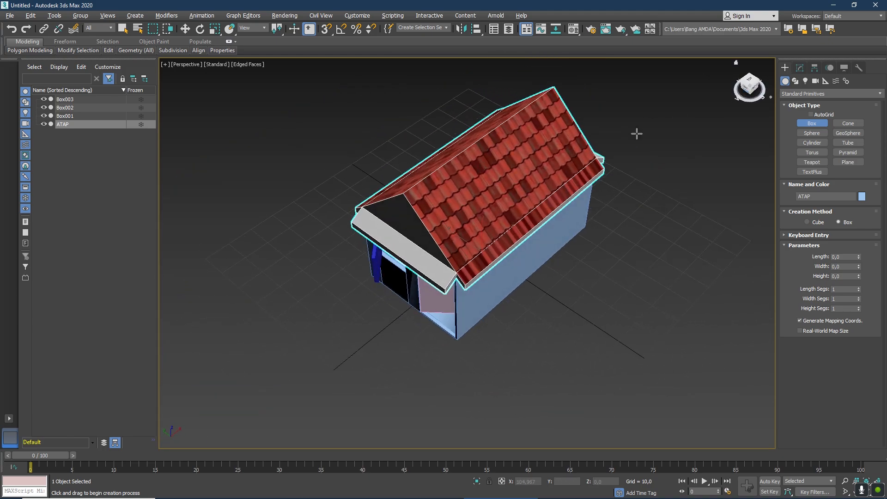
pyautogui.scroll(-5, 586, 166)
pyautogui.scroll(2, 579, 151)
pyautogui.moveTo(310, 198); pyautogui.dragTo(752, 181)
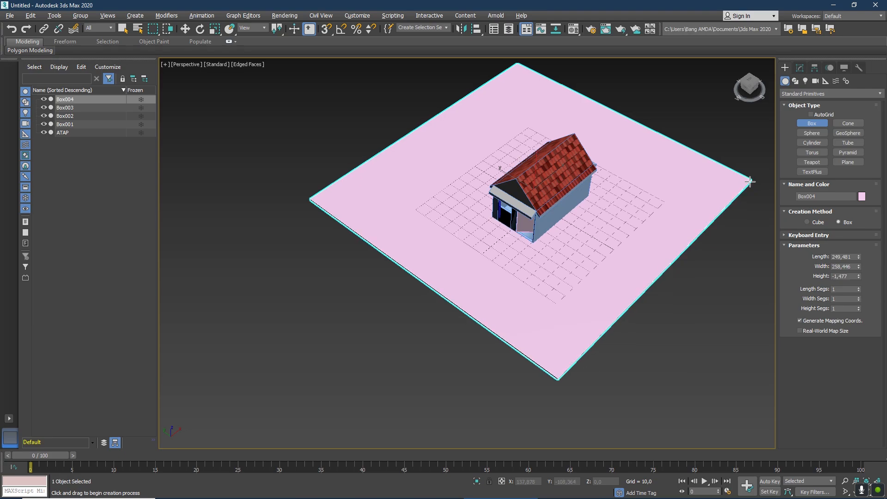
pyautogui.click(750, 179)
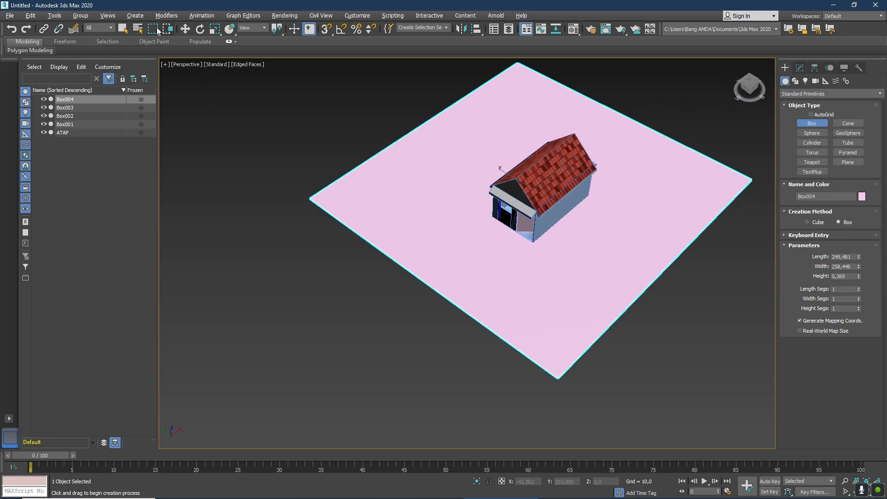
# Move the ground box horizontally under the house to about X -10,12 and Y 2,38.
pyautogui.click(185, 28)
pyautogui.moveTo(507, 165); pyautogui.dragTo(514, 188)
pyautogui.hotkey('ctrl', 'z')
pyautogui.scroll(-2, 619, 185)
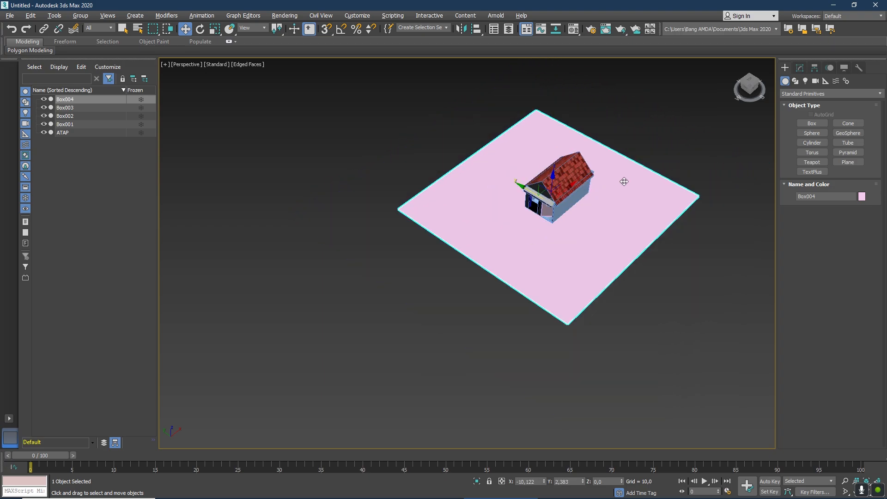
pyautogui.scroll(2, 624, 168)
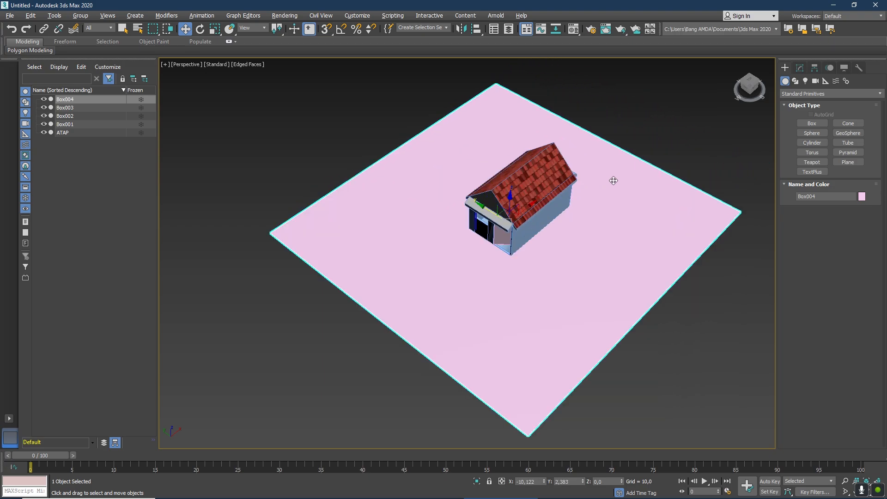
# Scale the ground box up uniformly to about 157 percent.
pyautogui.click(214, 29)
pyautogui.moveTo(506, 228); pyautogui.dragTo(514, 199)
pyautogui.scroll(-4, 570, 226)
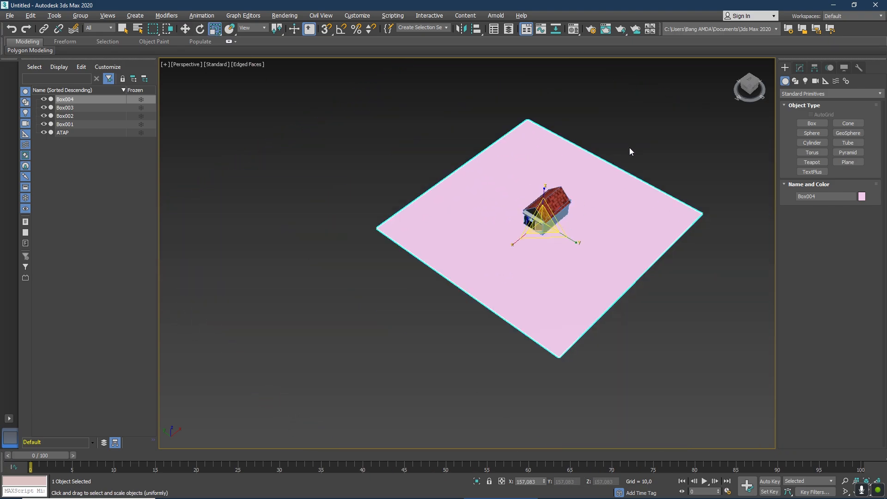
pyautogui.scroll(2, 562, 250)
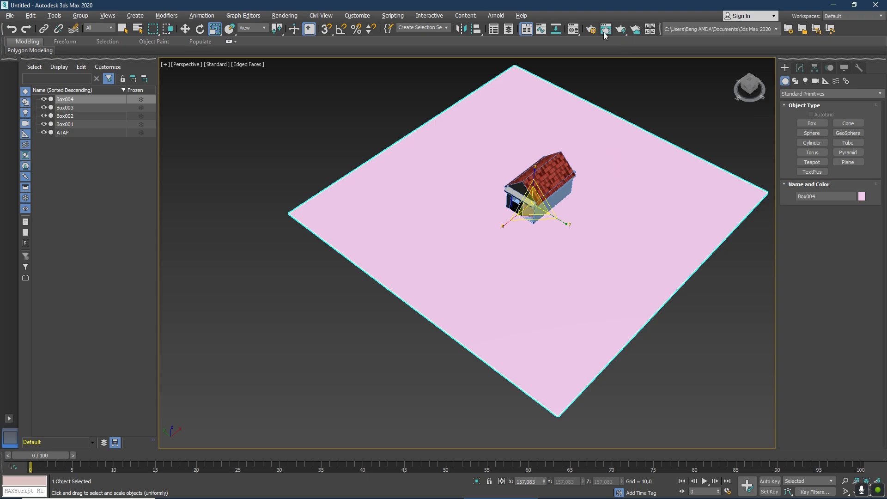
# Load the Tanah image as the diffuse bitmap of the second material.
pyautogui.click(574, 29)
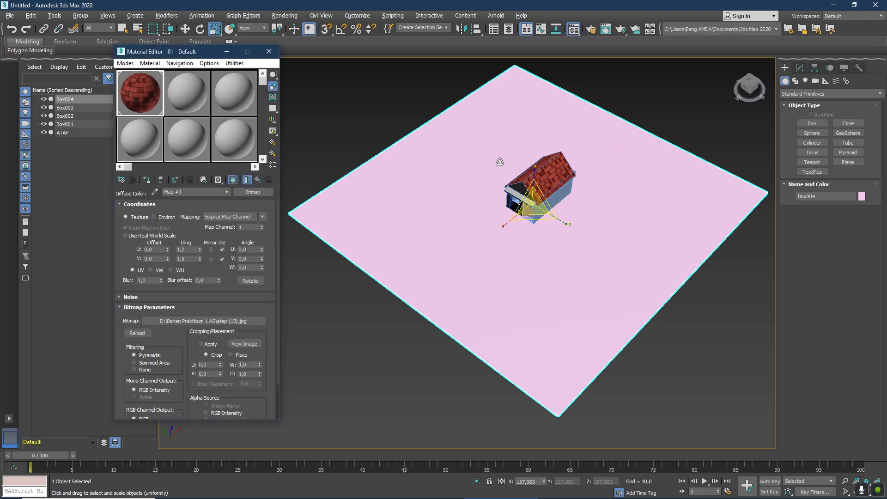
pyautogui.click(184, 96)
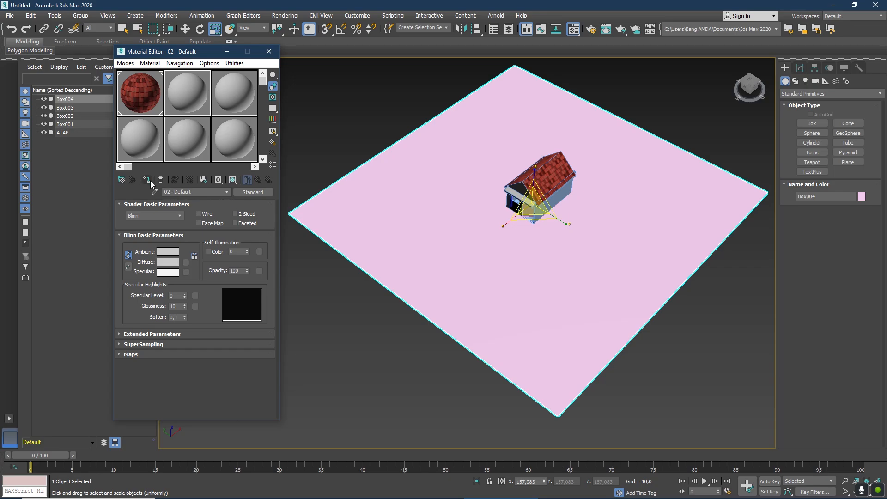
pyautogui.click(186, 262)
pyautogui.doubleClick(375, 158)
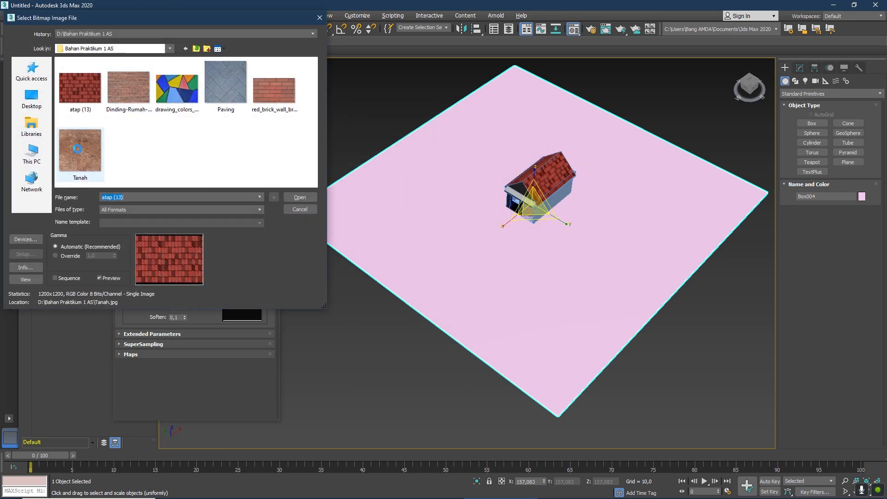
pyautogui.doubleClick(78, 148)
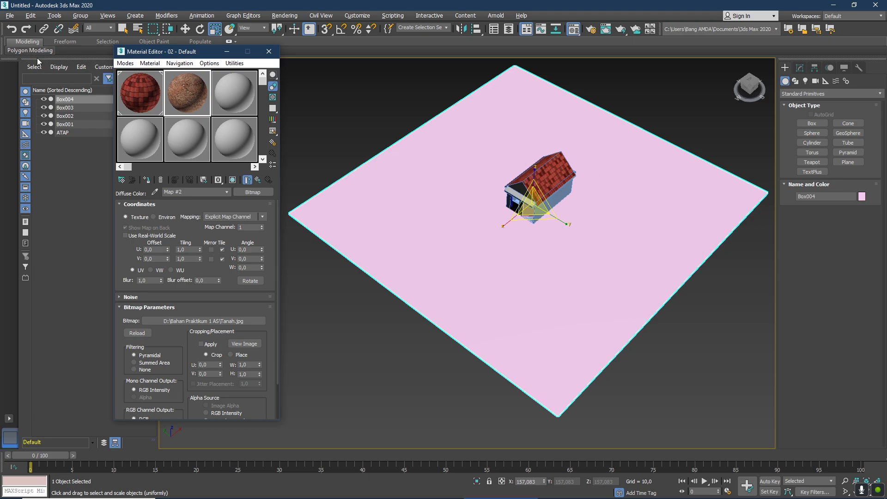
# Assign the Tanah material to the ground box and show its map in the viewport.
pyautogui.click(124, 29)
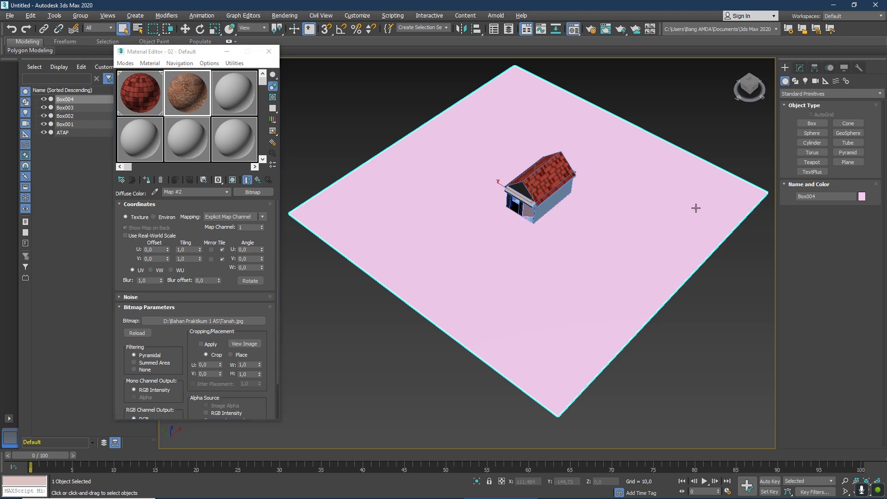
pyautogui.click(187, 87)
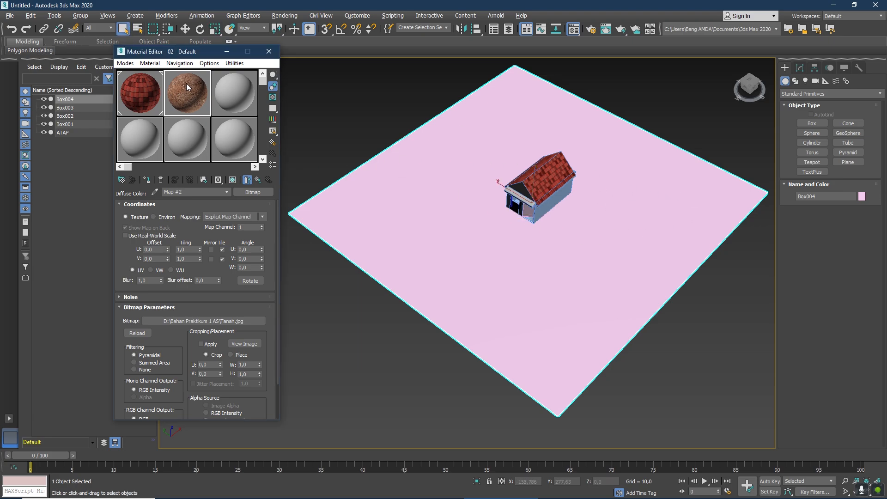
pyautogui.click(147, 180)
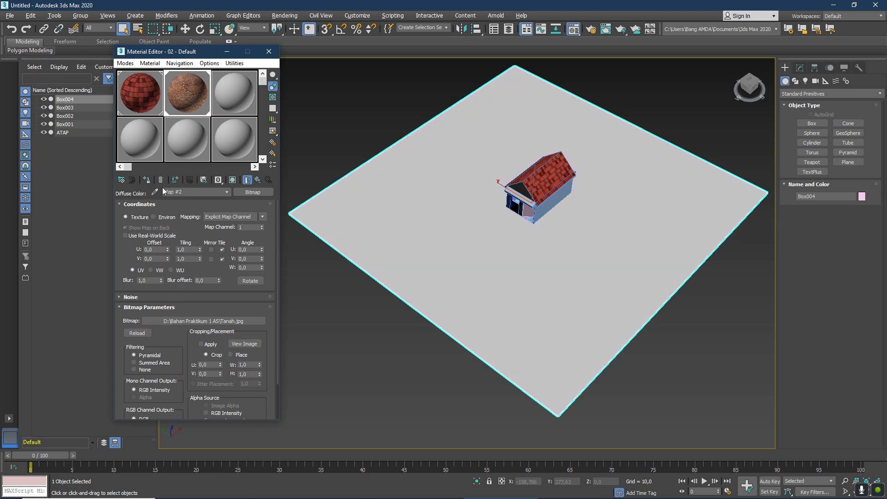
pyautogui.click(231, 181)
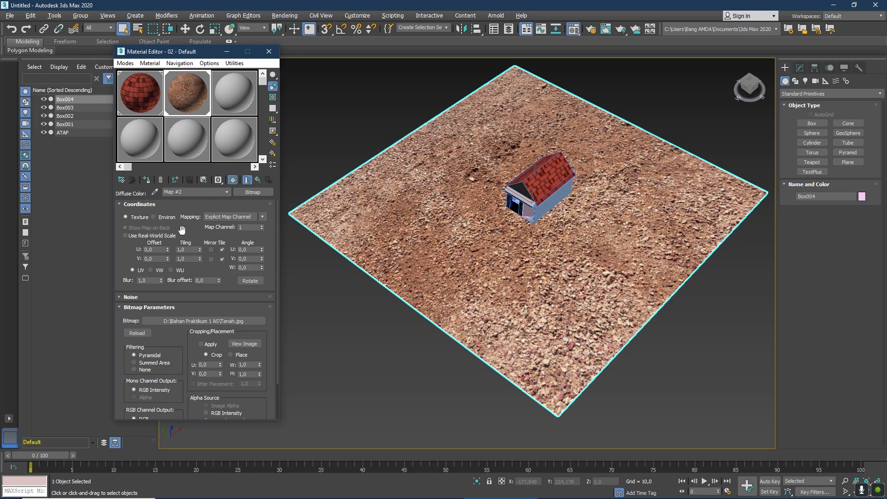
# Set the ground bitmap's tiling to U 2,3 and V 2,6, deselect the ground box, and close the Material Editor.
pyautogui.moveTo(201, 248); pyautogui.dragTo(201, 258)
pyautogui.click(200, 260)
pyautogui.click(201, 257)
pyautogui.scroll(5, 582, 200)
pyautogui.scroll(-5, 562, 216)
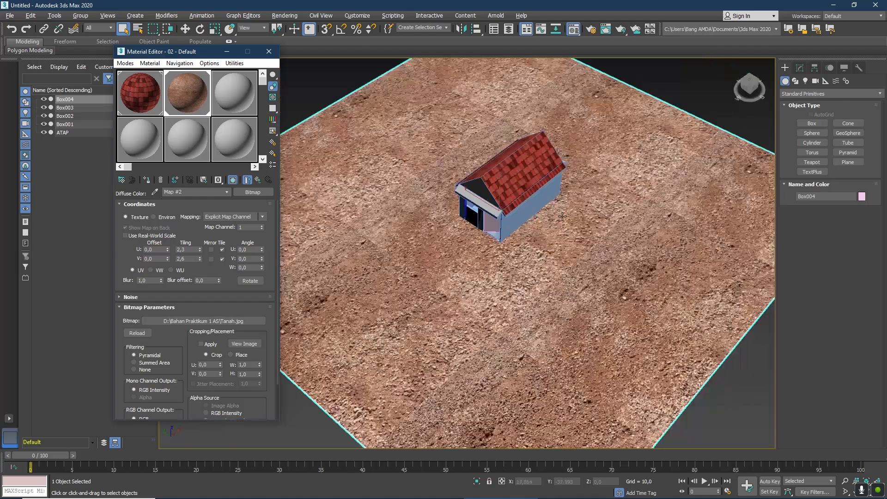
pyautogui.click(685, 89)
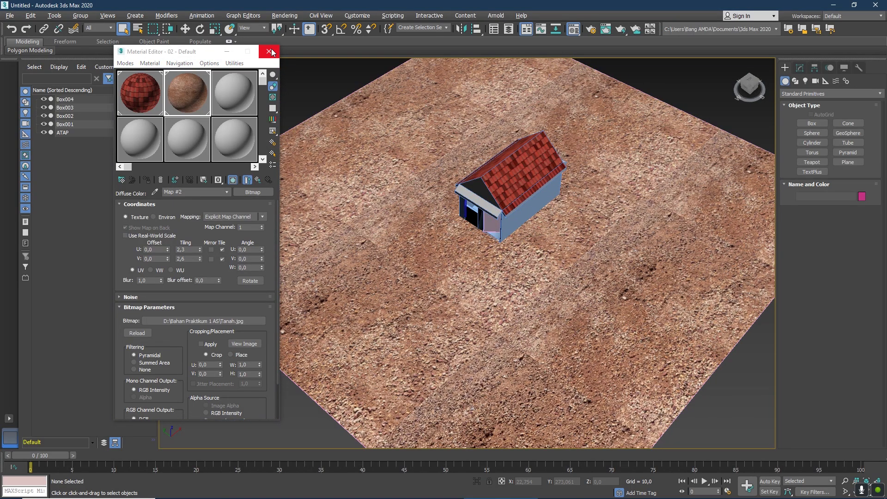
pyautogui.press('m')
pyautogui.scroll(-5, 555, 138)
pyautogui.scroll(6, 609, 137)
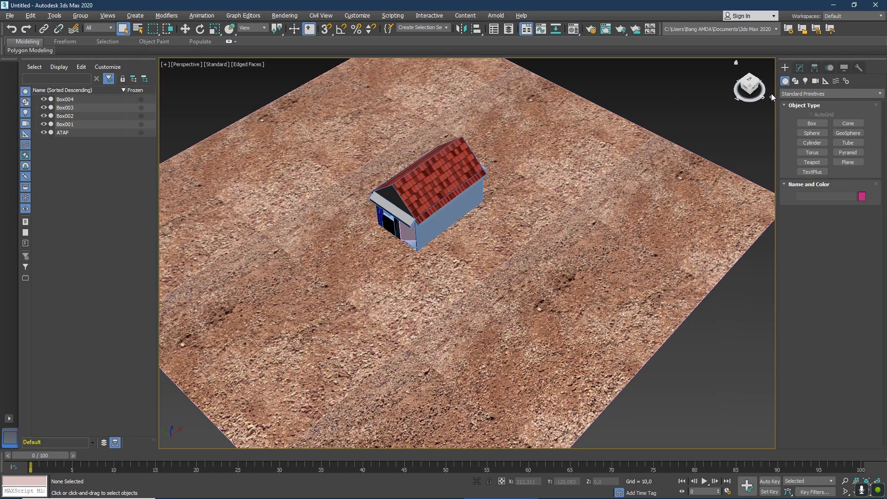
# Examine the textured house and the ground around it from several angles and distances.
pyautogui.moveTo(750, 82); pyautogui.dragTo(756, 75)
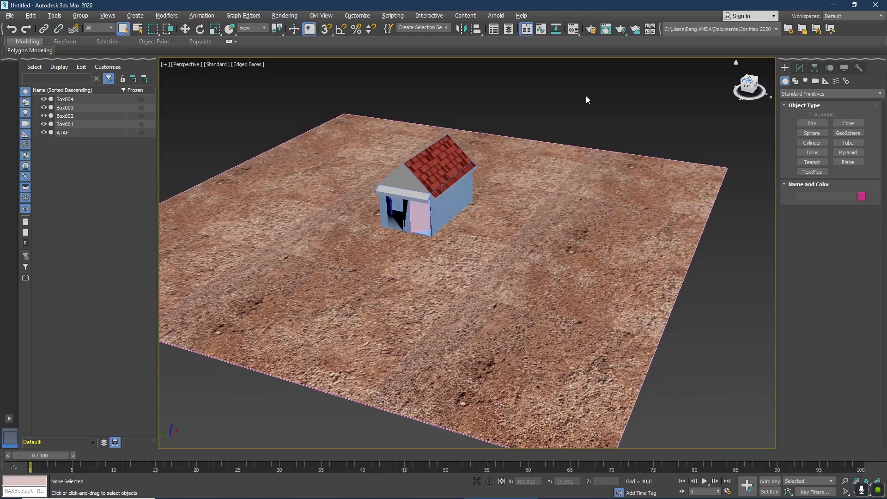
pyautogui.scroll(5, 447, 112)
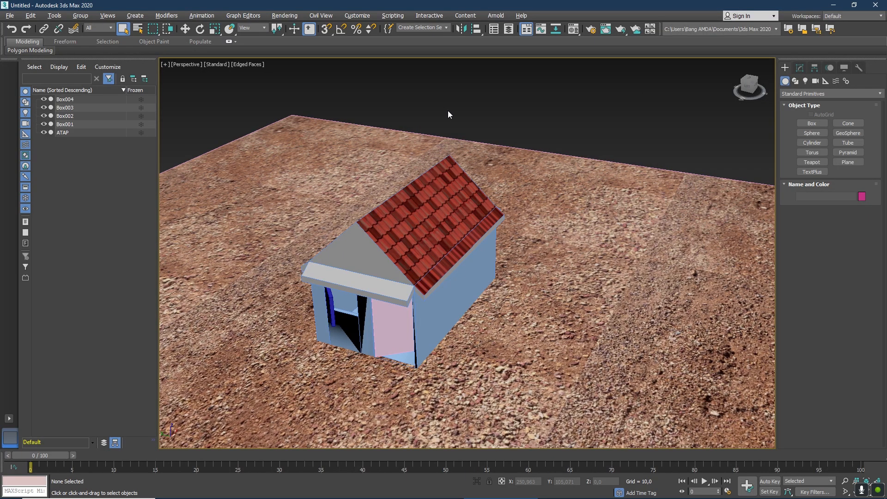
pyautogui.scroll(-6, 458, 115)
pyautogui.scroll(3, 465, 145)
pyautogui.moveTo(747, 84); pyautogui.dragTo(737, 83)
pyautogui.scroll(-4, 410, 127)
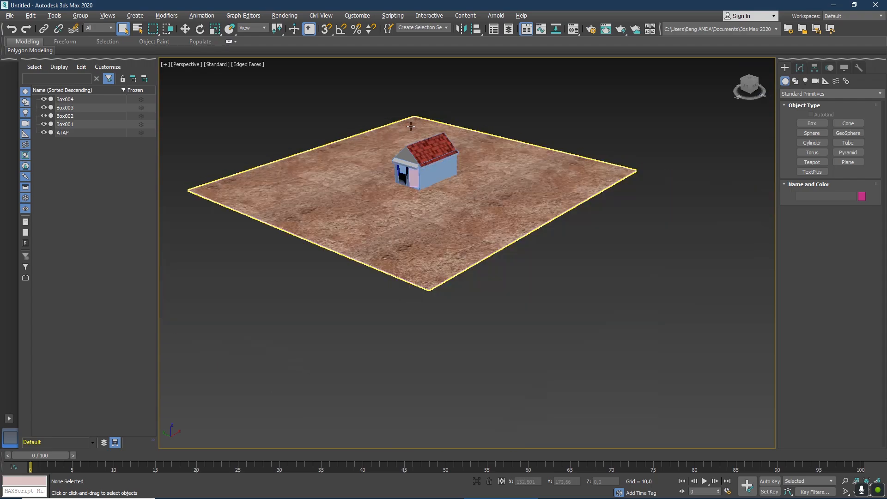
pyautogui.scroll(4, 410, 126)
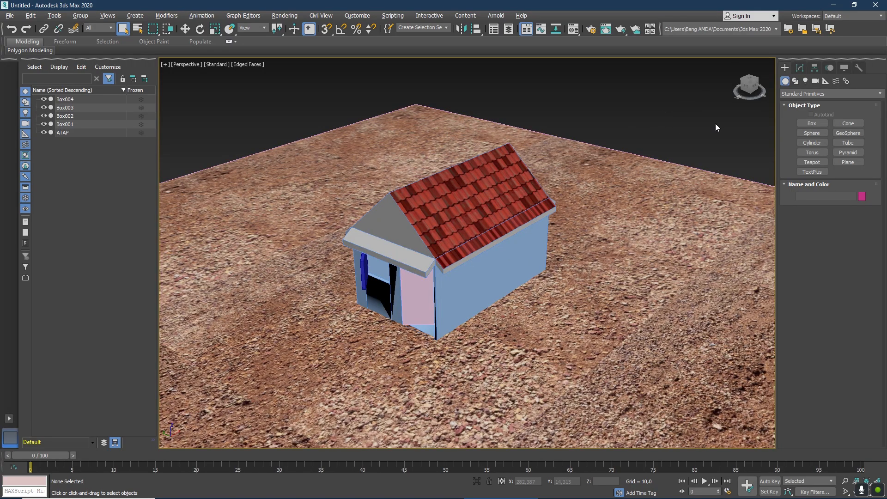
pyautogui.scroll(-2, 516, 177)
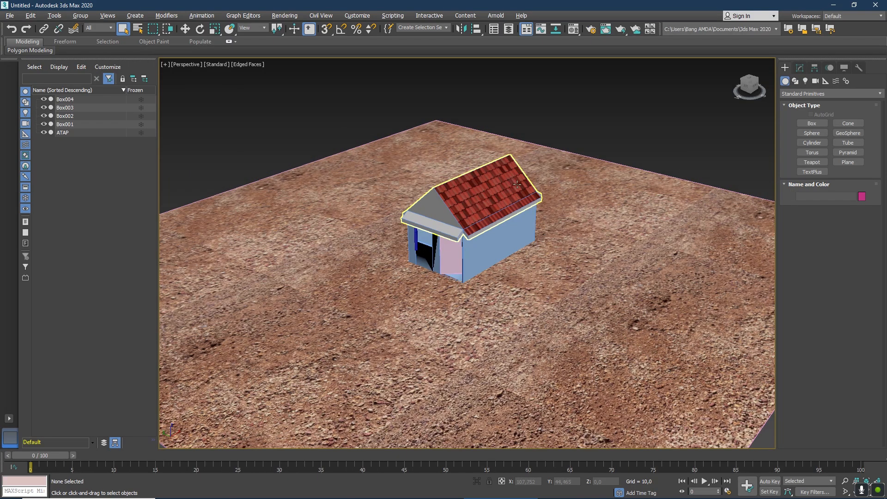
# Show the standard camera types available for creation.
pyautogui.click(815, 82)
pyautogui.scroll(-8, 620, 231)
pyautogui.scroll(5, 619, 233)
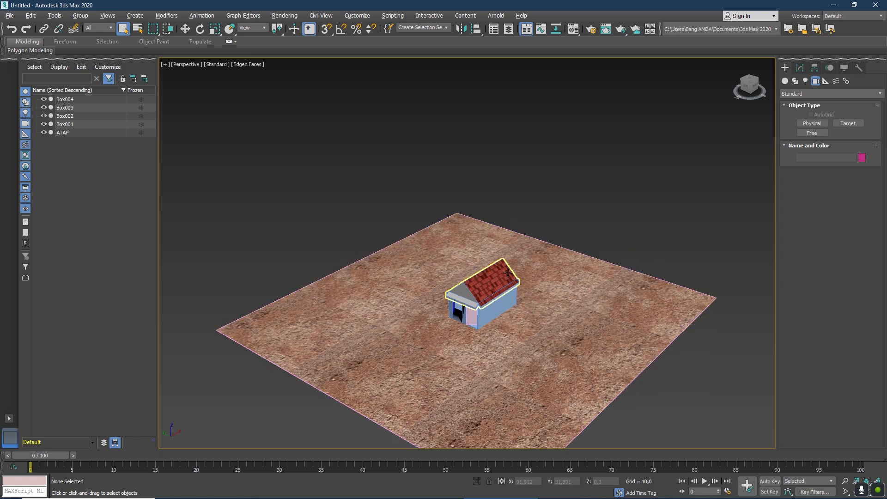
# Try lifting the ATAP roof off the house walls, undo the move, and deselect the roof.
pyautogui.click(500, 280)
pyautogui.click(185, 29)
pyautogui.moveTo(483, 284); pyautogui.dragTo(495, 219)
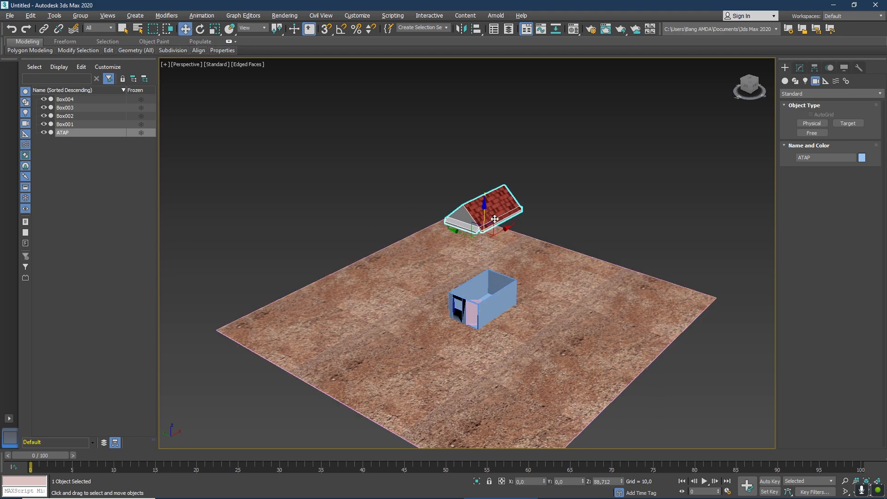
pyautogui.hotkey('ctrl', 'z')
pyautogui.click(90, 171)
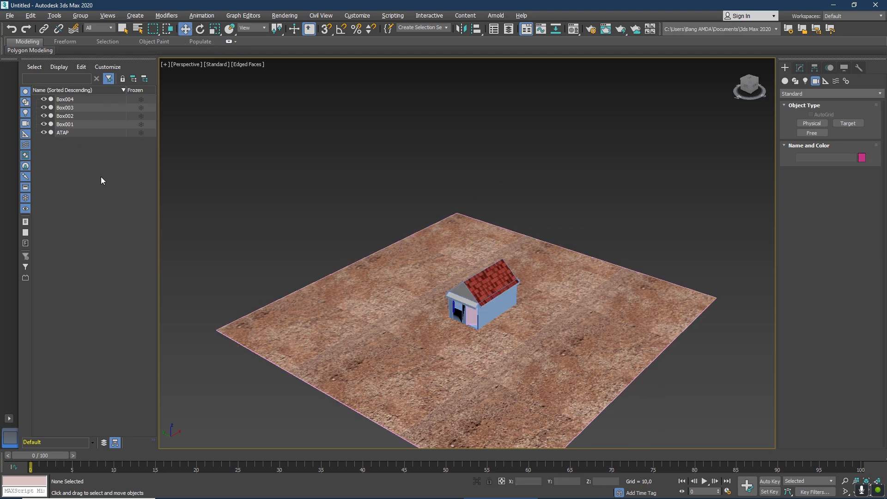
# Create a free camera above the house and raise it to about Z 193,3.
pyautogui.click(817, 133)
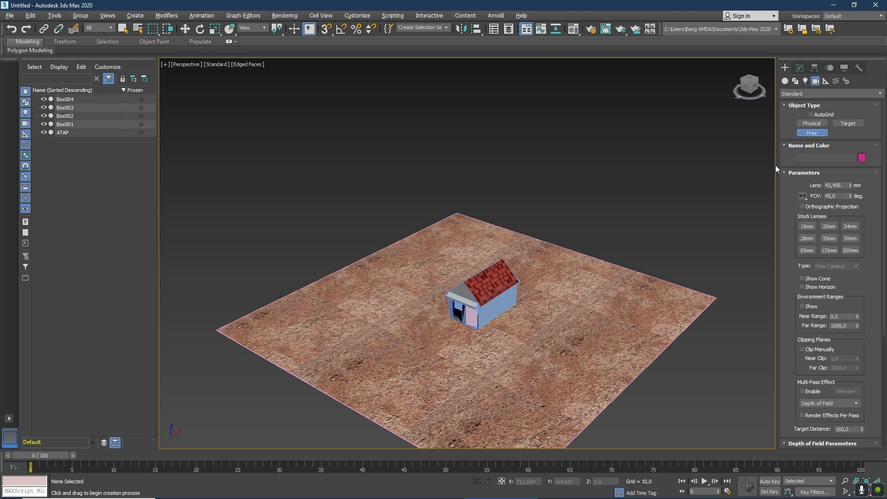
pyautogui.click(491, 286)
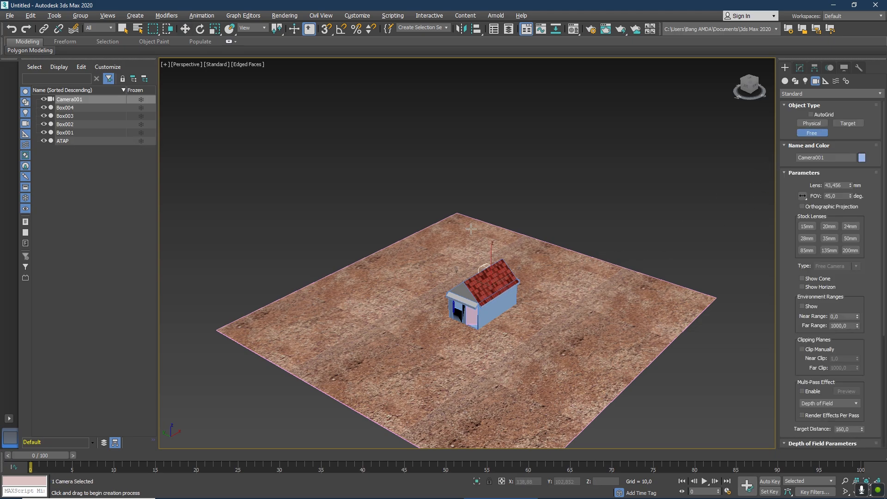
pyautogui.click(186, 28)
pyautogui.moveTo(492, 245); pyautogui.dragTo(486, 114)
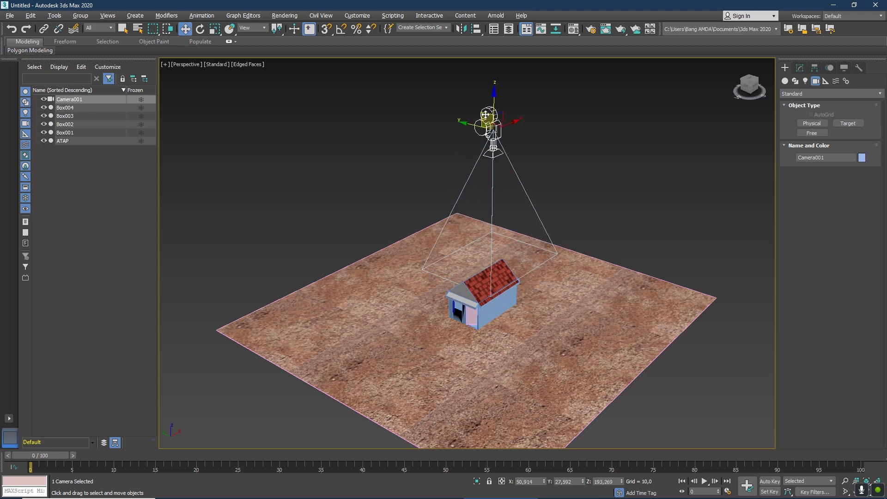
# Rotate the camera about -57 degrees around X and move it beside the house to about X 3,8 and Y 223,2.
pyautogui.click(200, 29)
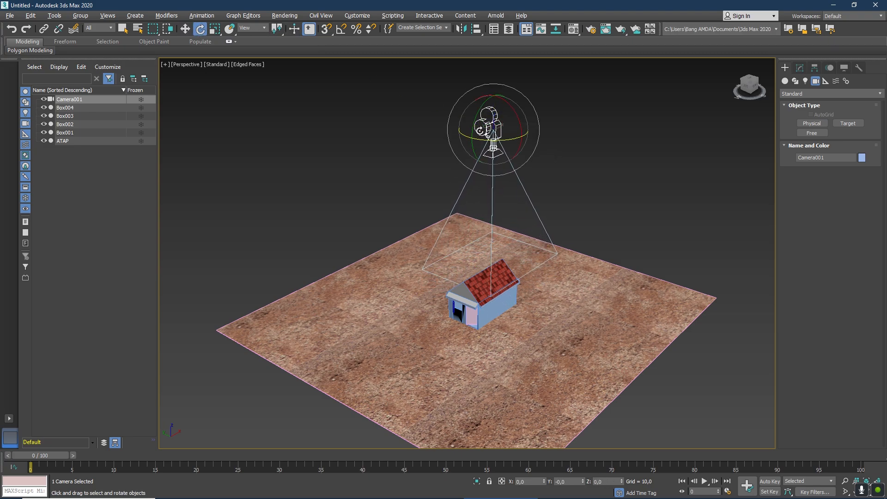
pyautogui.moveTo(498, 124); pyautogui.dragTo(436, 92)
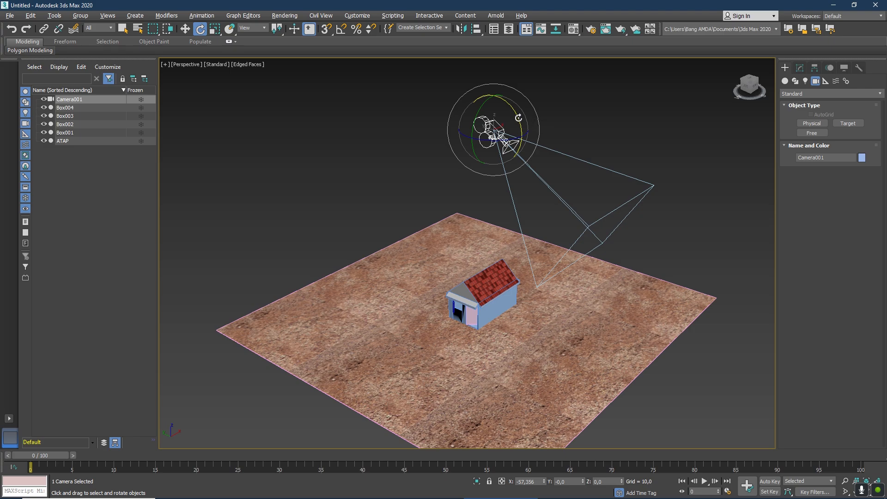
pyautogui.click(185, 29)
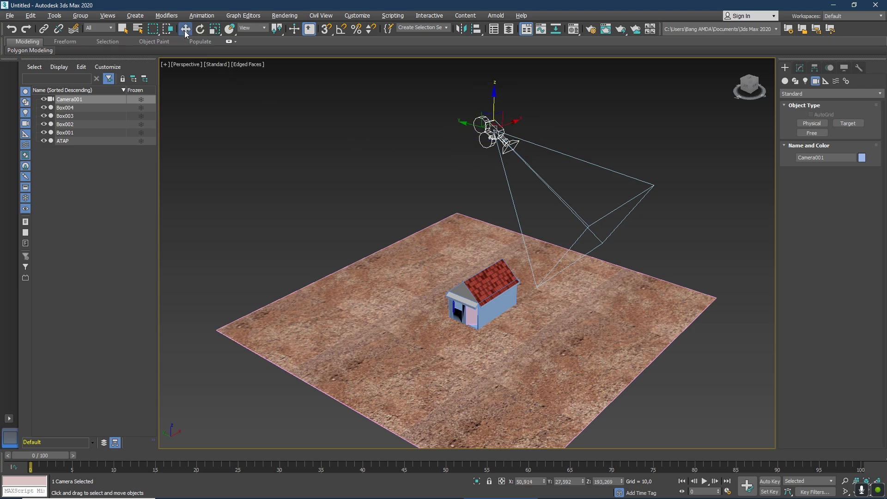
pyautogui.moveTo(476, 125); pyautogui.dragTo(368, 99)
pyautogui.moveTo(751, 79); pyautogui.dragTo(774, 85)
pyautogui.moveTo(438, 215); pyautogui.dragTo(487, 221)
pyautogui.moveTo(752, 92); pyautogui.dragTo(765, 94)
pyautogui.moveTo(304, 194); pyautogui.dragTo(282, 197)
pyautogui.moveTo(749, 87); pyautogui.dragTo(767, 90)
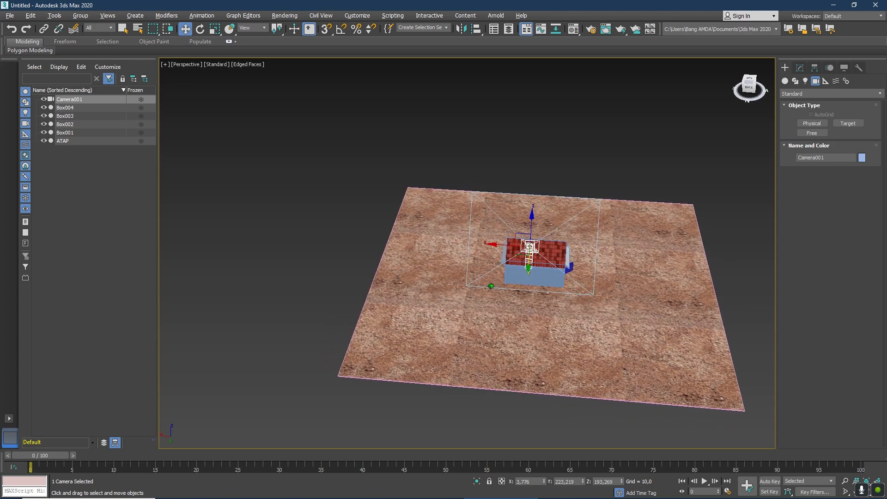
# Preview the house through Camera001 and return to the home perspective view.
pyautogui.click(190, 65)
pyautogui.moveTo(224, 76)
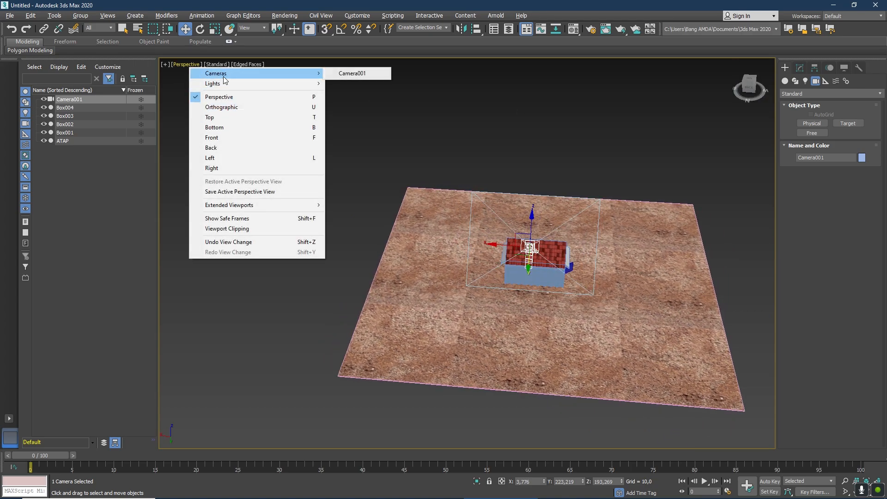
pyautogui.click(353, 73)
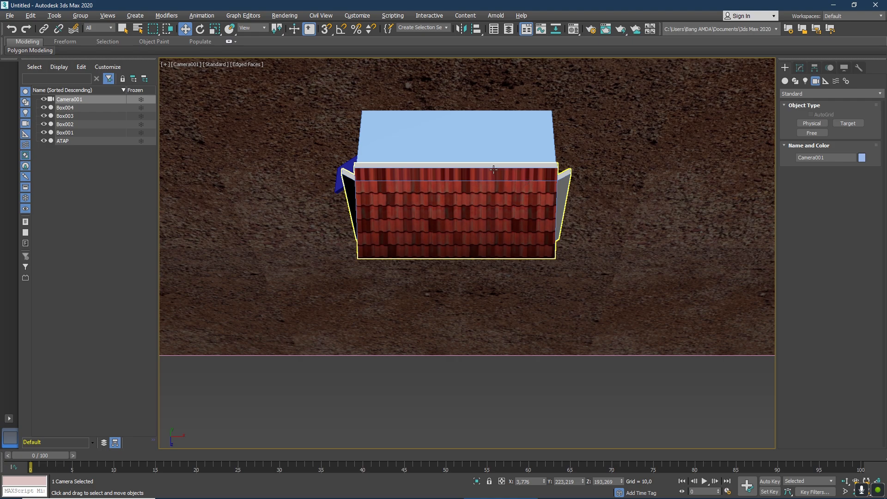
pyautogui.click(186, 64)
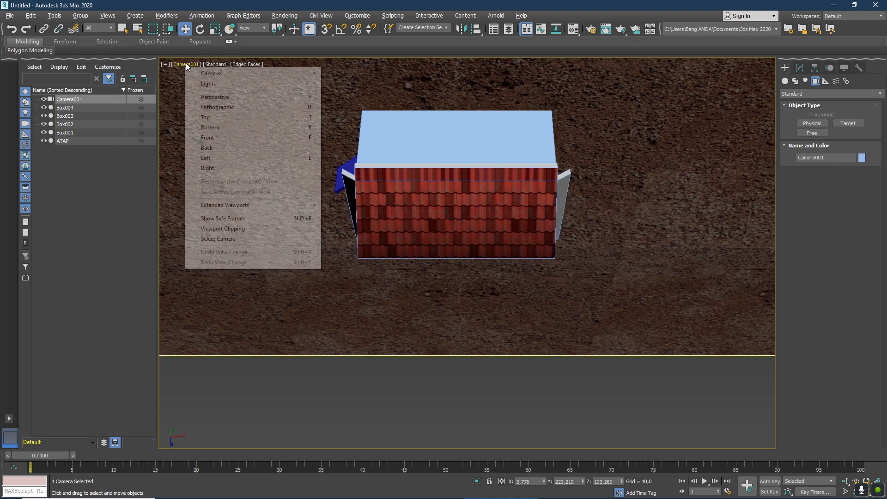
pyautogui.click(223, 98)
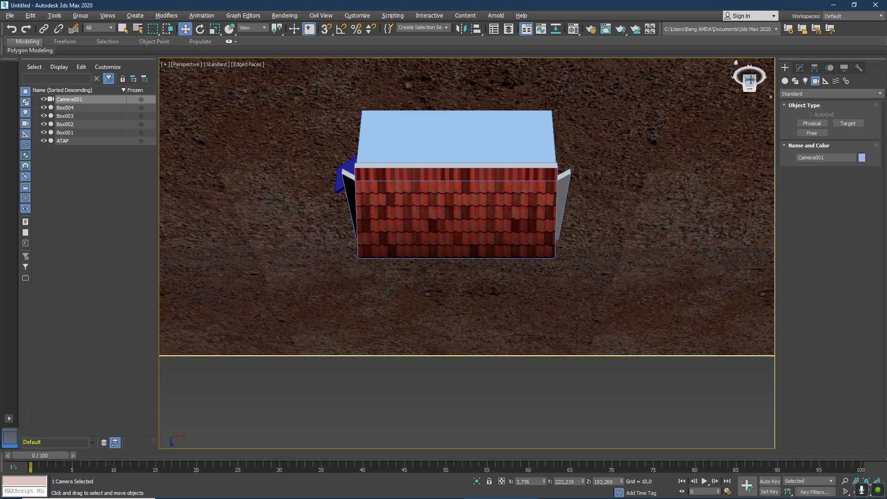
pyautogui.moveTo(750, 80); pyautogui.dragTo(747, 75)
pyautogui.click(740, 62)
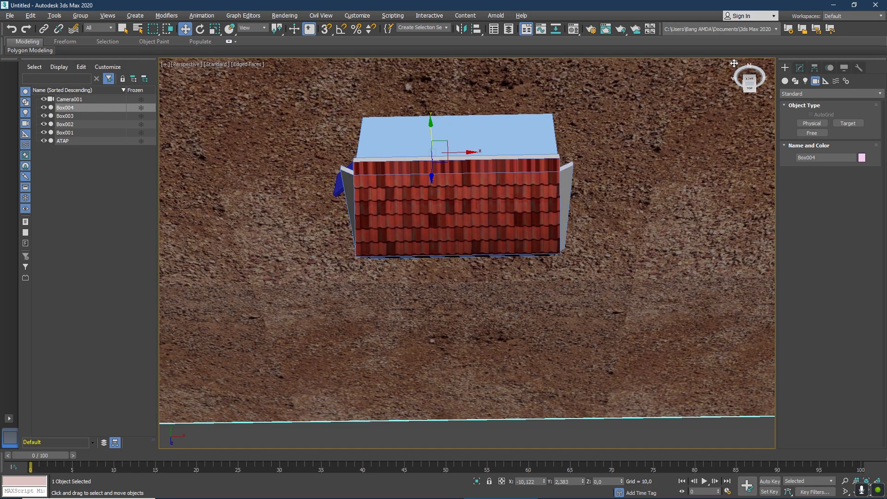
pyautogui.click(734, 63)
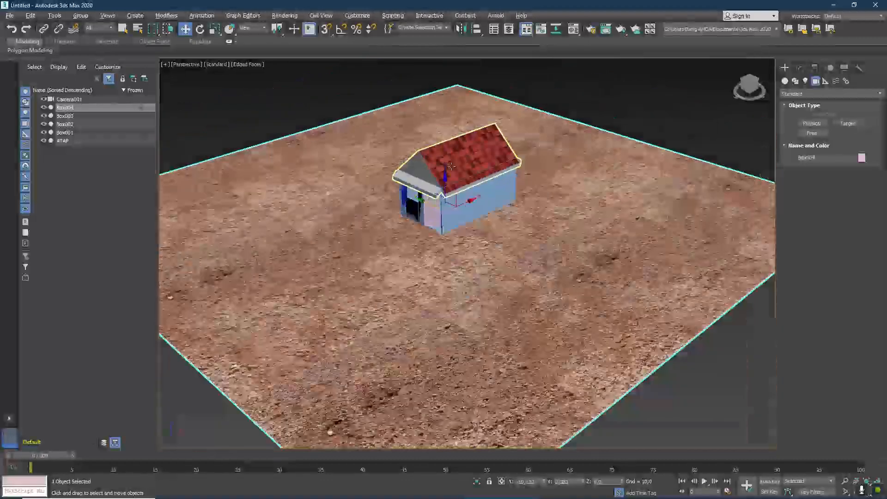
# Turn the camera around to face the house's opposite long side and move it to about X -0,1, Y -245,9, Z 173,5.
pyautogui.scroll(-10, 434, 165)
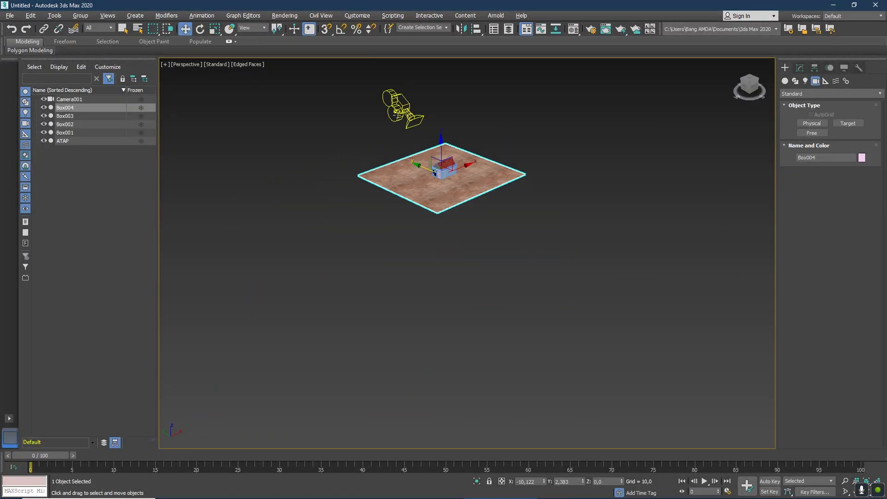
pyautogui.click(396, 104)
pyautogui.click(742, 88)
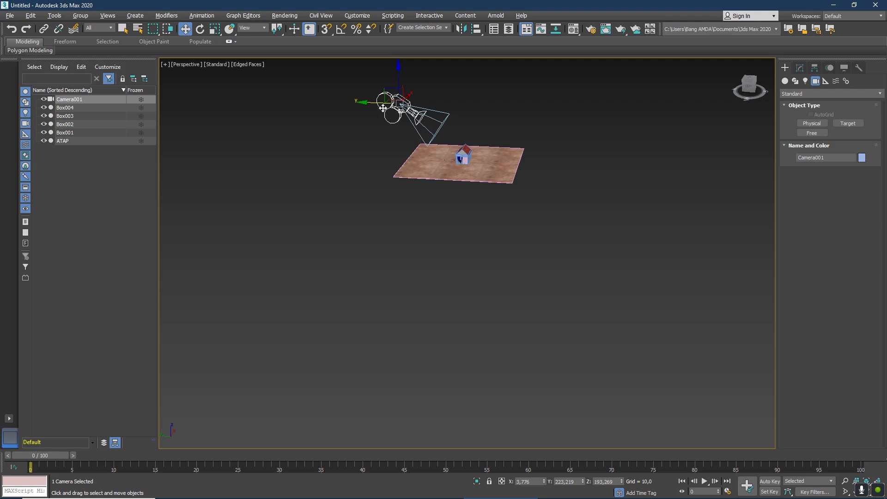
pyautogui.click(200, 29)
pyautogui.moveTo(418, 76); pyautogui.dragTo(502, 90)
pyautogui.click(185, 29)
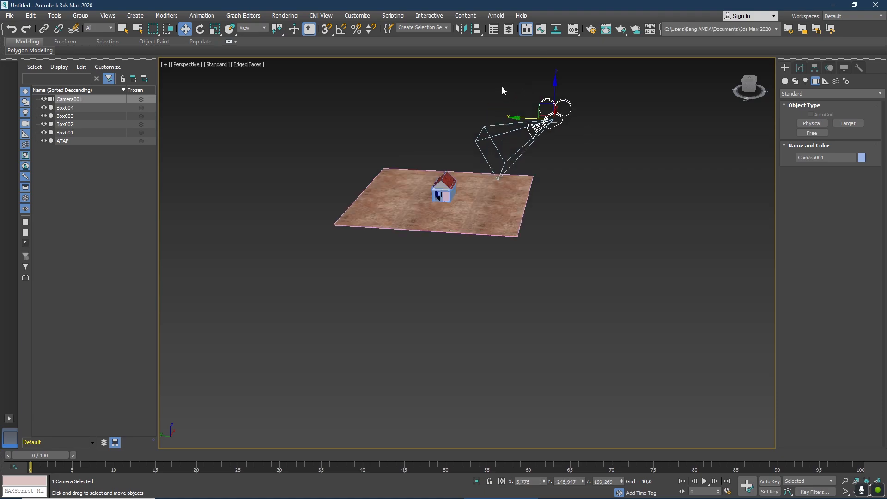
pyautogui.scroll(5, 503, 91)
pyautogui.moveTo(748, 88); pyautogui.dragTo(733, 88)
pyautogui.moveTo(458, 287); pyautogui.dragTo(421, 292)
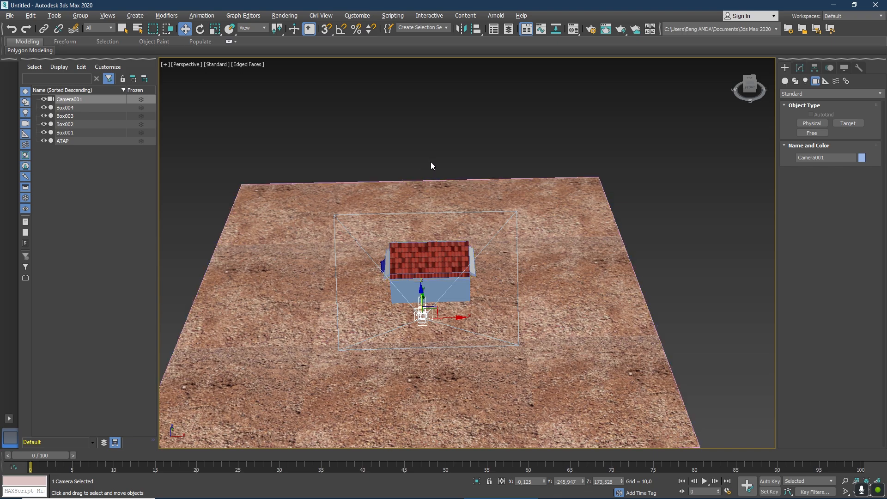
# Check the camera's new framing of the house and restore the home perspective view.
pyautogui.click(185, 64)
pyautogui.moveTo(214, 75)
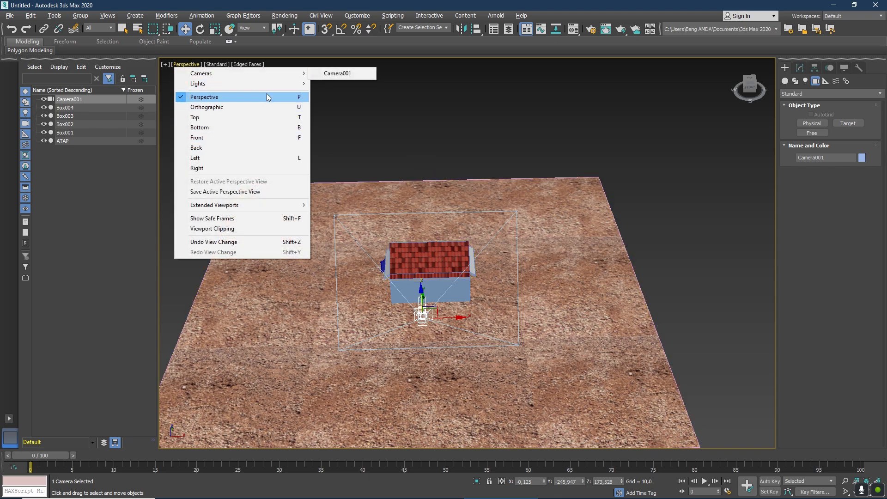
pyautogui.click(331, 74)
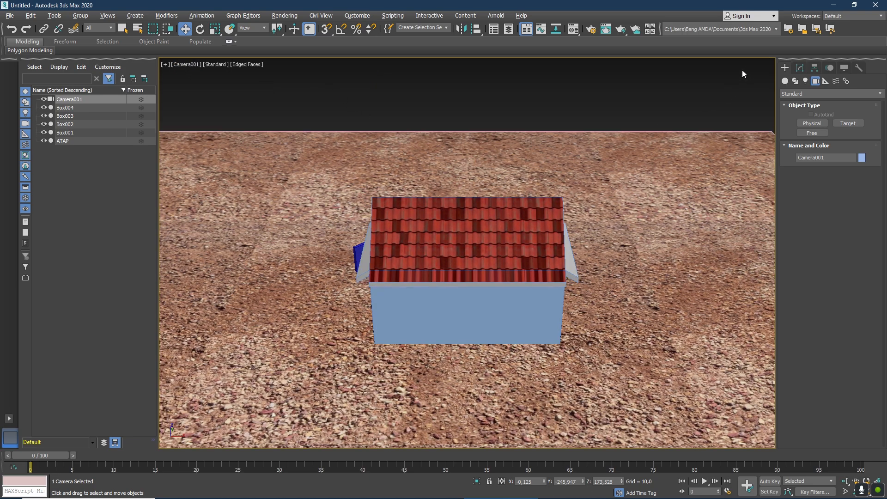
pyautogui.click(181, 65)
pyautogui.click(205, 97)
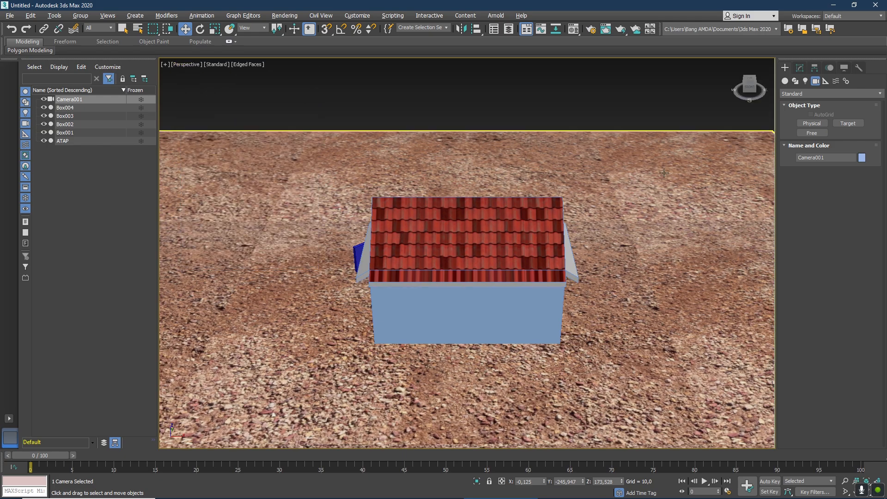
pyautogui.click(737, 63)
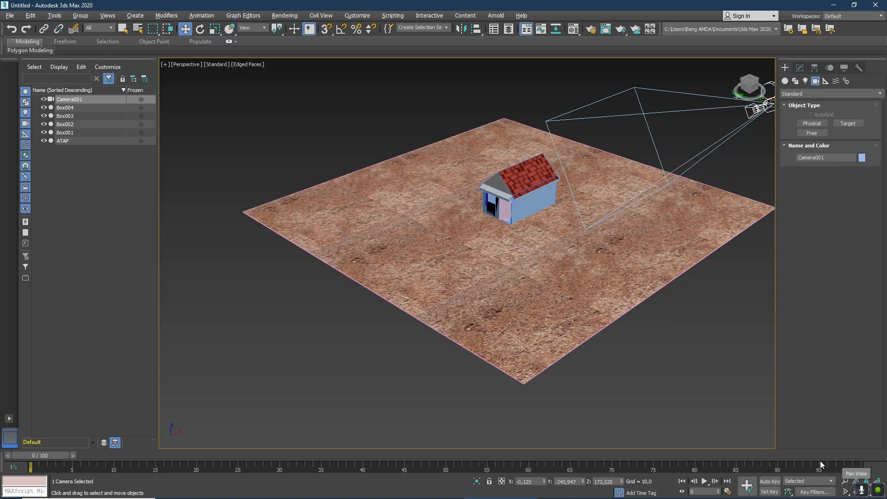
# Turn the camera toward the house's front corner and move it to about X -228,7 and Y -124,1.
pyautogui.click(123, 29)
pyautogui.scroll(-2, 612, 140)
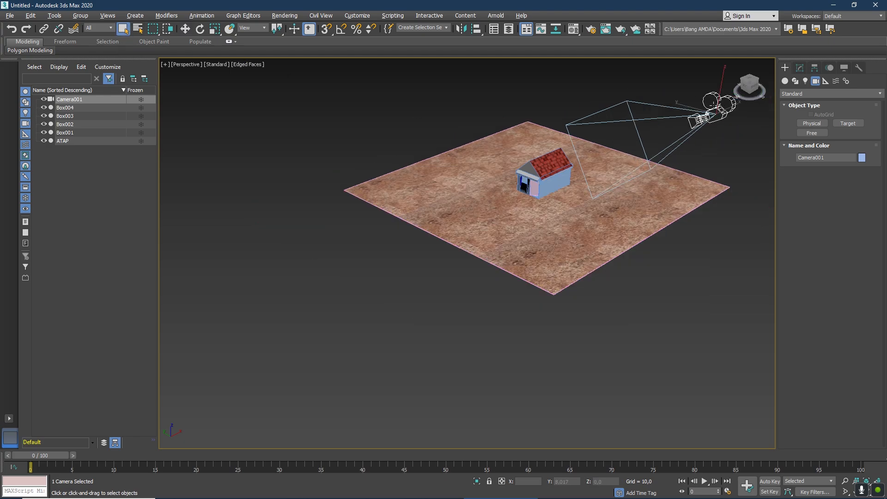
pyautogui.click(185, 29)
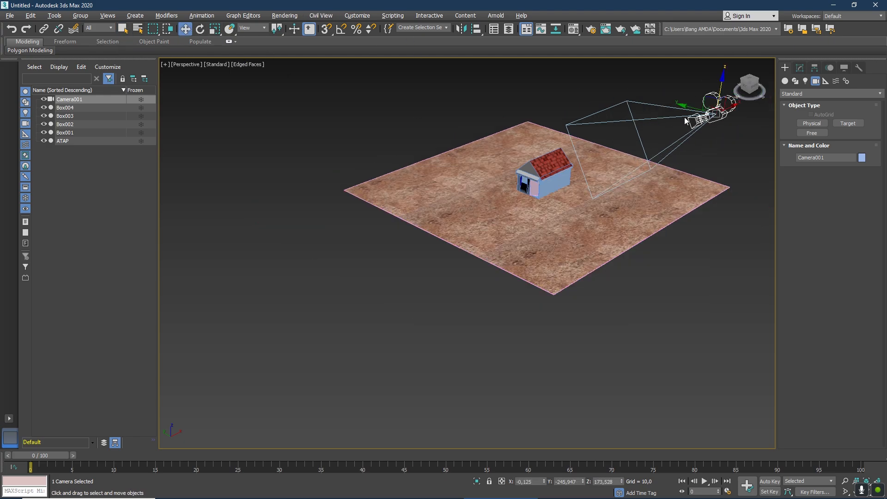
pyautogui.moveTo(724, 122); pyautogui.dragTo(594, 181)
pyautogui.click(200, 30)
pyautogui.click(185, 29)
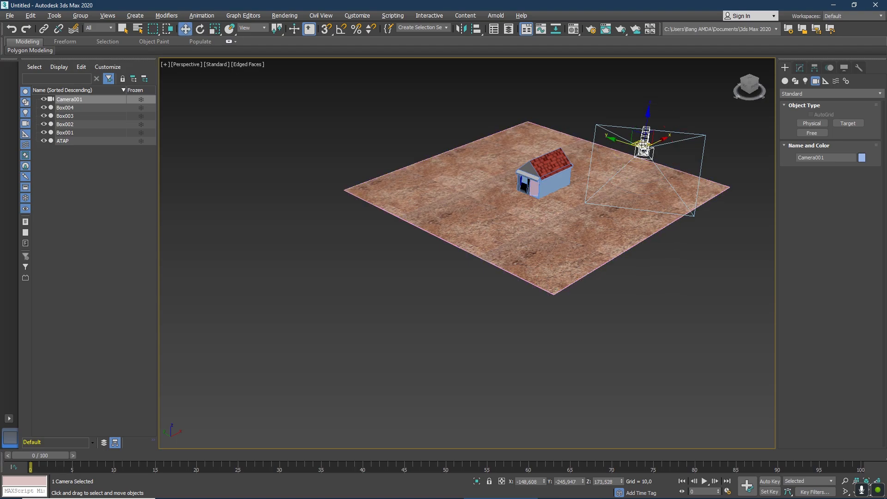
pyautogui.moveTo(631, 147); pyautogui.dragTo(540, 161)
pyautogui.scroll(3, 552, 127)
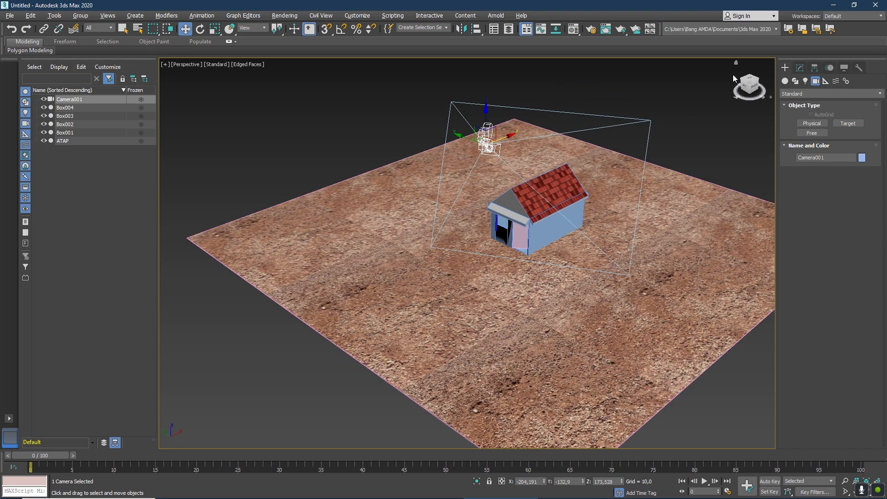
pyautogui.moveTo(750, 87)
pyautogui.mouseDown()
pyautogui.moveTo(782, 98)
pyautogui.moveTo(725, 96)
pyautogui.moveTo(753, 98)
pyautogui.mouseUp()
pyautogui.moveTo(511, 155); pyautogui.dragTo(462, 178)
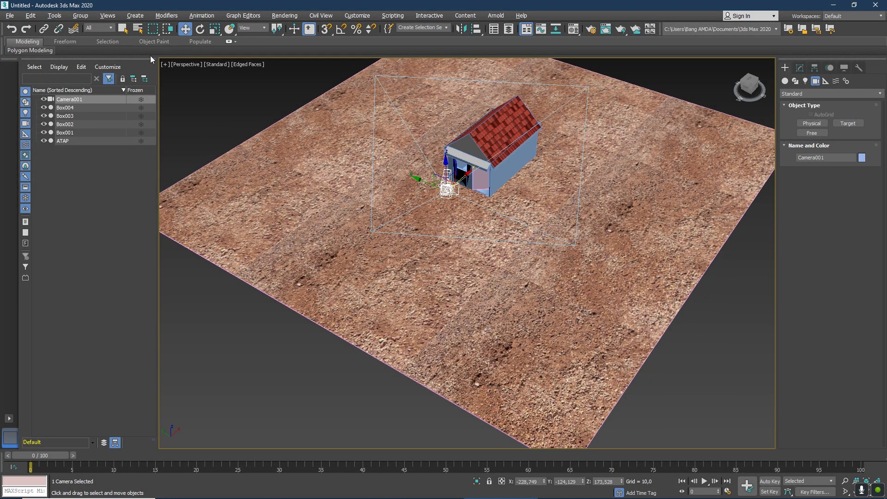
# Look through Camera001 to check its framing of the house's front corner and return to the perspective view.
pyautogui.click(188, 64)
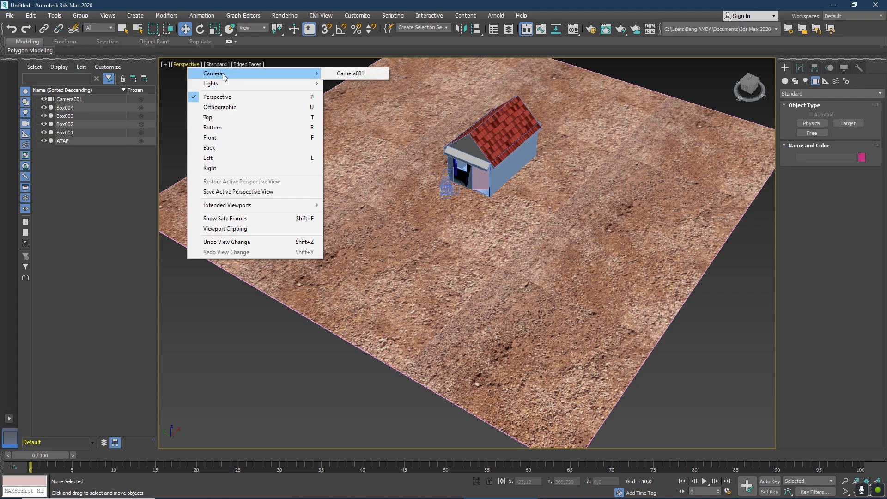
pyautogui.moveTo(306, 73)
pyautogui.click(351, 72)
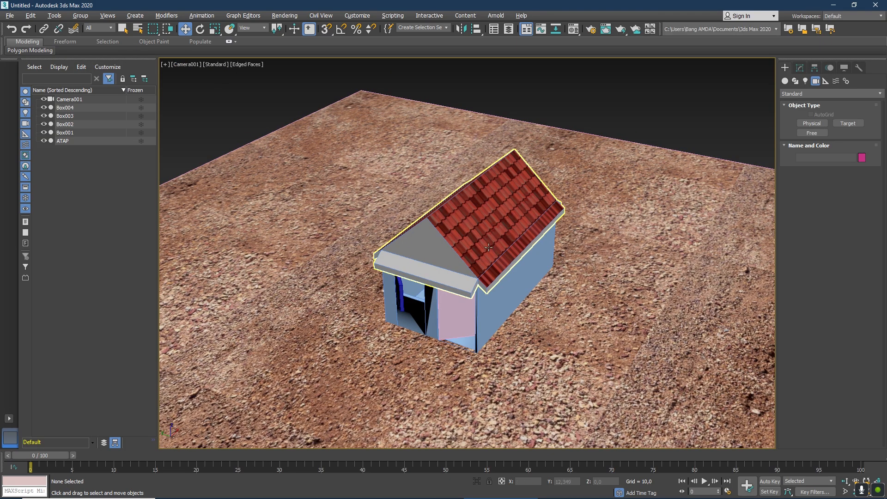
pyautogui.click(183, 65)
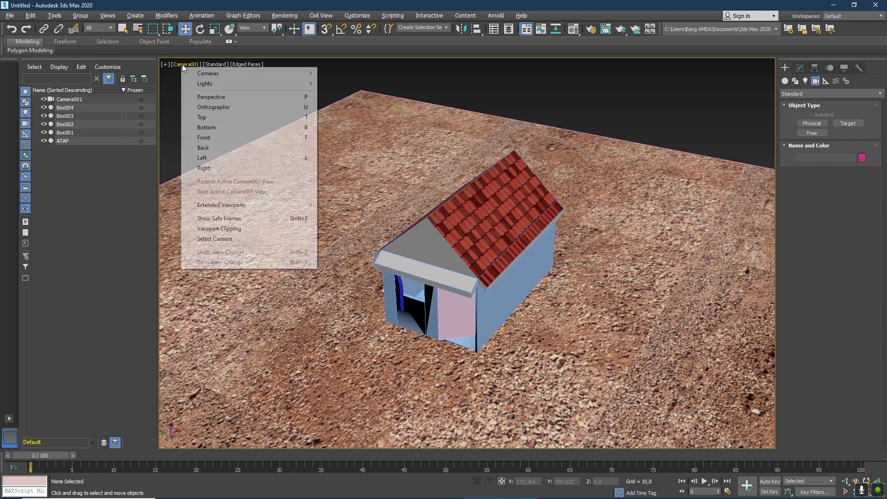
pyautogui.click(211, 96)
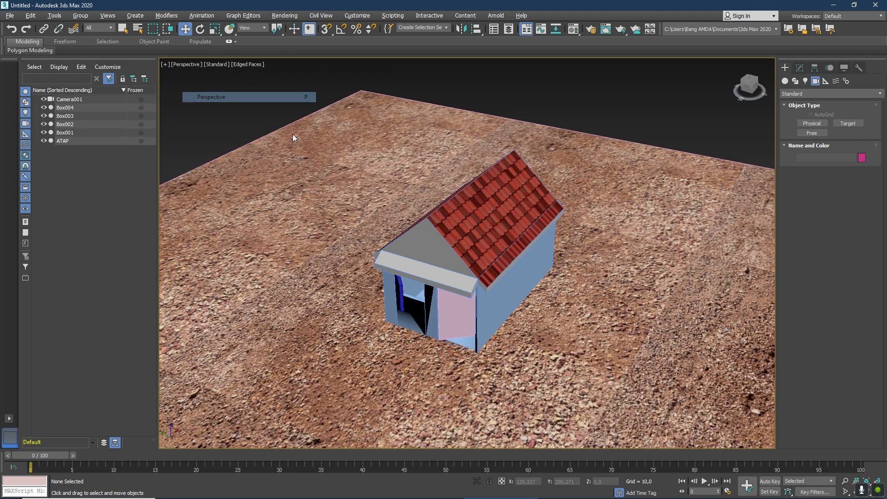
# Turn on Auto Key and, at frame 40, move the camera along Y to about -160,8.
pyautogui.scroll(-3, 488, 232)
pyautogui.scroll(-3, 489, 233)
pyautogui.scroll(1, 488, 233)
pyautogui.moveTo(754, 85); pyautogui.dragTo(749, 85)
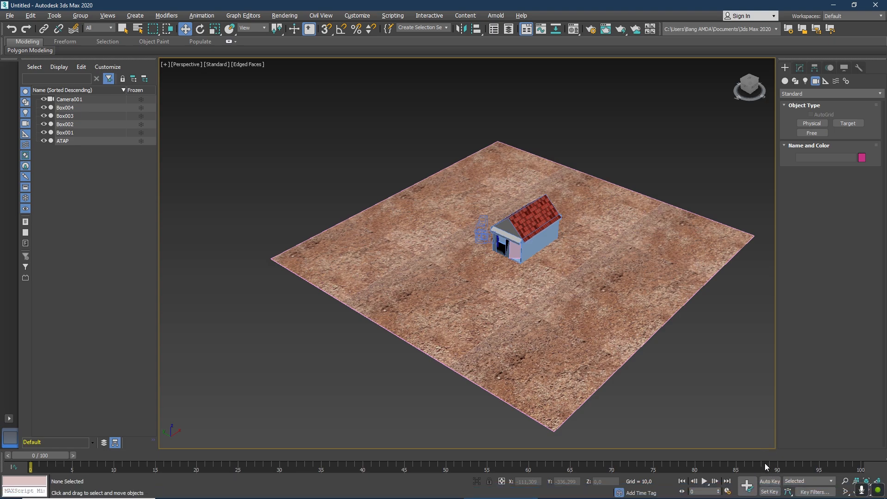
pyautogui.click(766, 481)
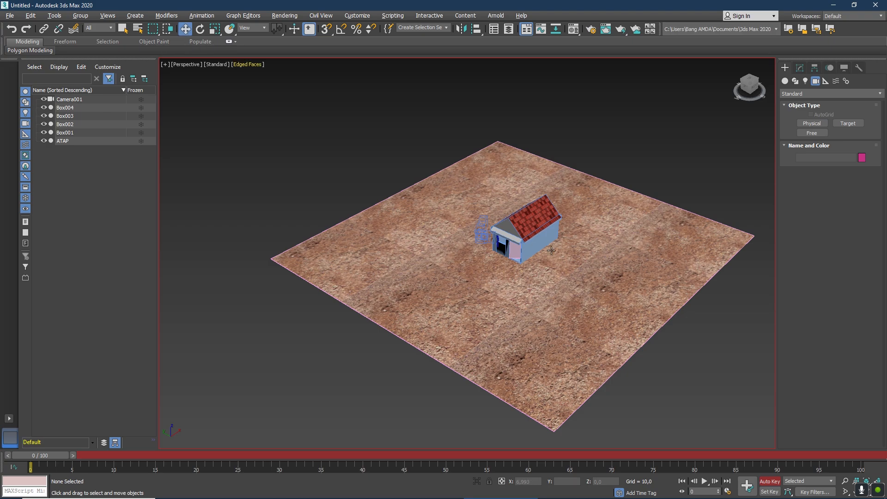
pyautogui.click(480, 226)
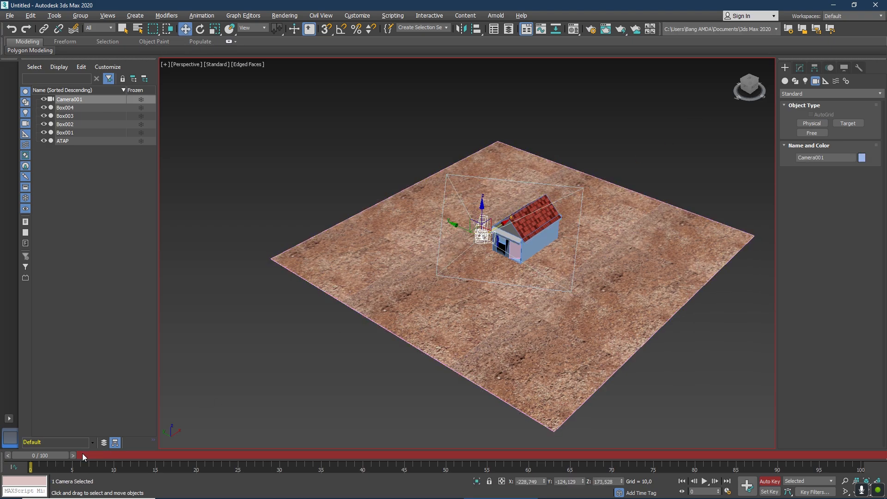
pyautogui.moveTo(46, 455); pyautogui.dragTo(342, 467)
pyautogui.press('w')
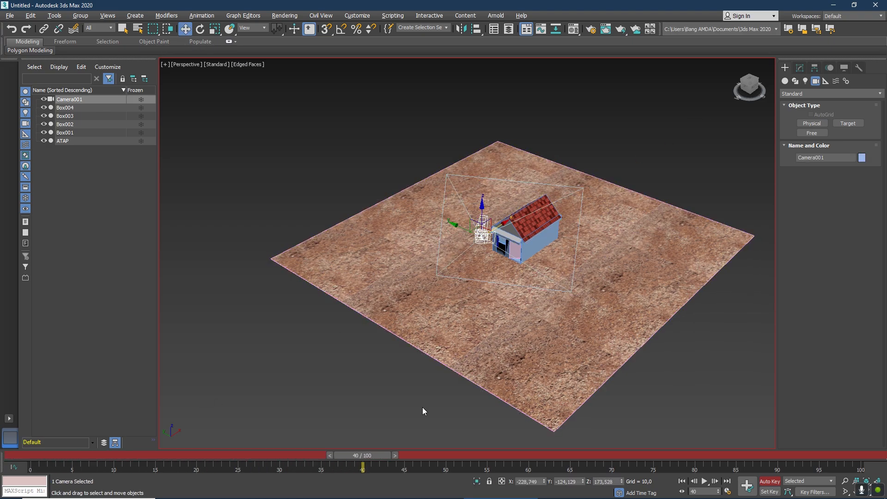
pyautogui.moveTo(467, 229); pyautogui.dragTo(504, 249)
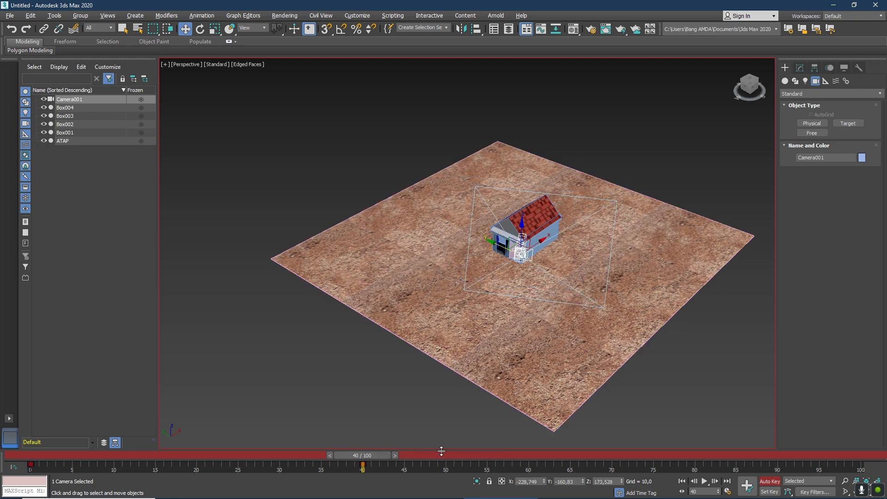
# Key the camera at frame 64 by moving it along Y to about -94,9.
pyautogui.moveTo(371, 456); pyautogui.dragTo(562, 456)
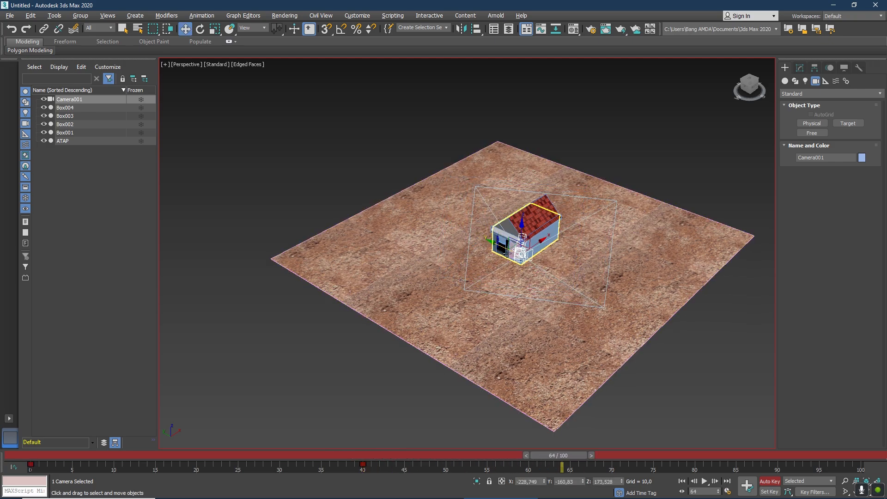
pyautogui.click(495, 248)
pyautogui.moveTo(495, 248); pyautogui.dragTo(482, 247)
pyautogui.hotkey('ctrl', 'z')
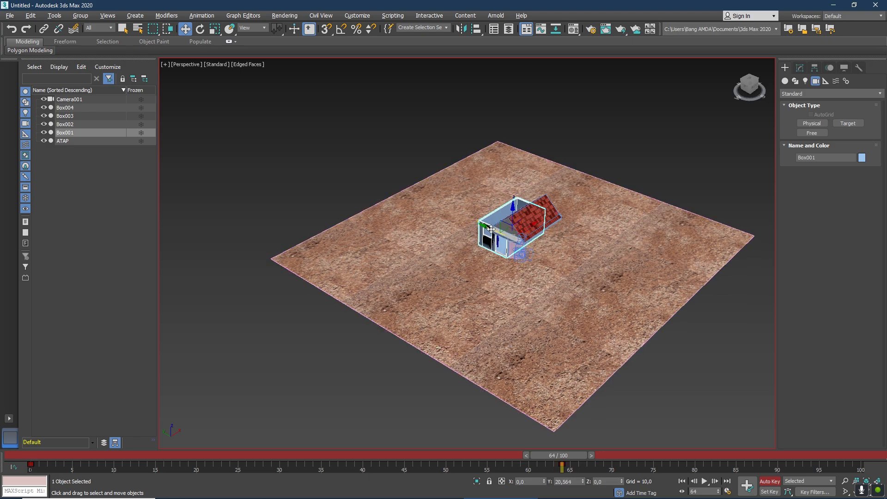
pyautogui.click(521, 255)
pyautogui.moveTo(503, 246); pyautogui.dragTo(436, 228)
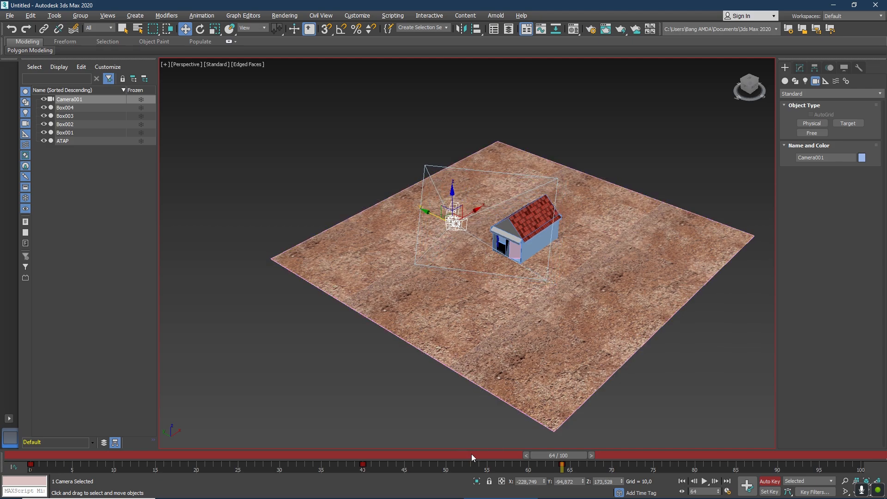
# Key the camera's rotation at frame 84 by turning it about Z to about -61,4 degrees.
pyautogui.moveTo(550, 455); pyautogui.dragTo(716, 456)
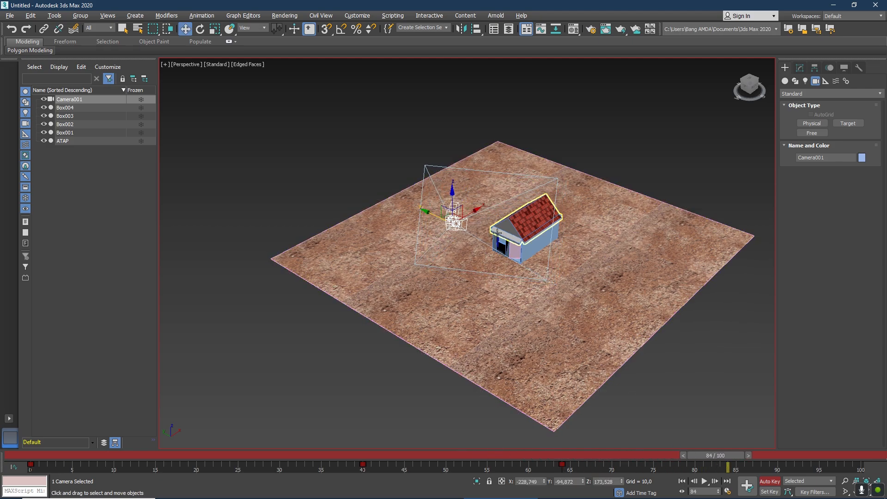
pyautogui.click(200, 28)
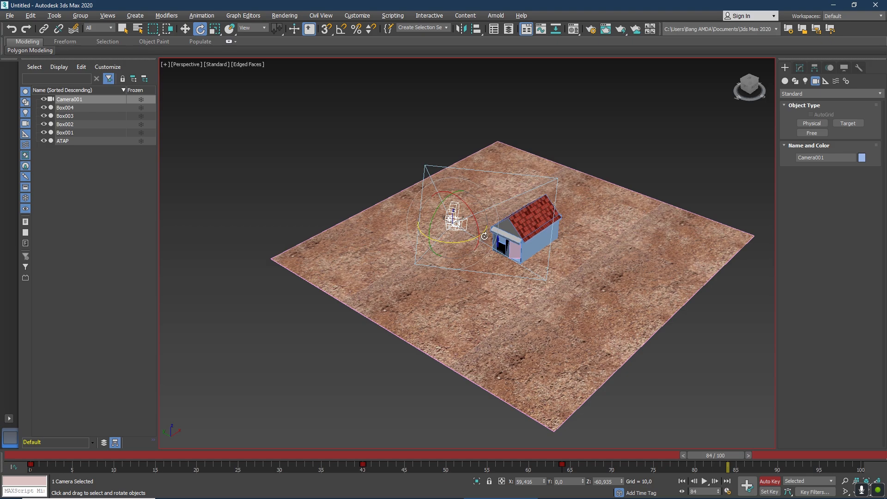
pyautogui.moveTo(482, 232); pyautogui.dragTo(478, 243)
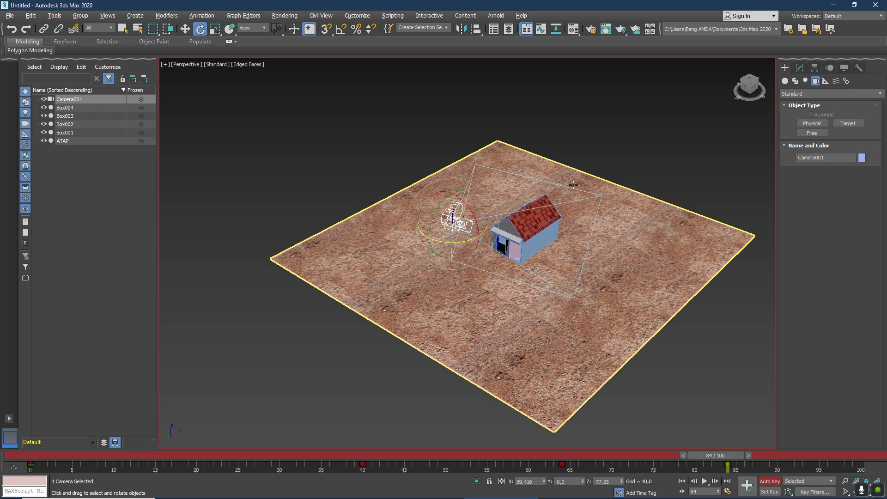
pyautogui.moveTo(739, 96)
pyautogui.mouseDown()
pyautogui.moveTo(494, 180)
pyautogui.moveTo(522, 183)
pyautogui.mouseUp()
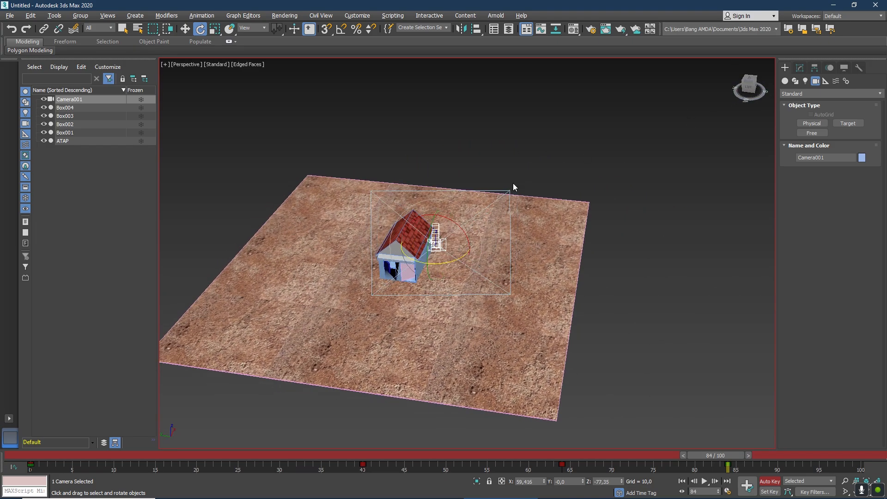
pyautogui.moveTo(458, 263); pyautogui.dragTo(463, 262)
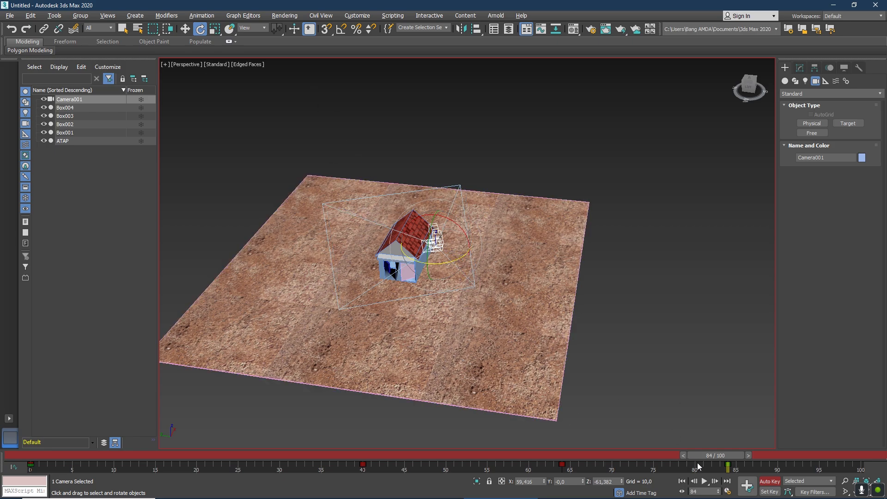
# Key the camera at frame 100 by lowering it to about Z 137,4.
pyautogui.moveTo(710, 455); pyautogui.dragTo(853, 459)
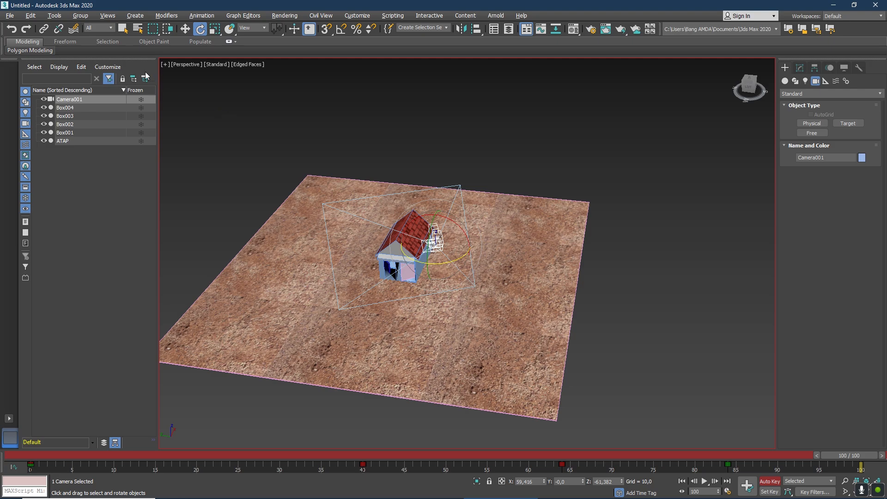
pyautogui.click(185, 29)
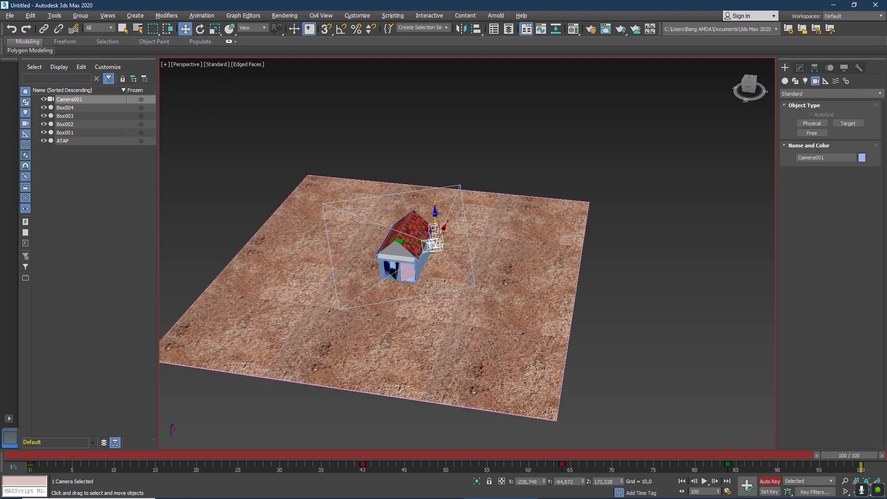
pyautogui.moveTo(437, 219); pyautogui.dragTo(437, 246)
pyautogui.click(200, 30)
pyautogui.click(185, 30)
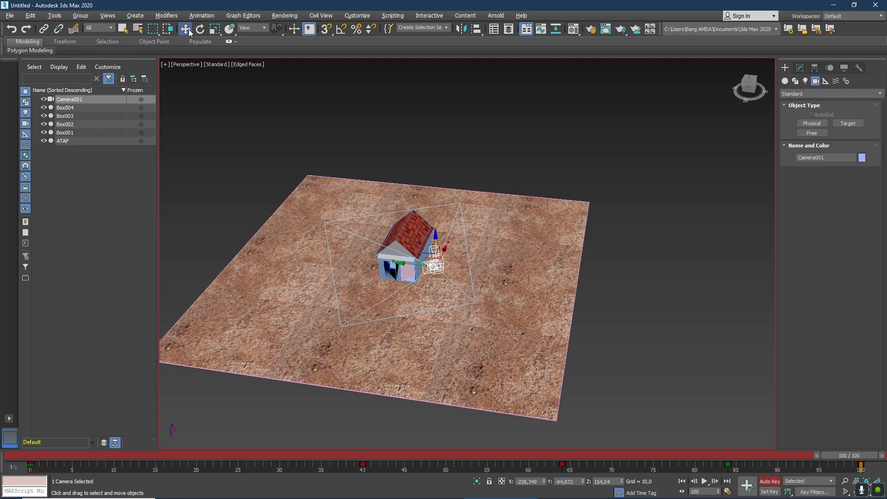
pyautogui.moveTo(437, 241); pyautogui.dragTo(436, 261)
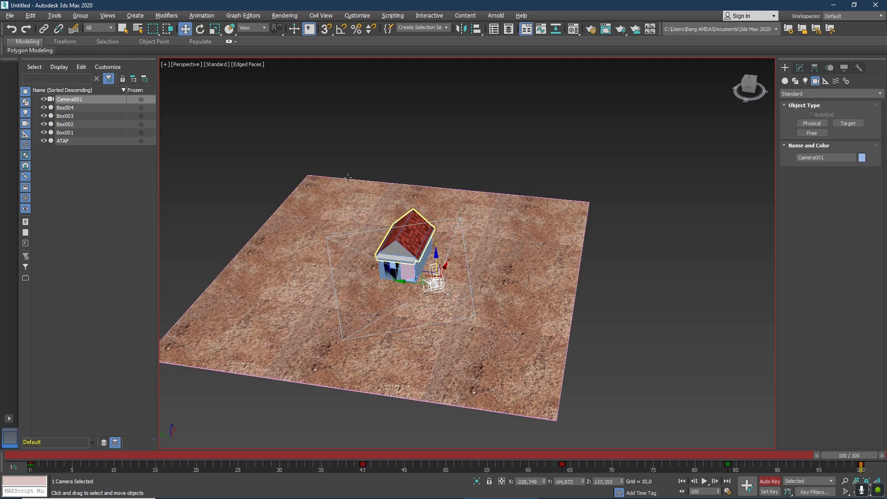
# Tilt the camera upward at frame 100 and move it along X to about -60,5.
pyautogui.click(201, 29)
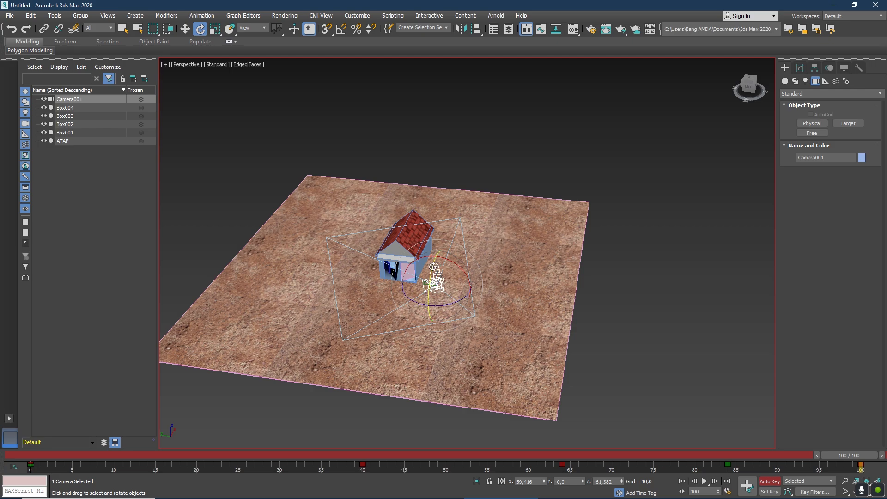
pyautogui.moveTo(749, 78); pyautogui.dragTo(752, 69)
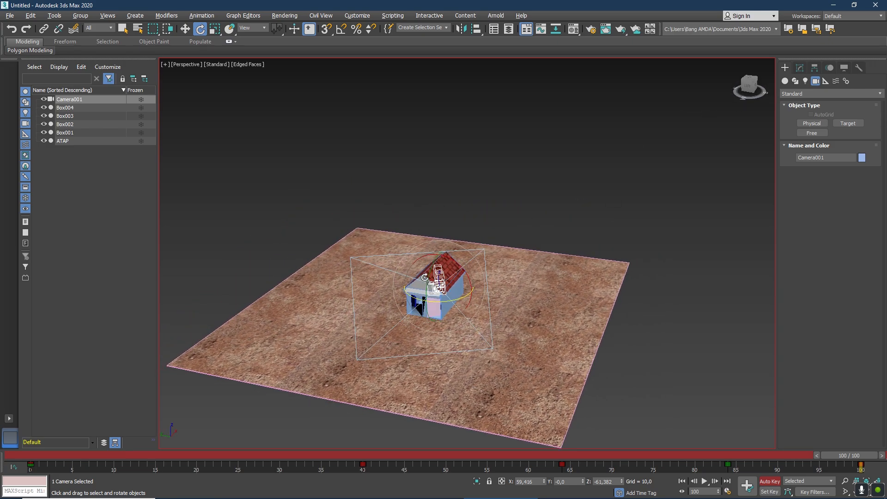
pyautogui.moveTo(426, 277); pyautogui.dragTo(434, 279)
pyautogui.click(185, 32)
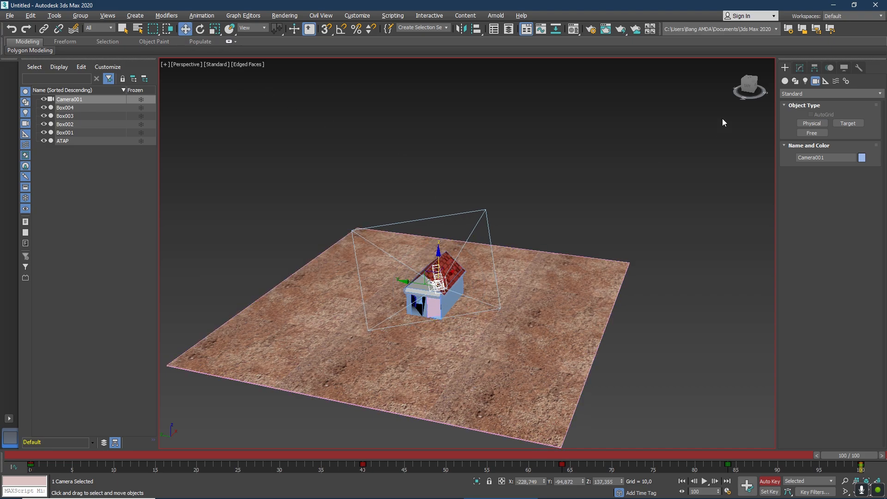
pyautogui.moveTo(748, 87); pyautogui.dragTo(723, 88)
pyautogui.moveTo(509, 249); pyautogui.dragTo(675, 242)
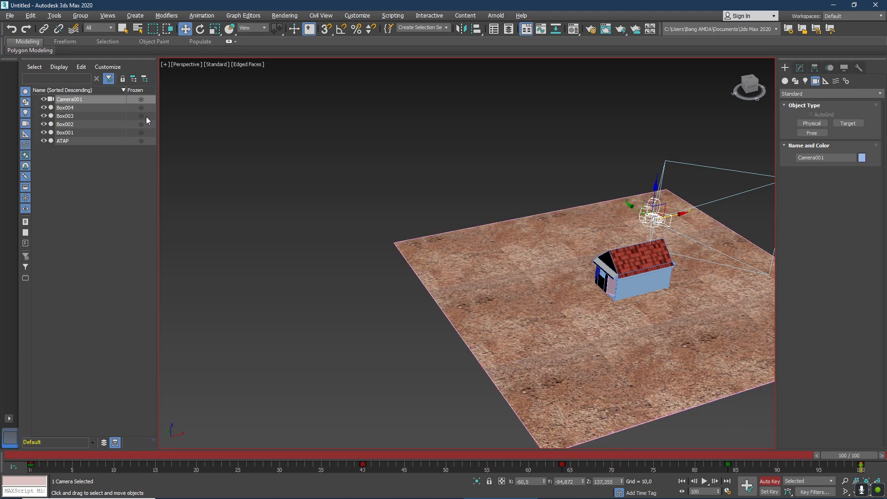
# Play the camera animation, switch the viewport to Camera001 to watch it, and stop playback.
pyautogui.click(705, 482)
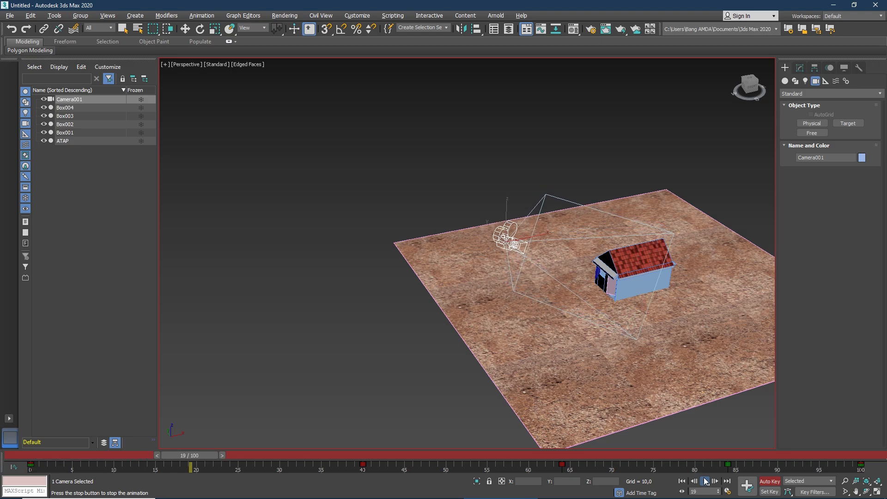
pyautogui.click(194, 68)
pyautogui.moveTo(238, 73)
pyautogui.click(361, 74)
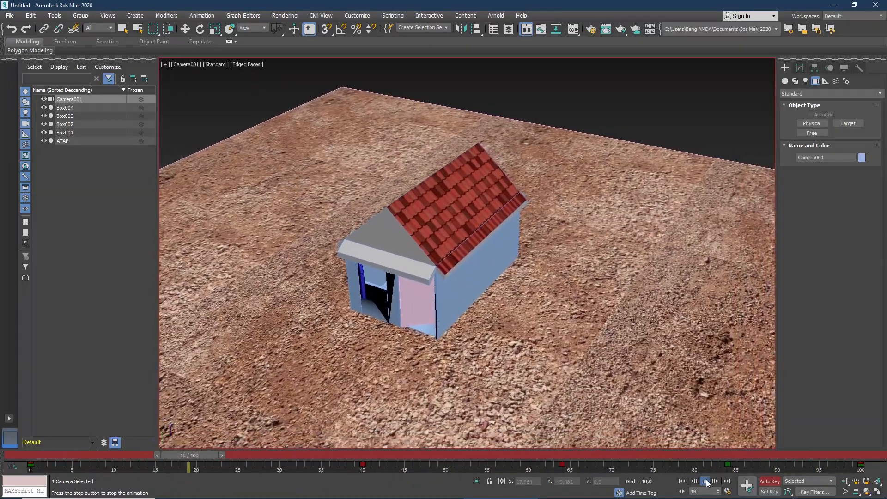
pyautogui.click(707, 482)
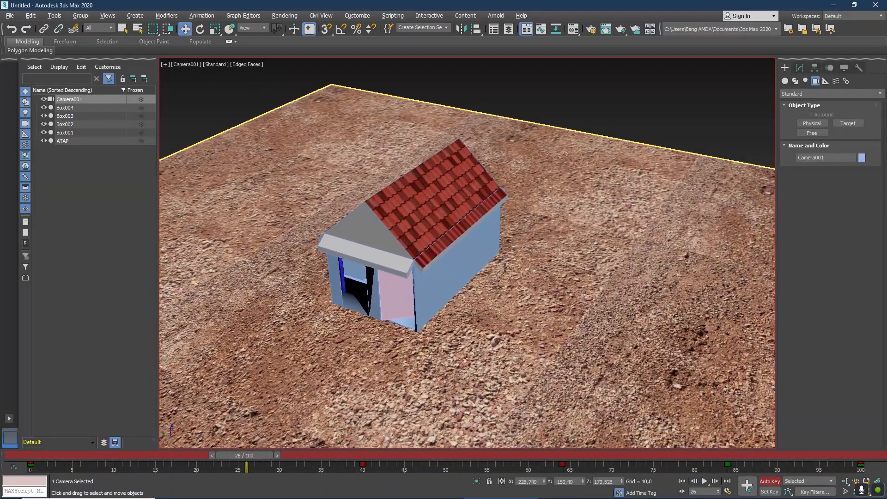
# Set the render to cover the frame range 0 to 100 with the PAL (video) output size.
pyautogui.click(592, 29)
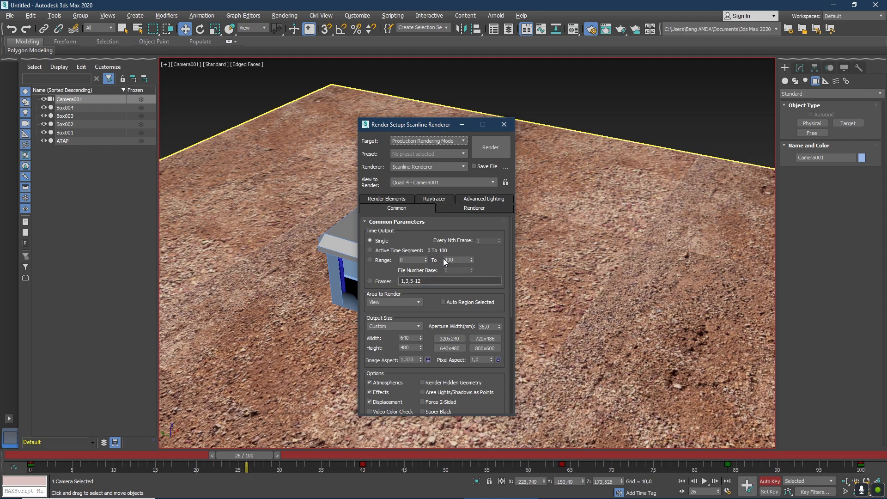
pyautogui.click(369, 260)
pyautogui.moveTo(511, 253); pyautogui.dragTo(514, 278)
pyautogui.click(383, 275)
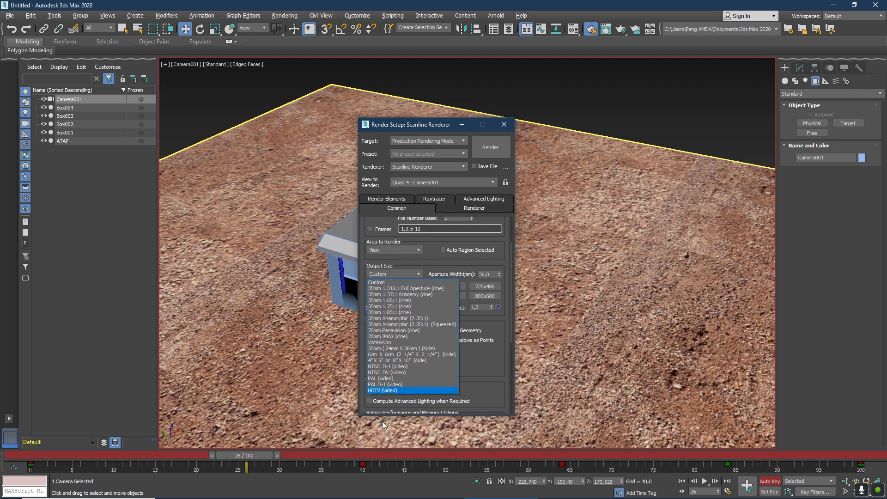
pyautogui.click(384, 378)
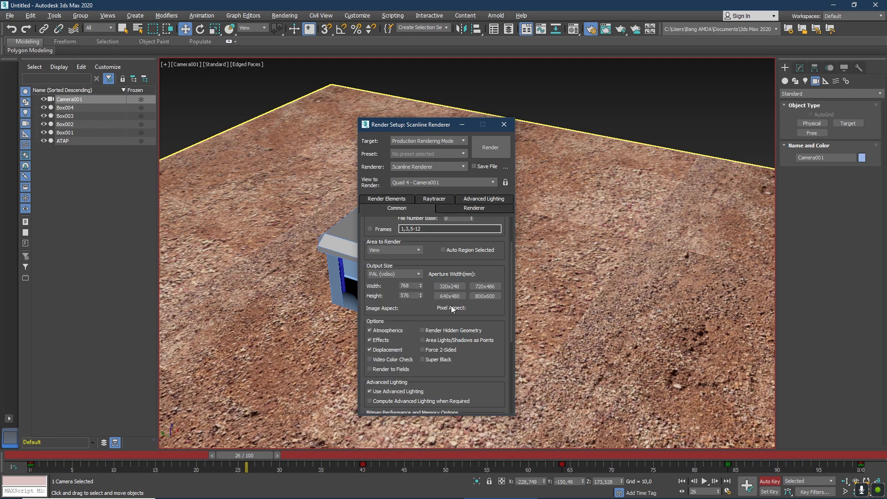
# Set the render output to save as an AVI file named contoh on the GUDANG DATA (D:) drive.
pyautogui.moveTo(511, 259); pyautogui.dragTo(509, 273)
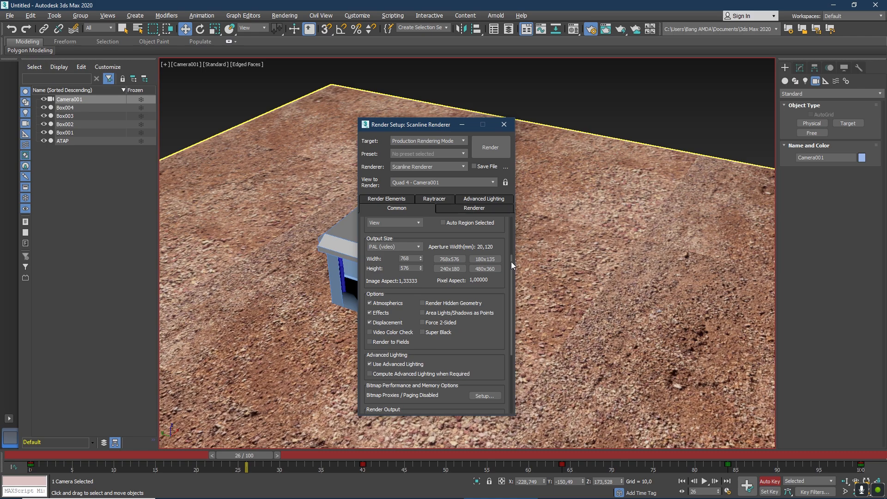
pyautogui.moveTo(511, 261); pyautogui.dragTo(516, 334)
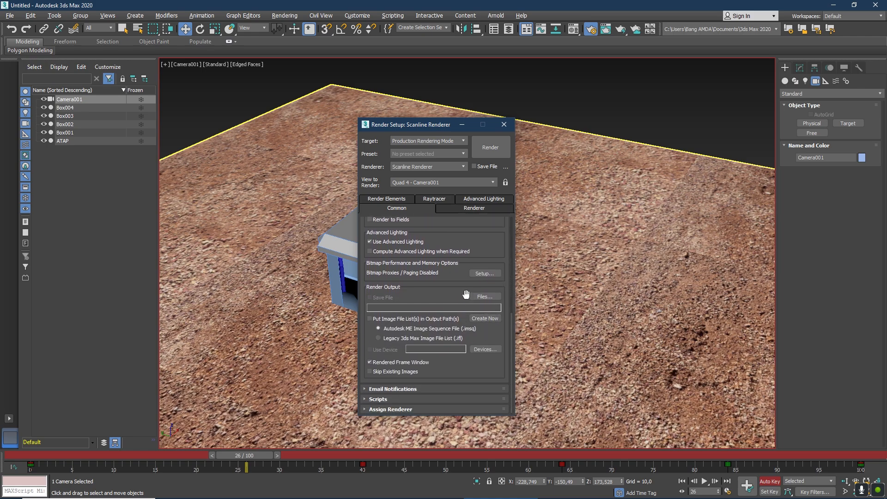
pyautogui.click(483, 297)
pyautogui.click(525, 171)
pyautogui.click(455, 298)
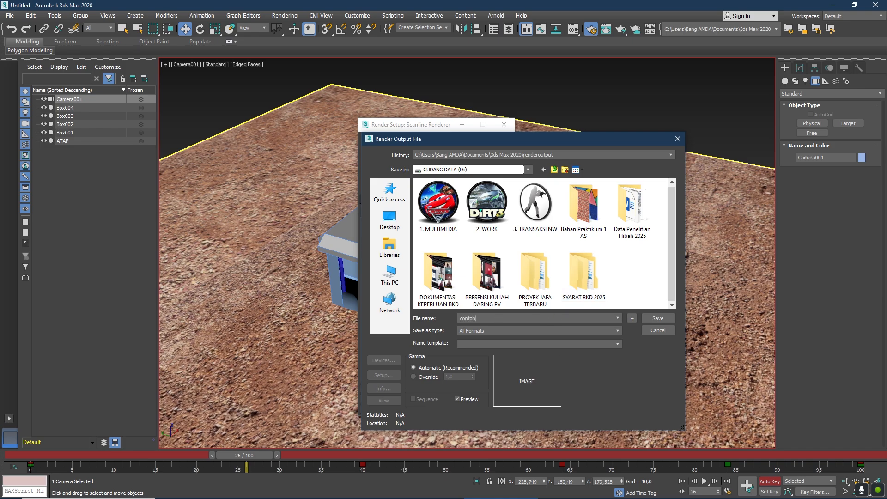
pyautogui.click(533, 326)
pyautogui.click(484, 352)
pyautogui.click(657, 318)
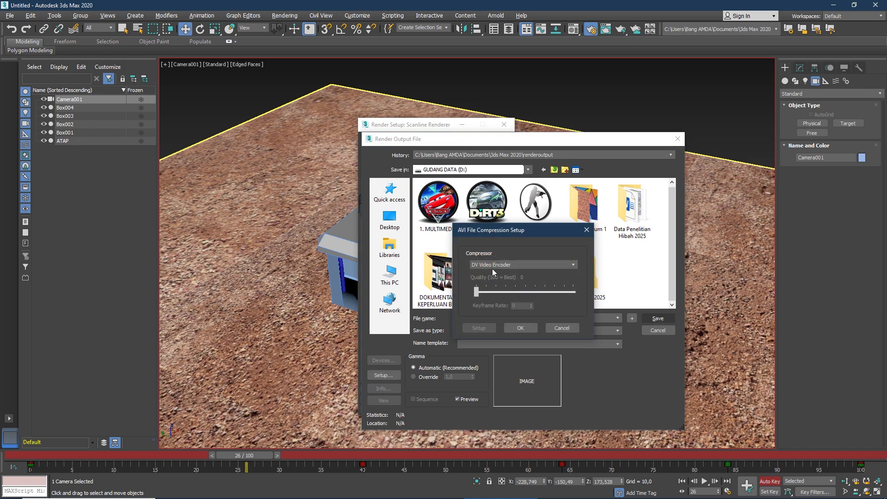
# Choose the compressor for the AVI file, accept the compression setup, and render the Camera001 animation.
pyautogui.click(493, 265)
pyautogui.click(483, 297)
pyautogui.click(527, 326)
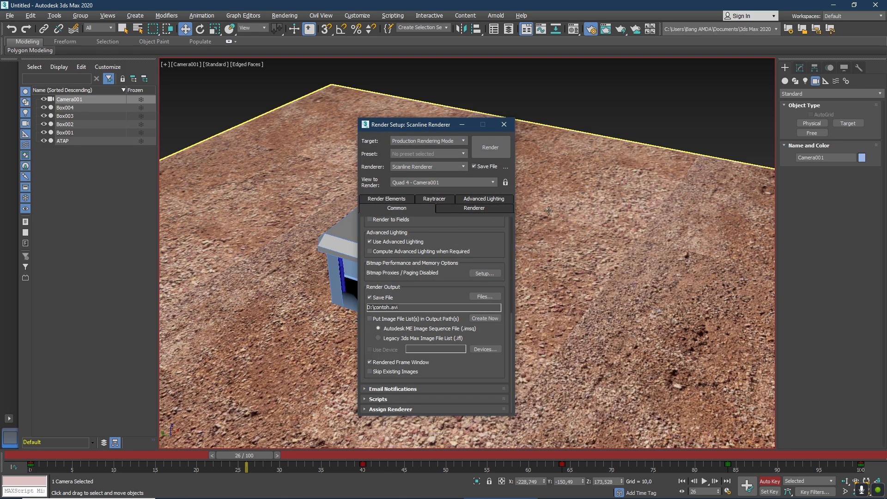
pyautogui.click(490, 148)
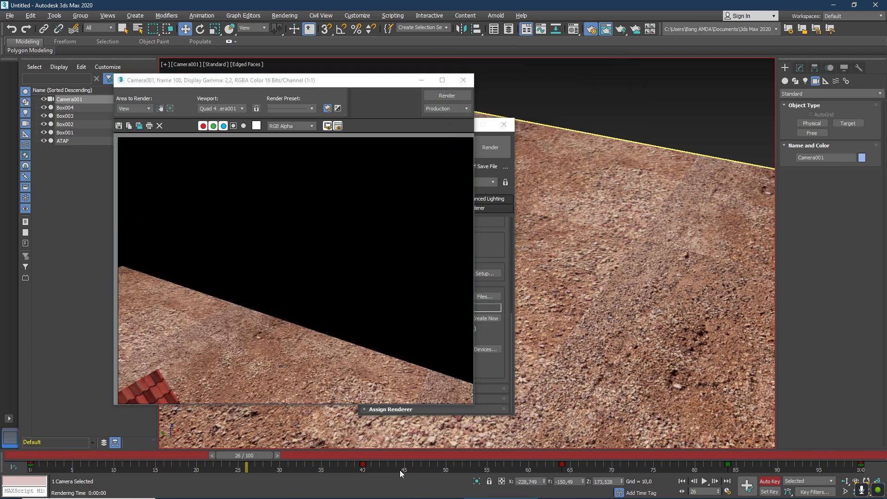
# Switch to File Explorer on drive D:, watch the rendered contoh video twice in Media Player, and close the player.
pyautogui.click(194, 490)
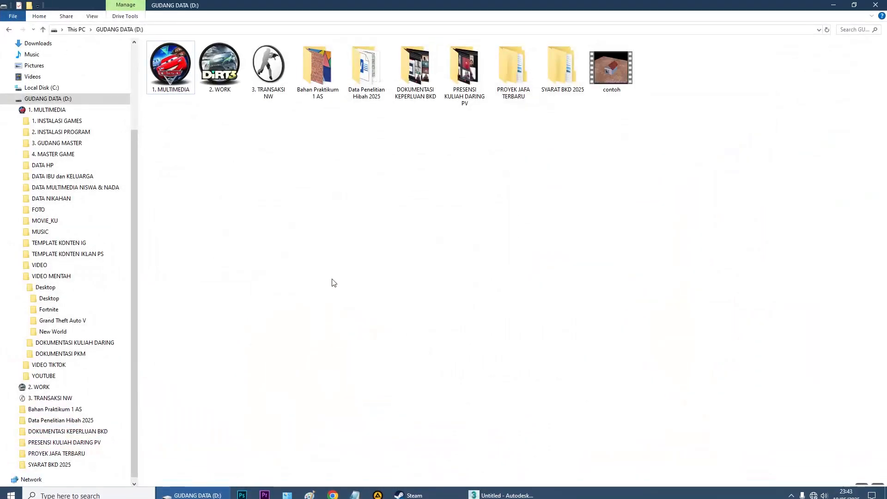
pyautogui.doubleClick(624, 78)
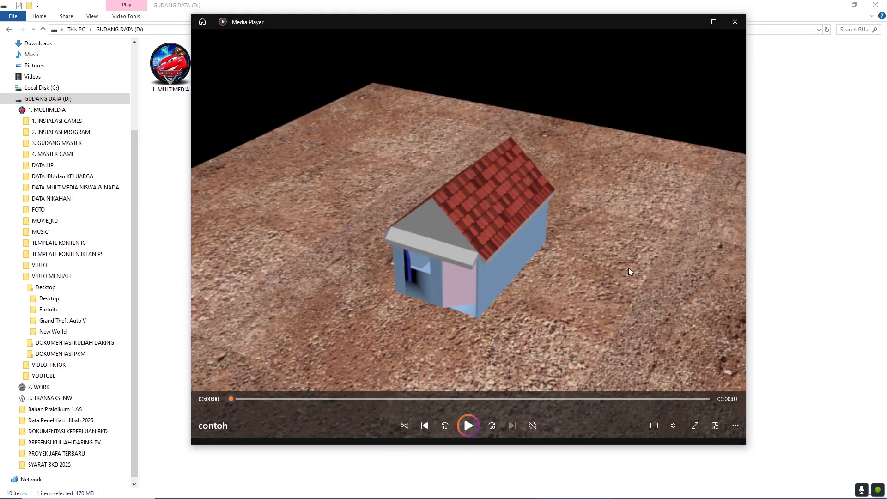
pyautogui.click(457, 423)
pyautogui.click(735, 22)
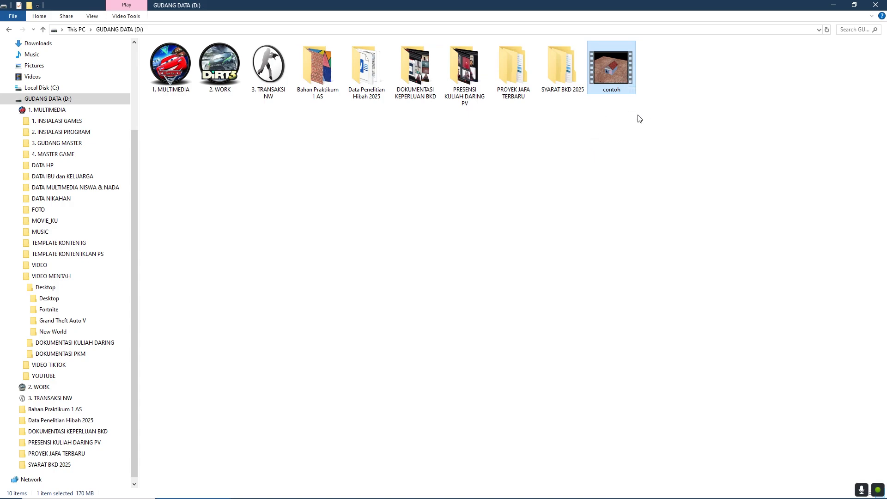
pyautogui.doubleClick(615, 77)
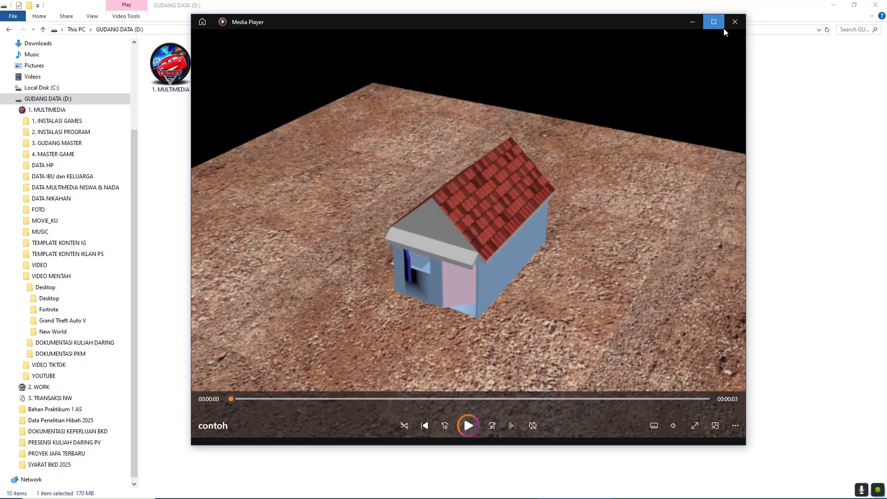
pyautogui.click(731, 26)
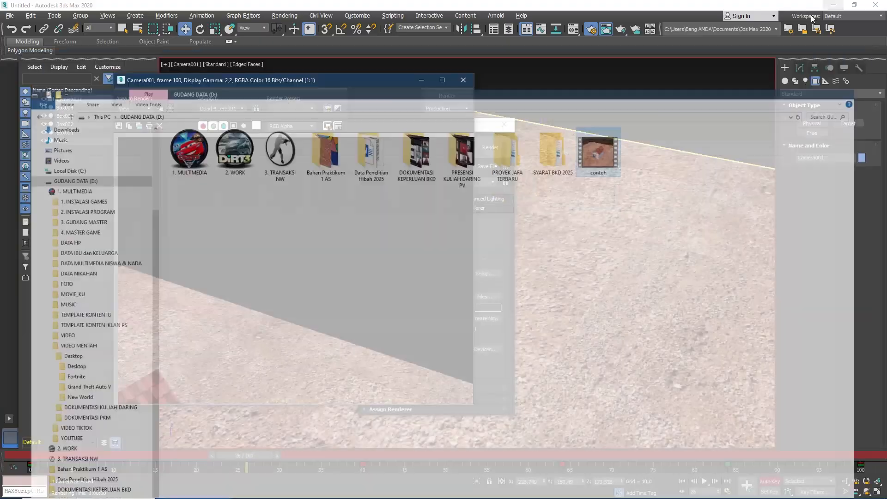